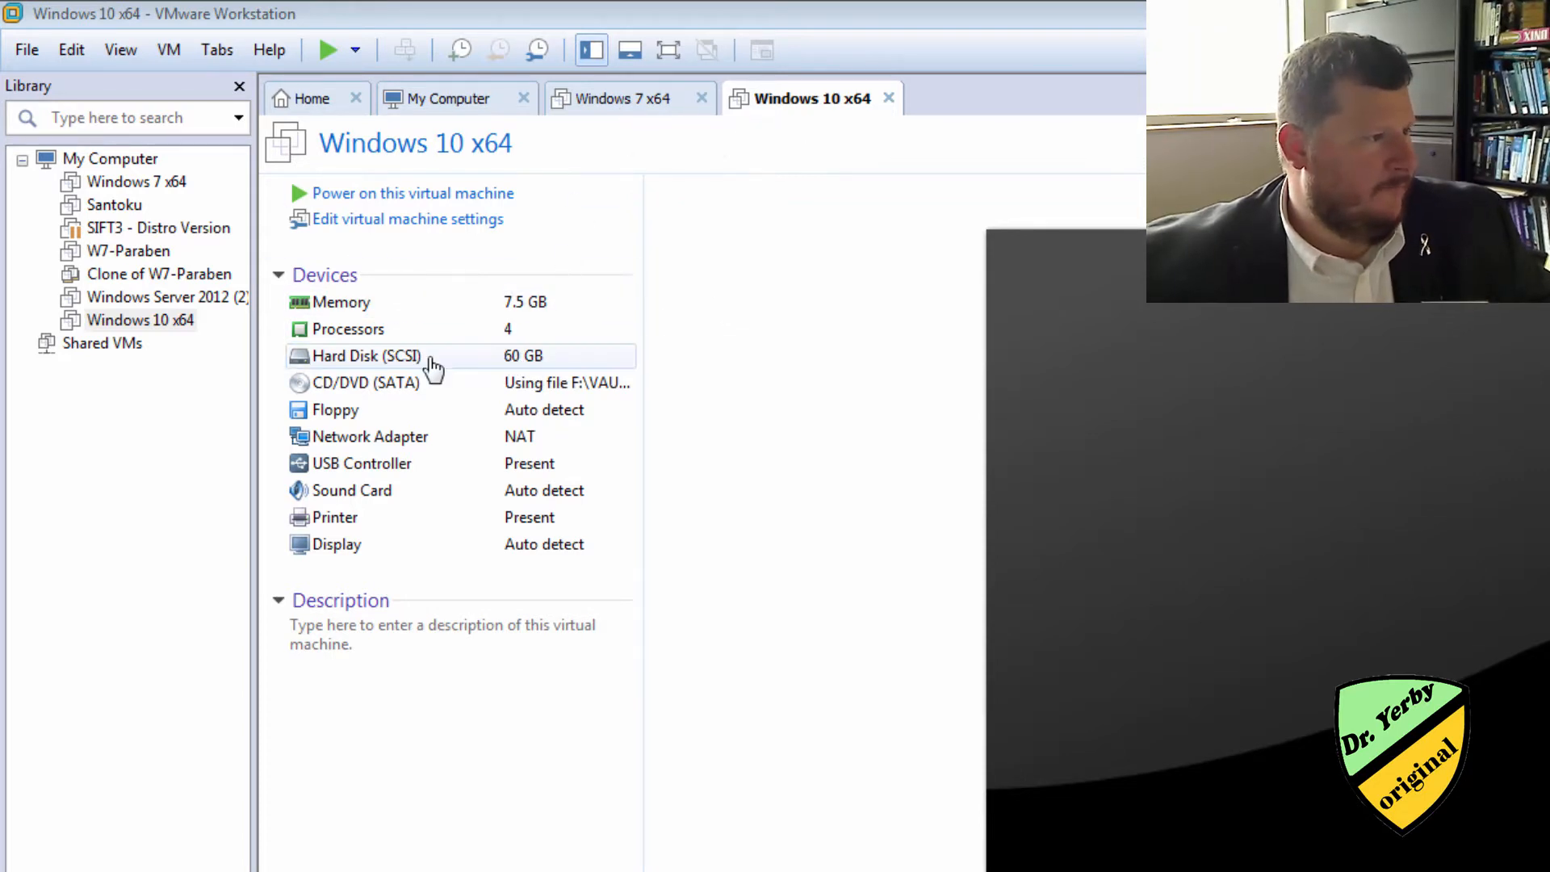
# Step: Open the Virtual Machine Settings for the Windows 10 x64 VM from the Library
pyautogui.click(419, 231)
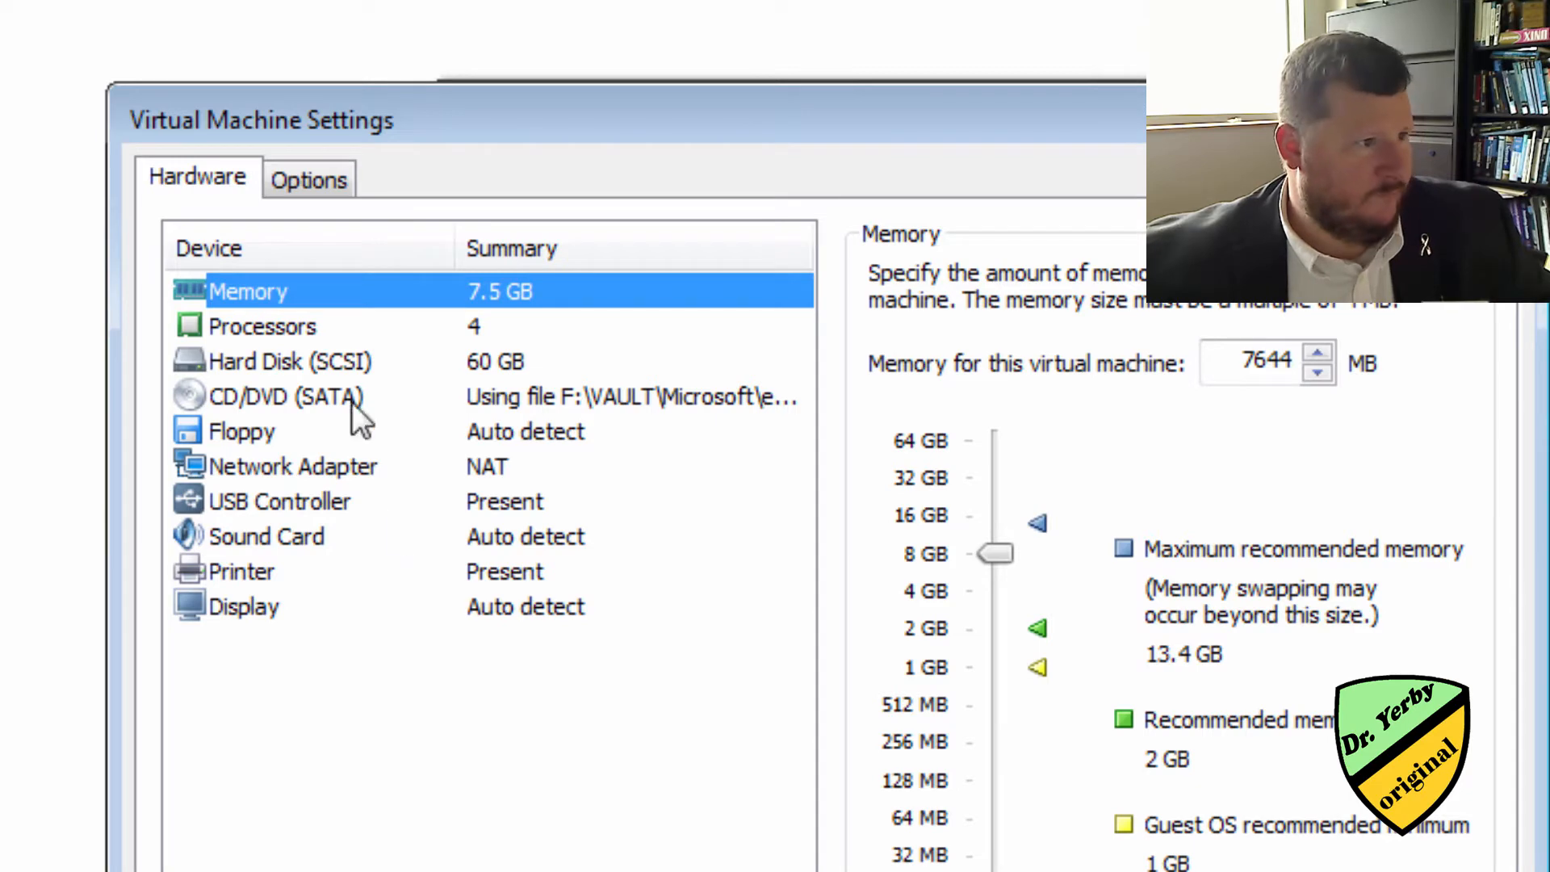
# Step: Check the Windows 10 x64 VM's working directory path under Options, then close the settings
pyautogui.click(306, 184)
pyautogui.moveTo(1013, 814); pyautogui.dragTo(1422, 831)
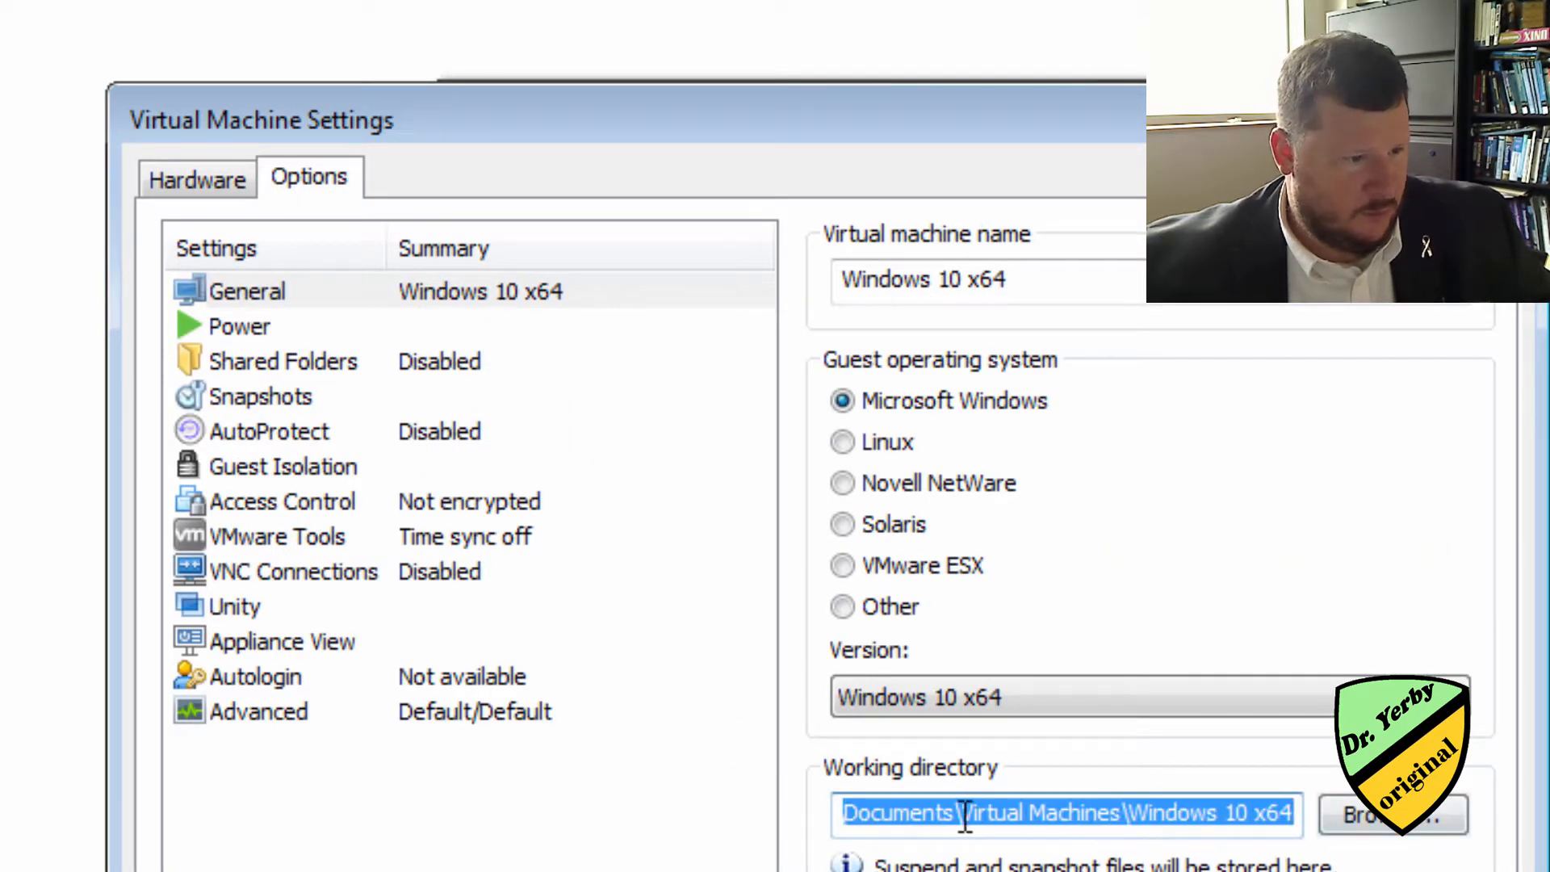
pyautogui.moveTo(964, 816); pyautogui.dragTo(1335, 813)
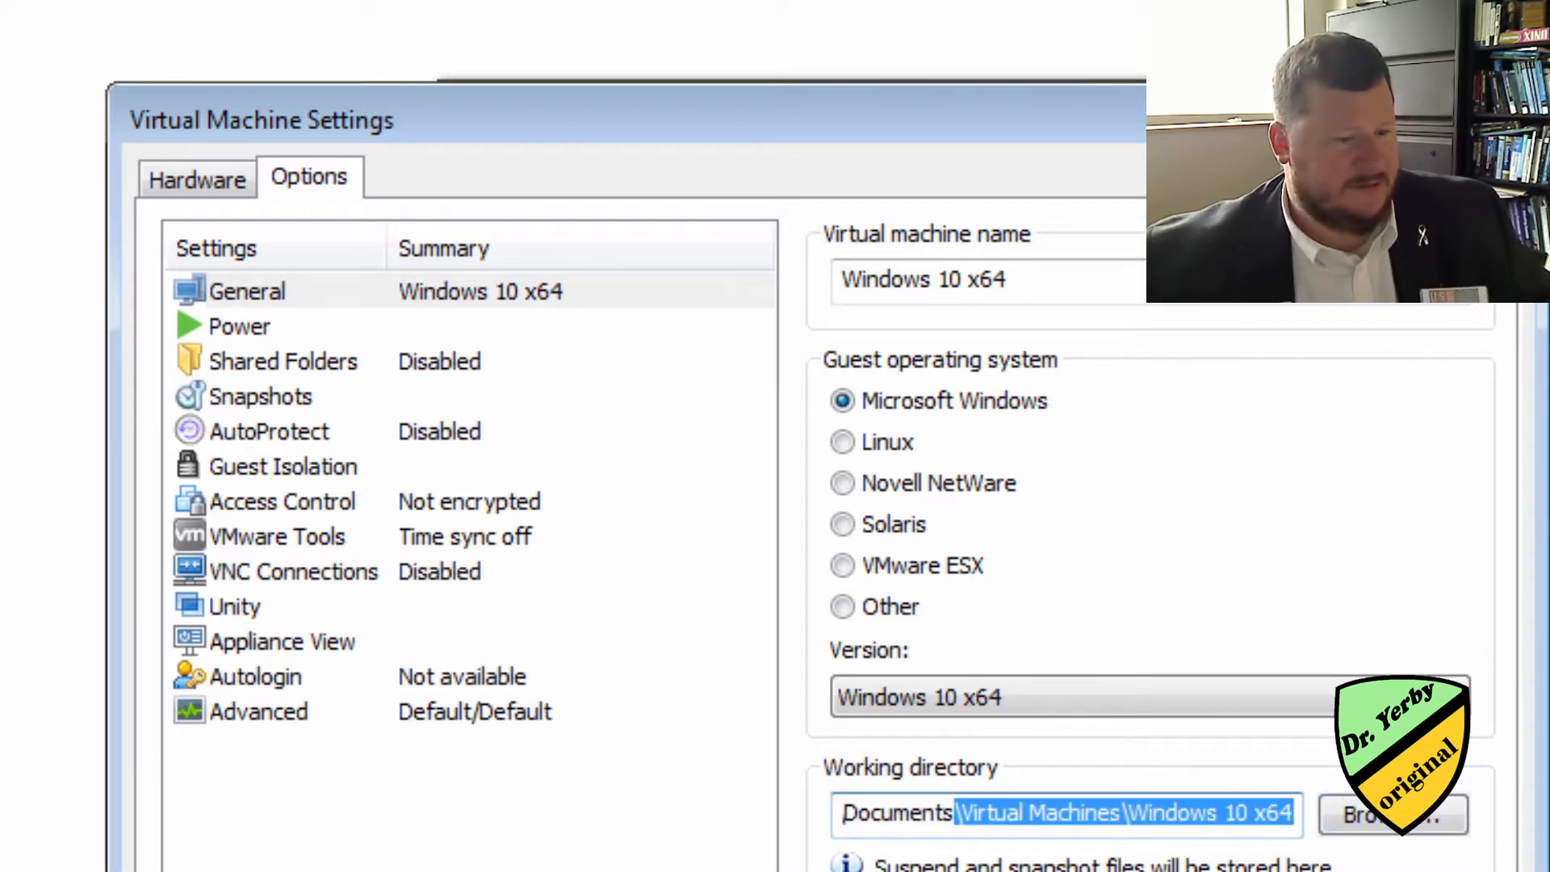
pyautogui.press('Escape')
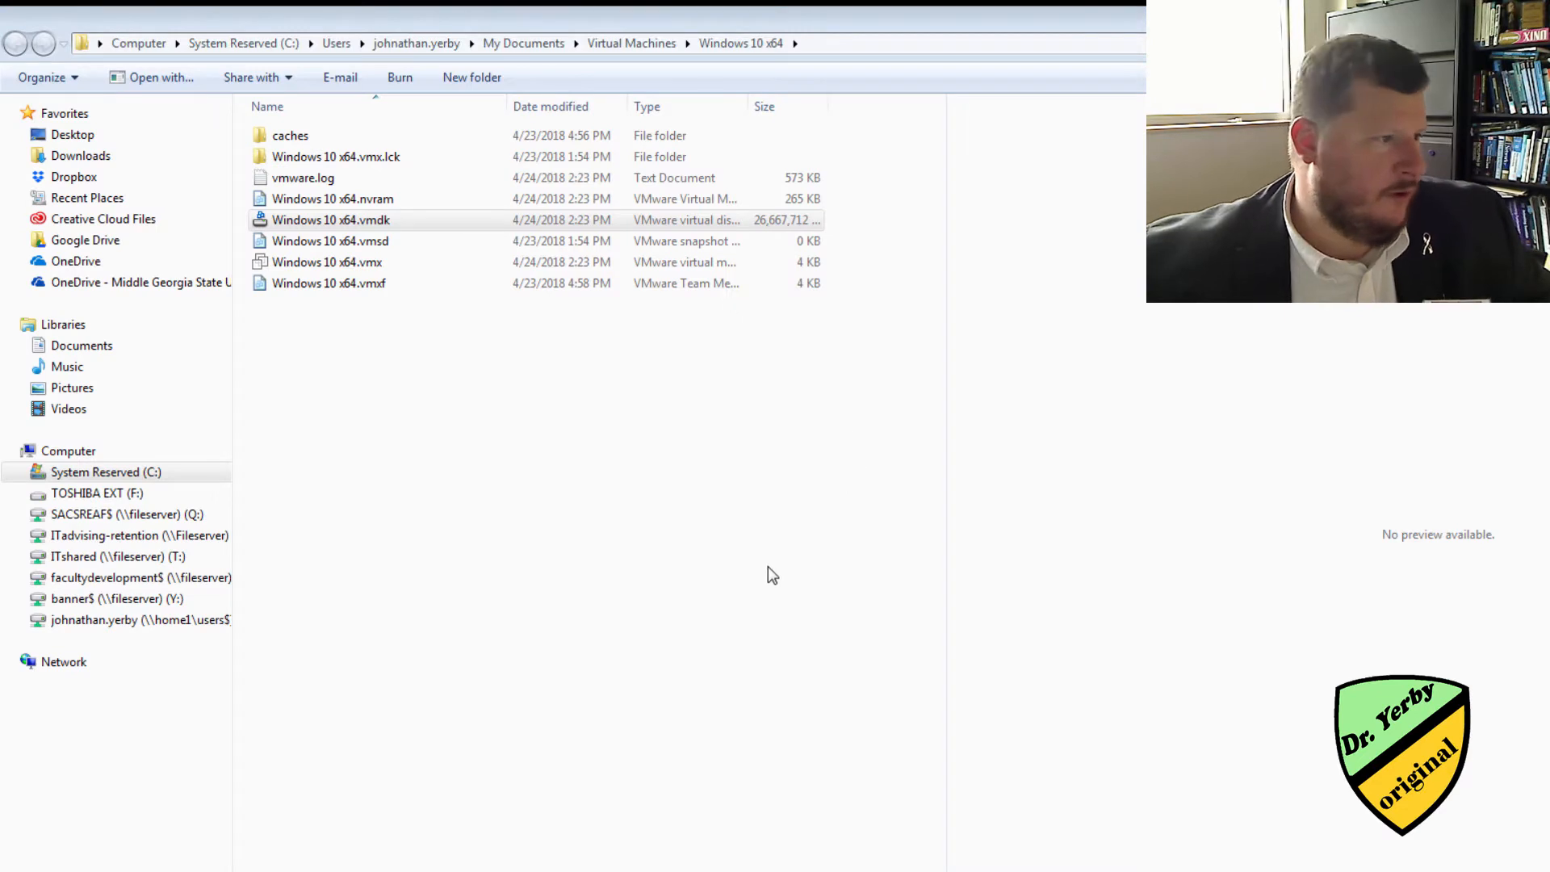
# Step: Select Windows 10 x64.vmdk in the VM folder and start AccessData FTK Imager
pyautogui.click(607, 194)
pyautogui.click(605, 214)
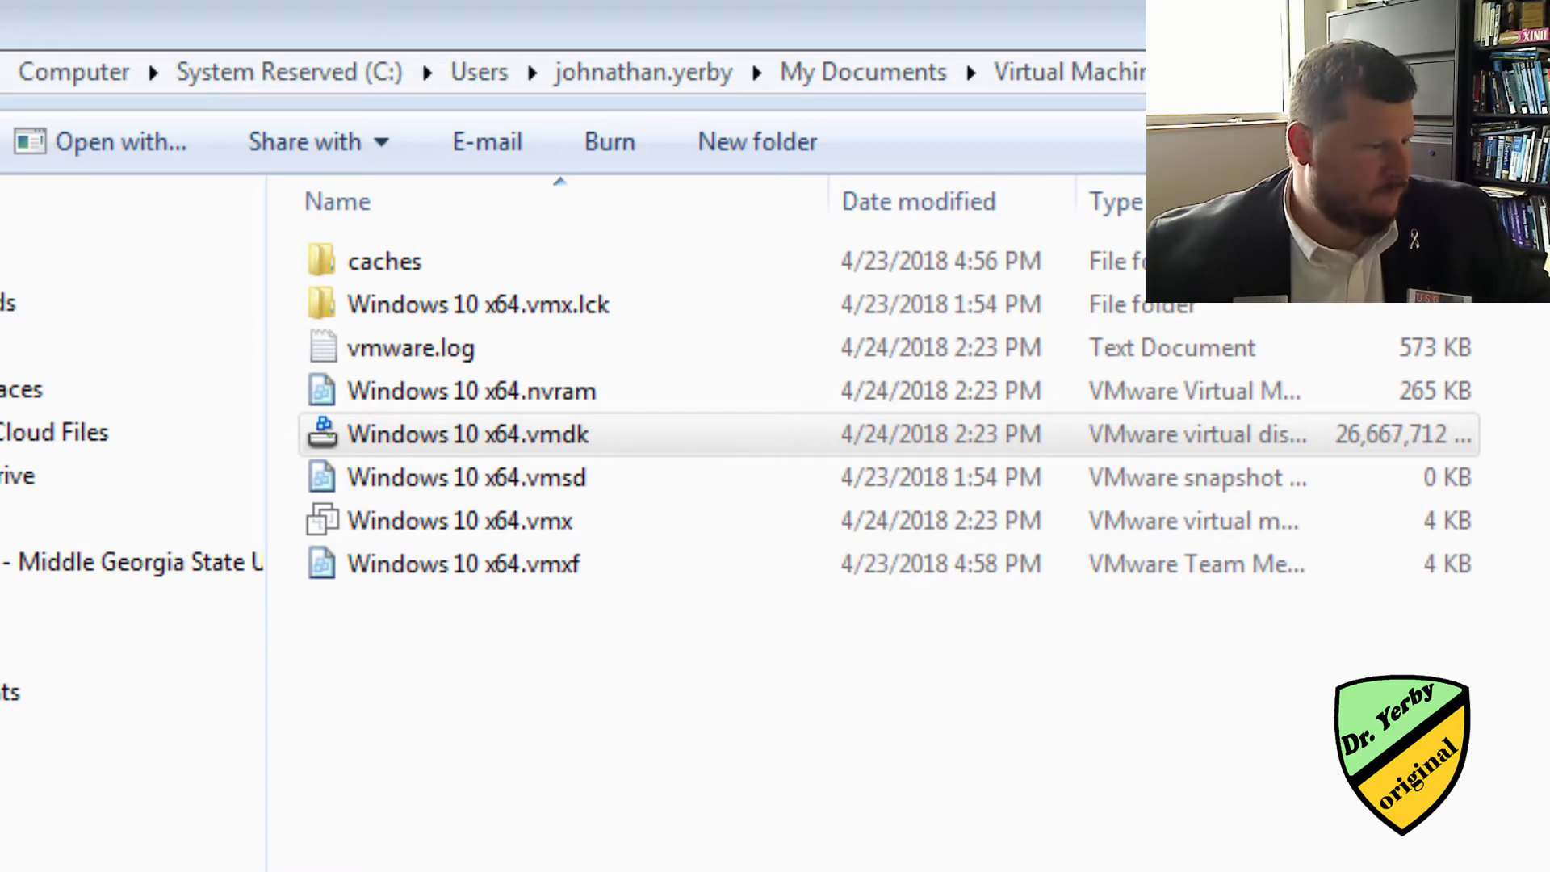
pyautogui.click(105, 635)
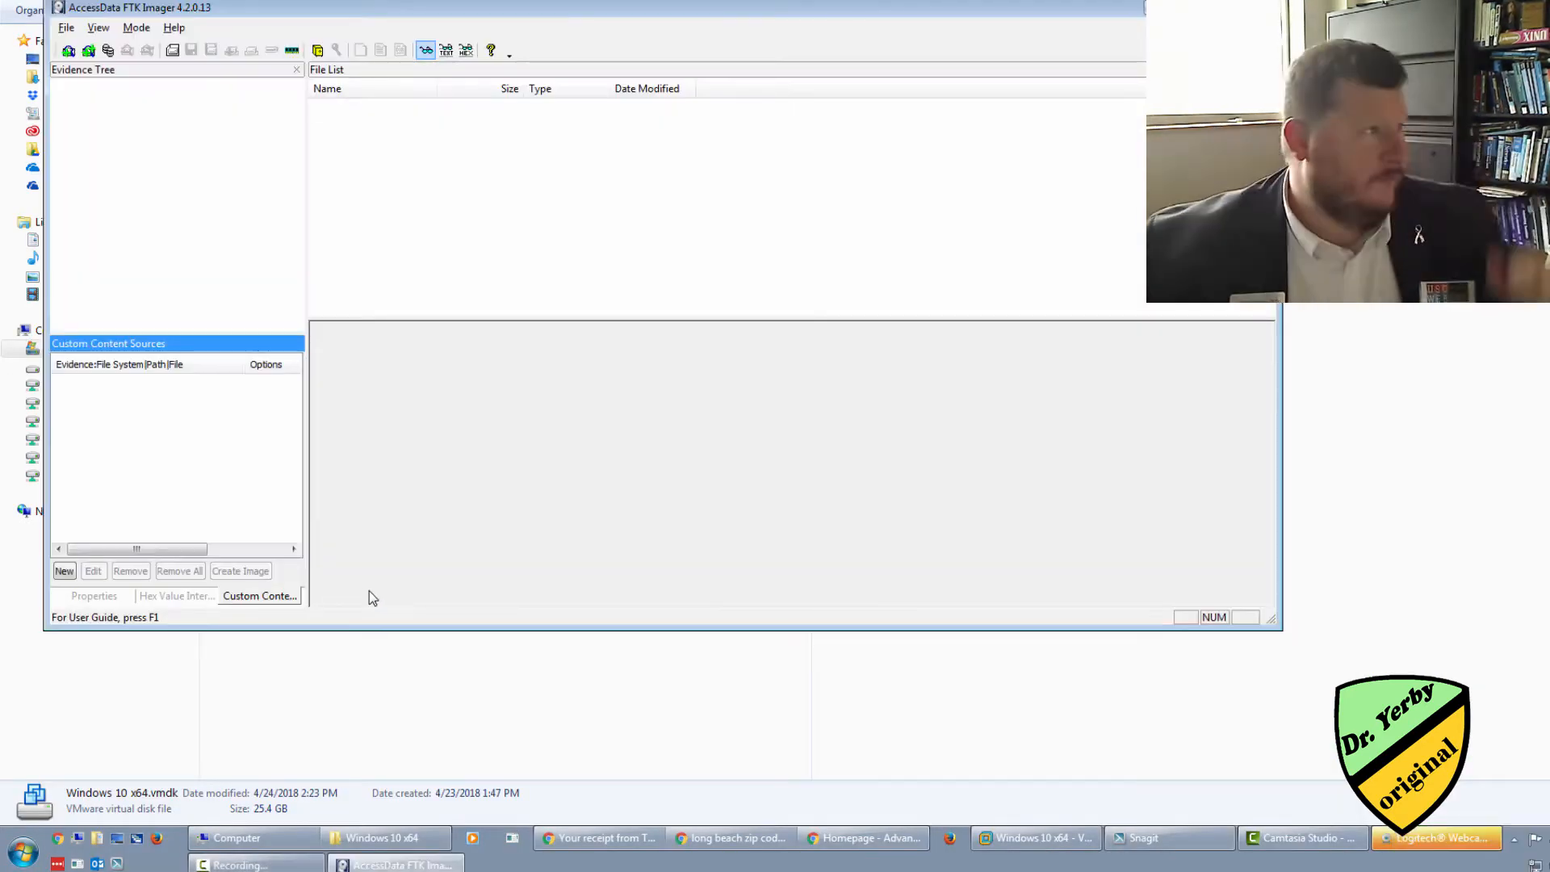
# Step: Start a Create Disk Image job using Windows 10 x64.vmdk as the image-file source
pyautogui.moveTo(251, 7); pyautogui.dragTo(531, 97)
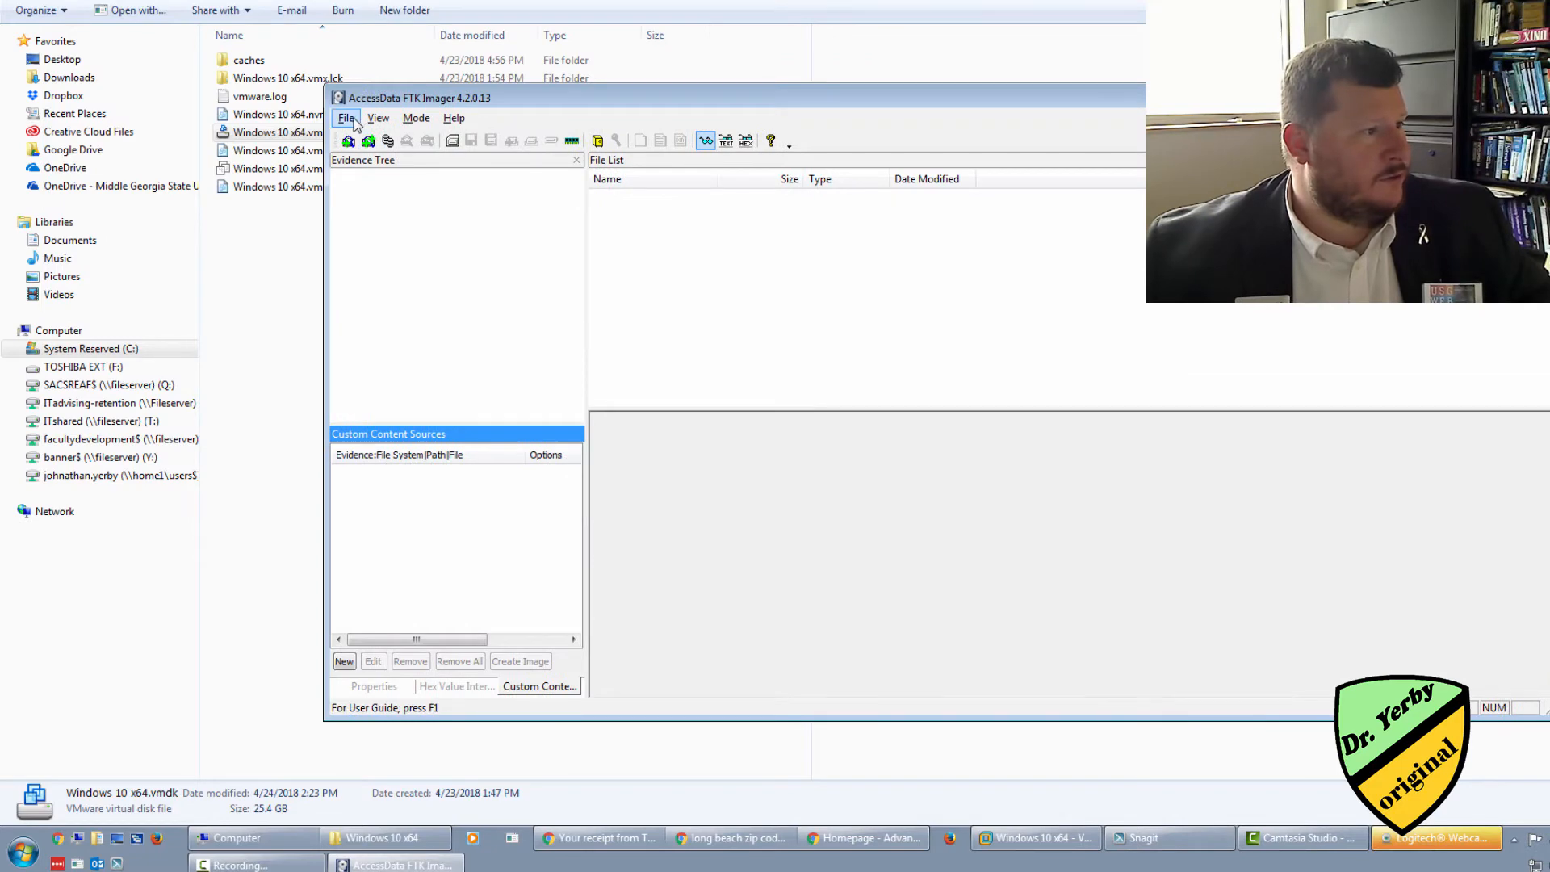
pyautogui.click(347, 118)
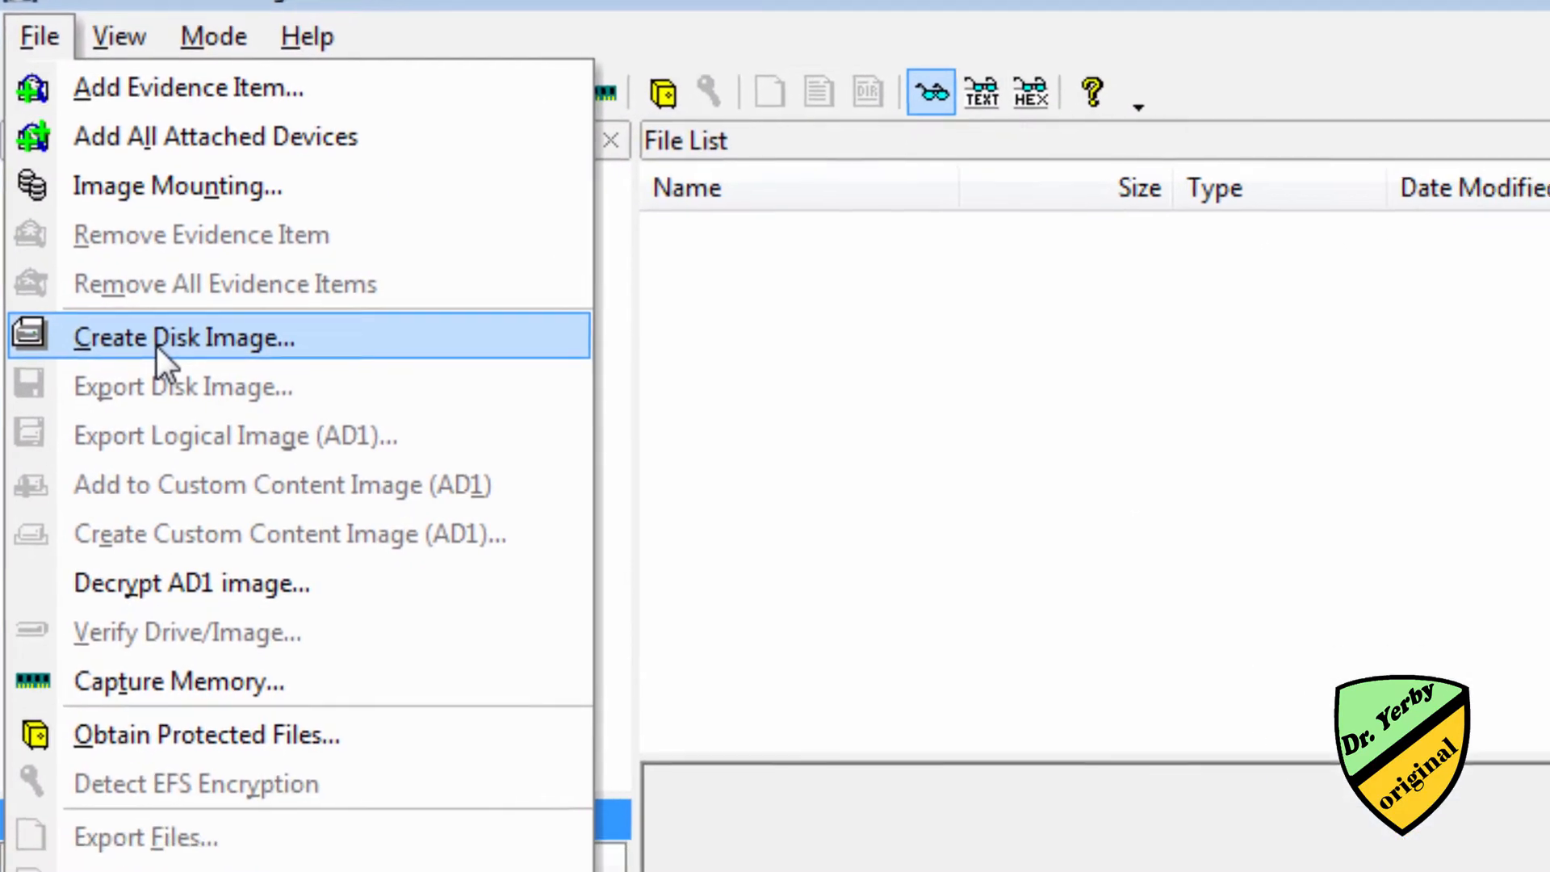
pyautogui.click(268, 394)
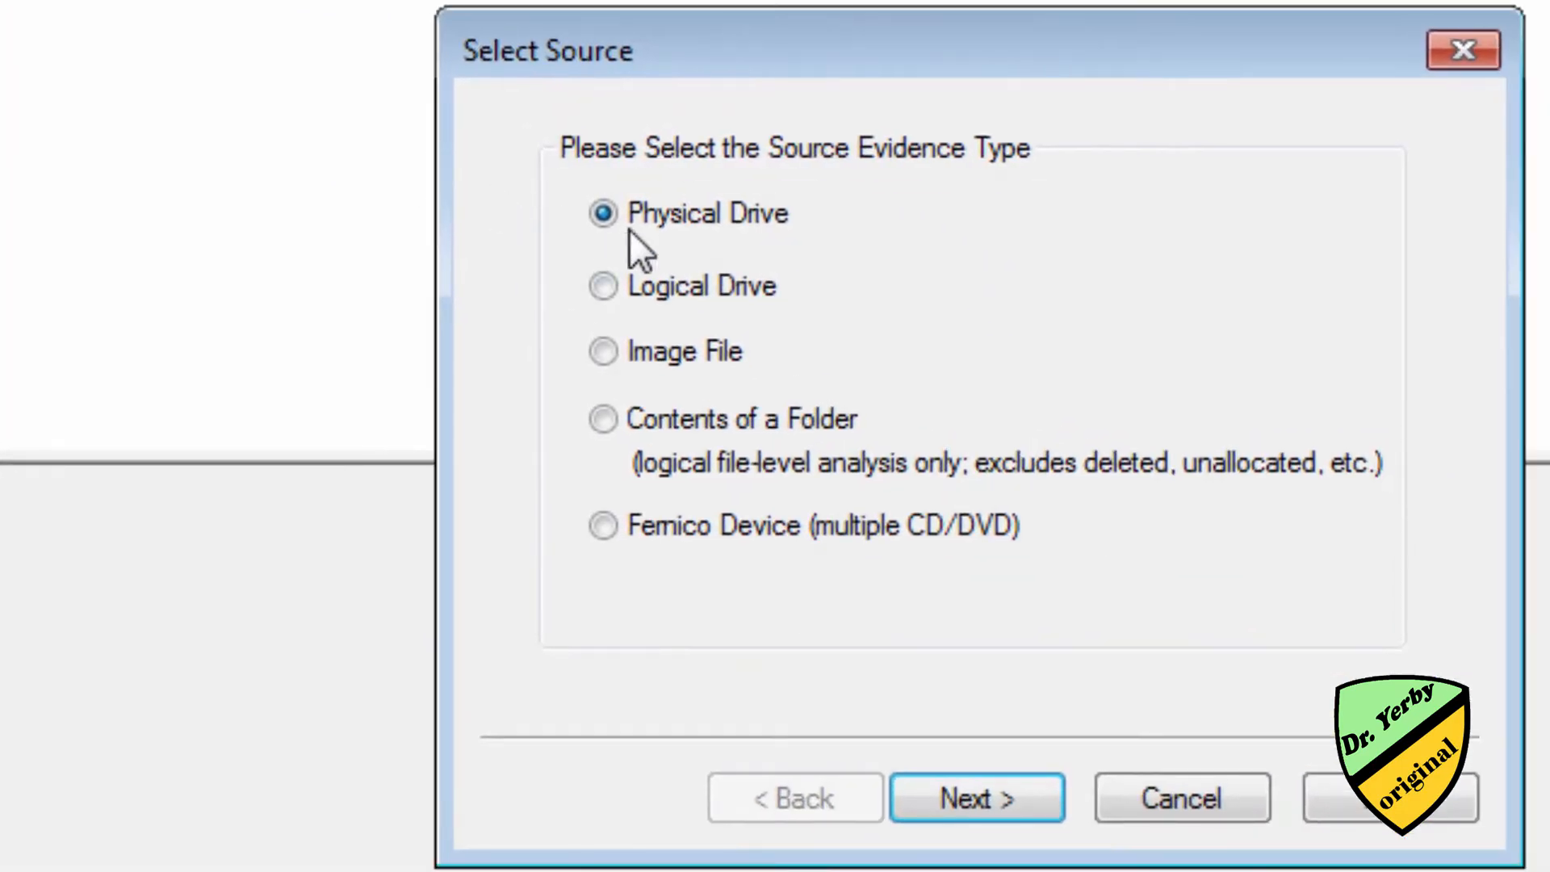
pyautogui.click(667, 356)
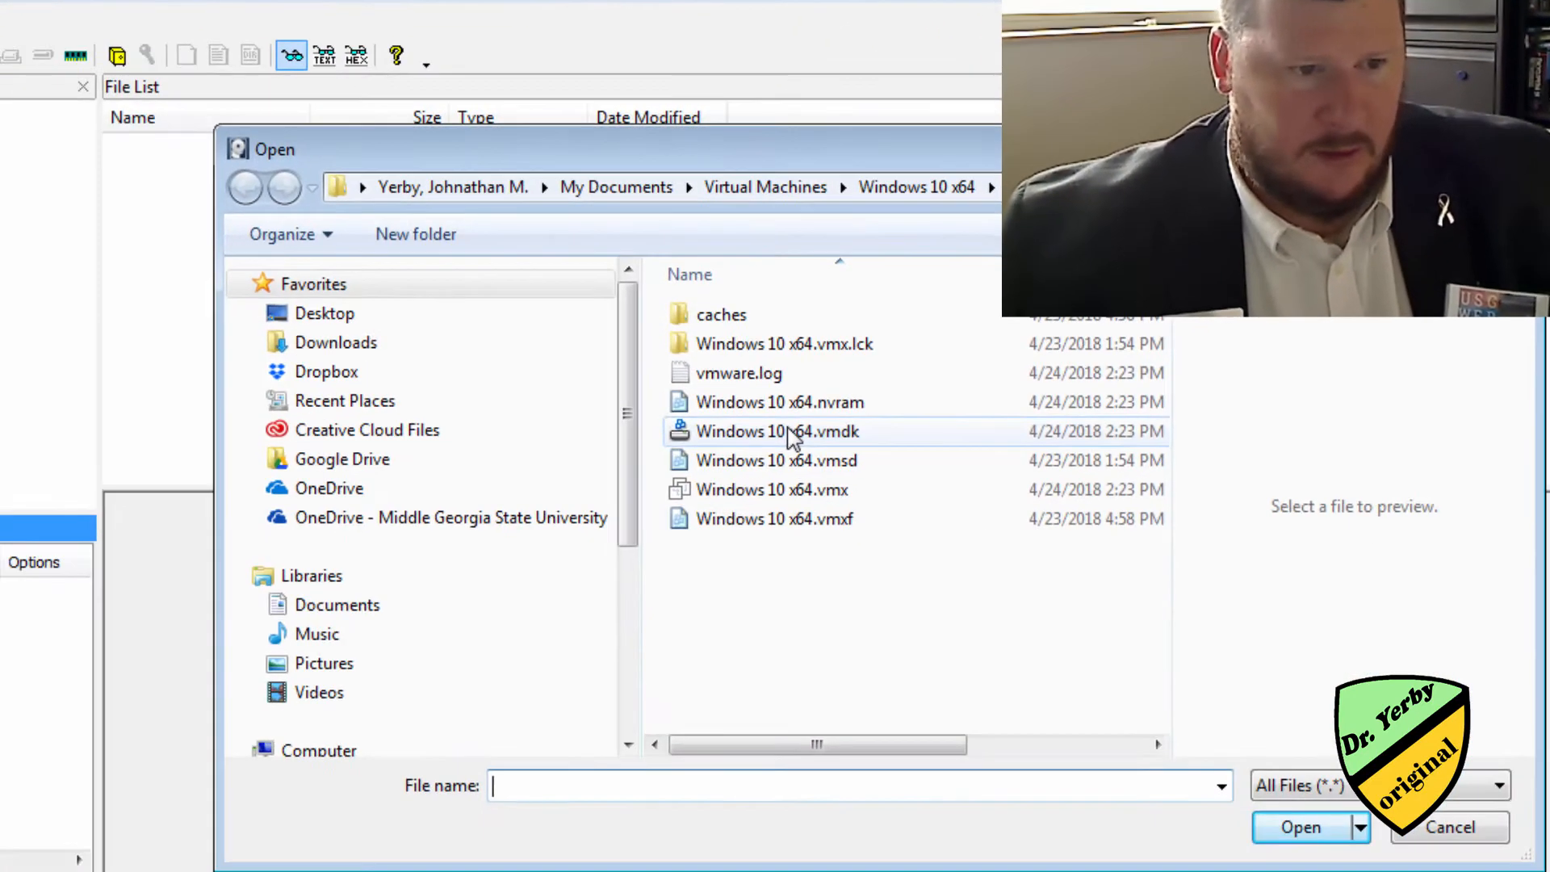
pyautogui.click(790, 435)
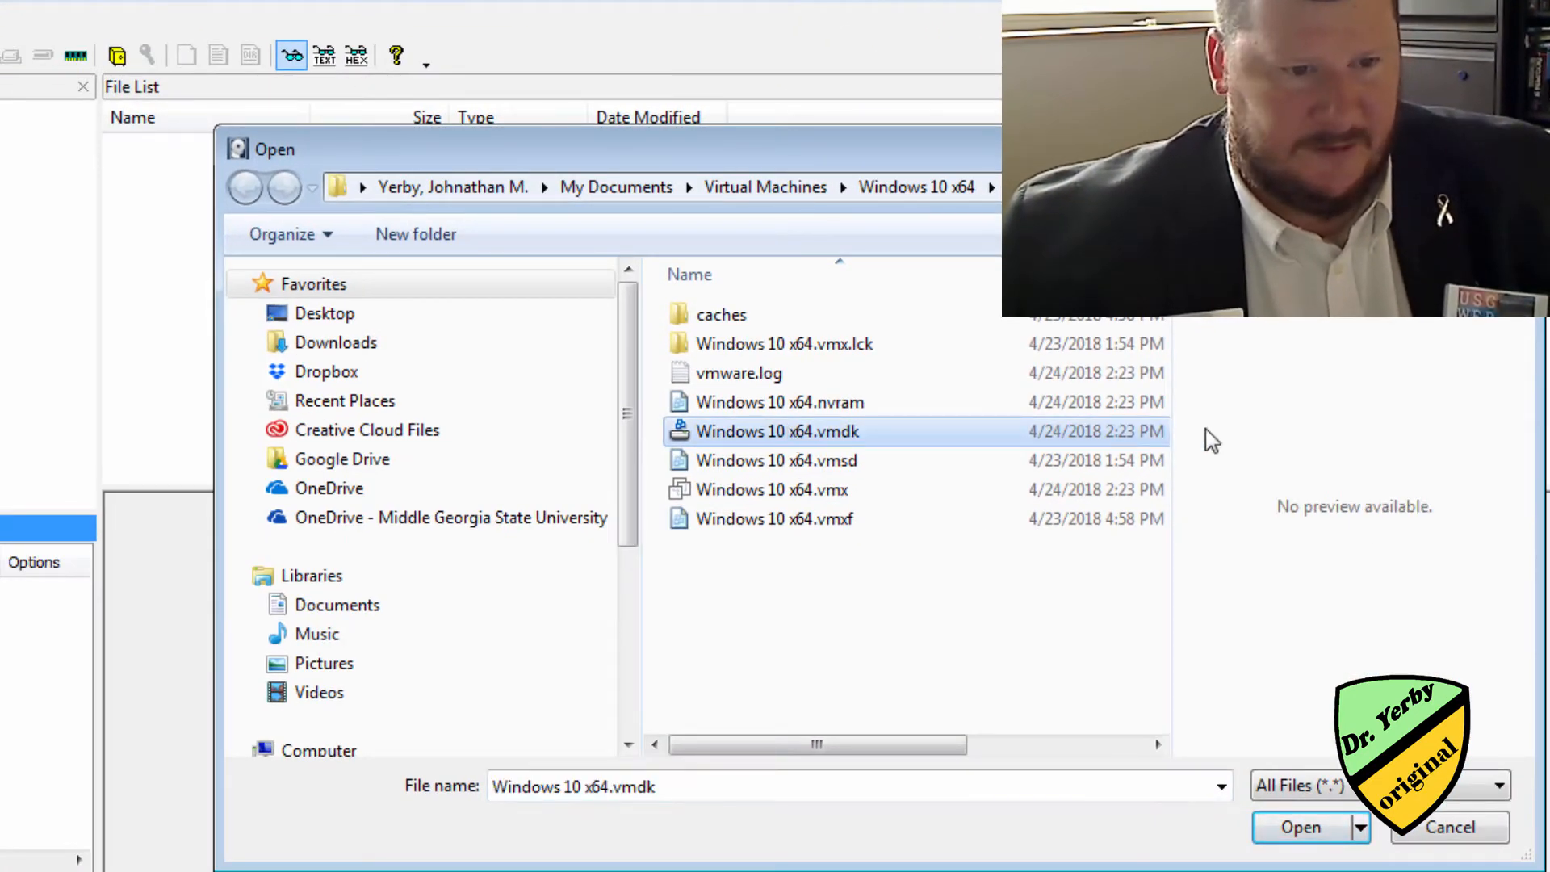
pyautogui.moveTo(895, 742); pyautogui.dragTo(772, 587)
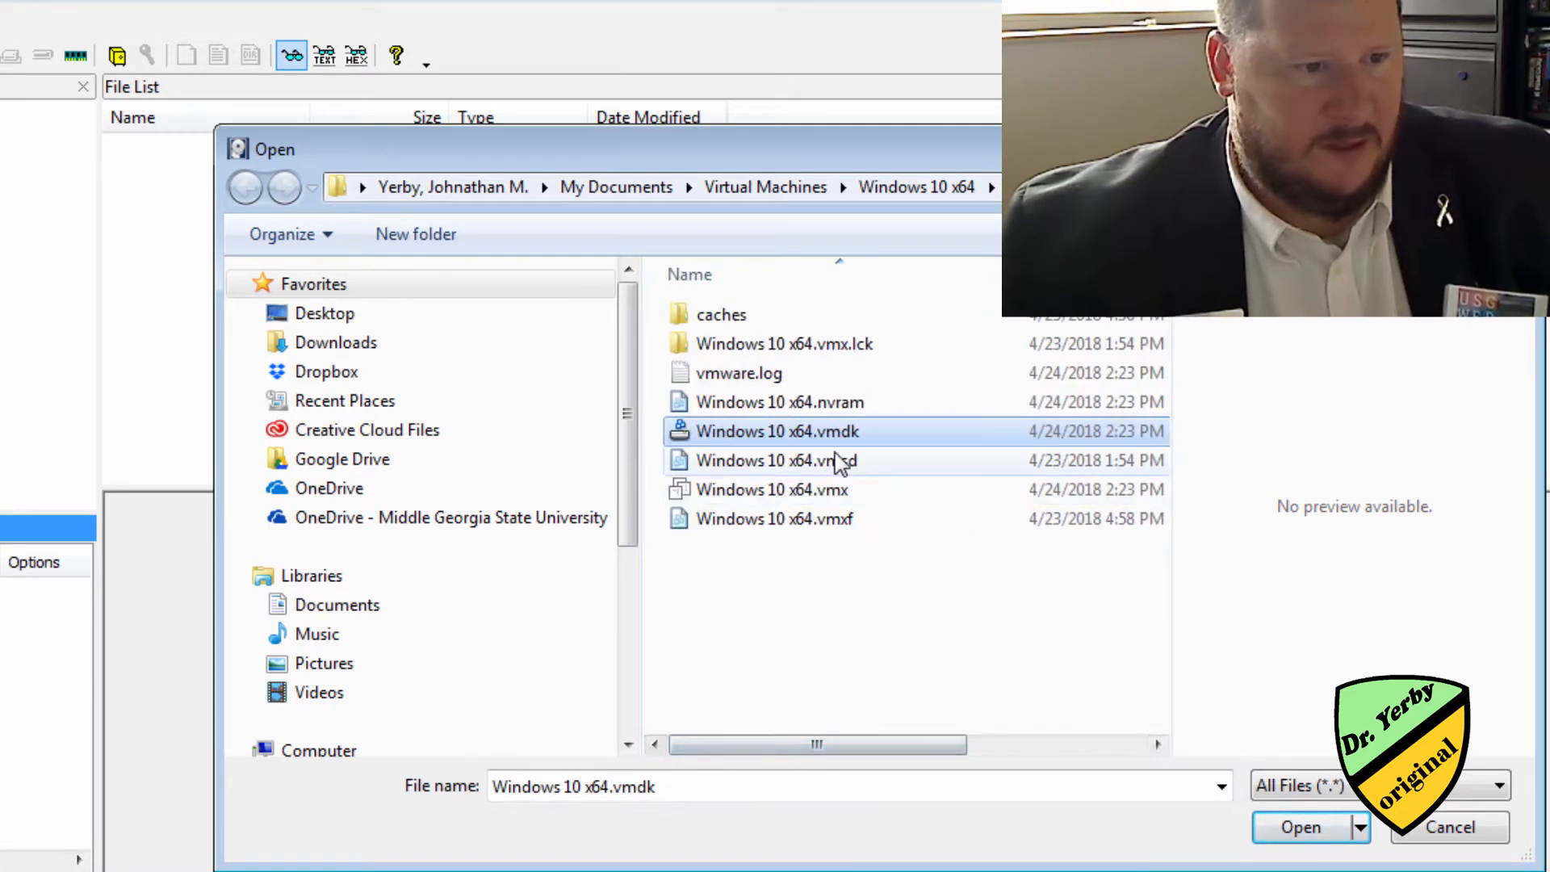
pyautogui.click(1301, 831)
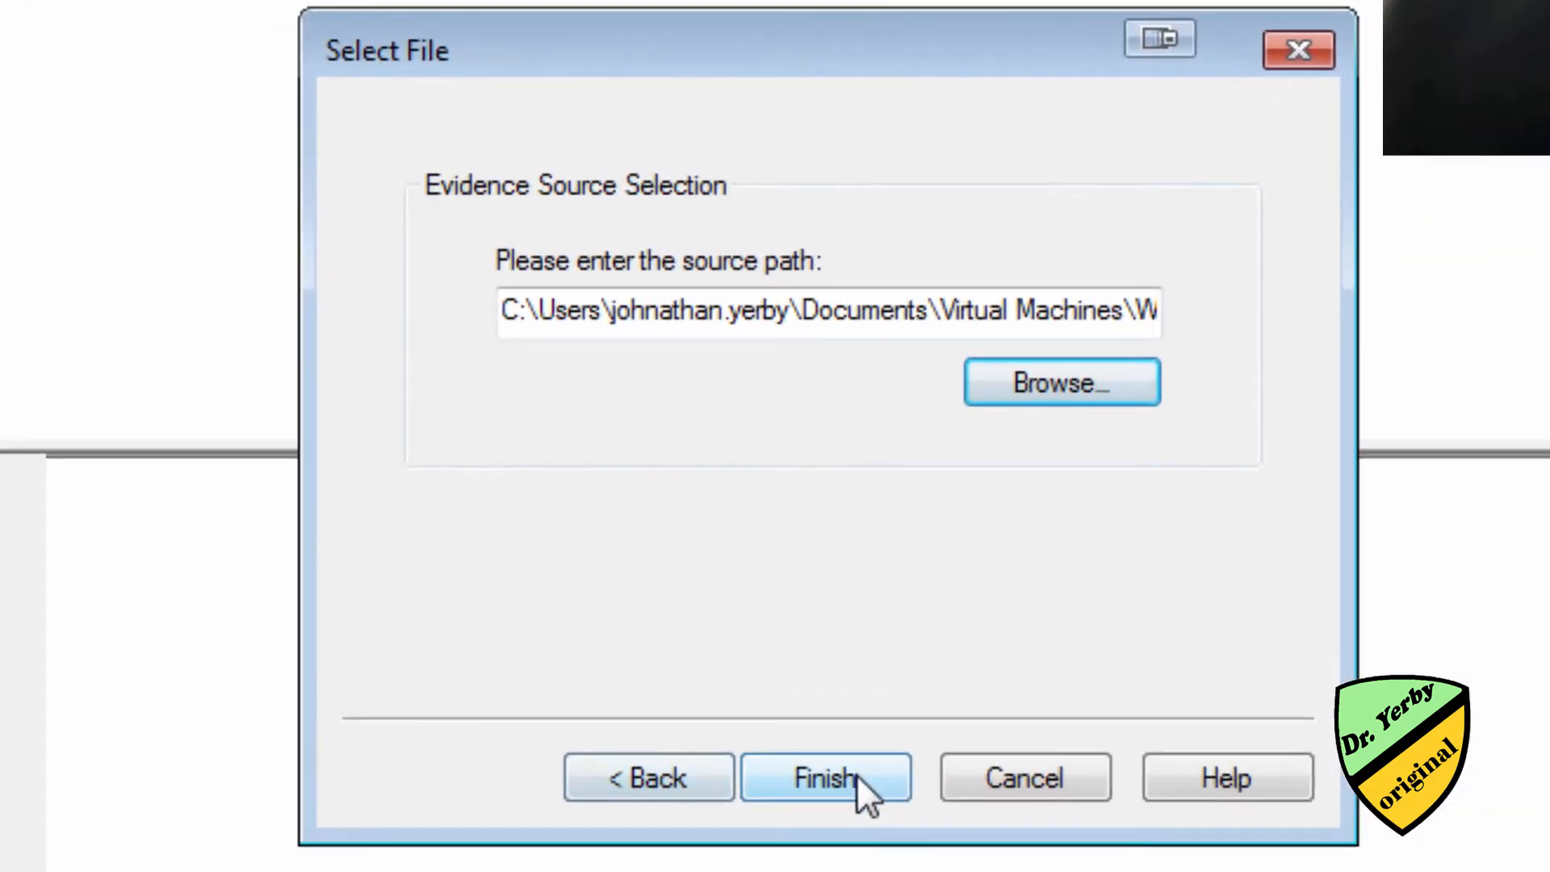
pyautogui.click(799, 746)
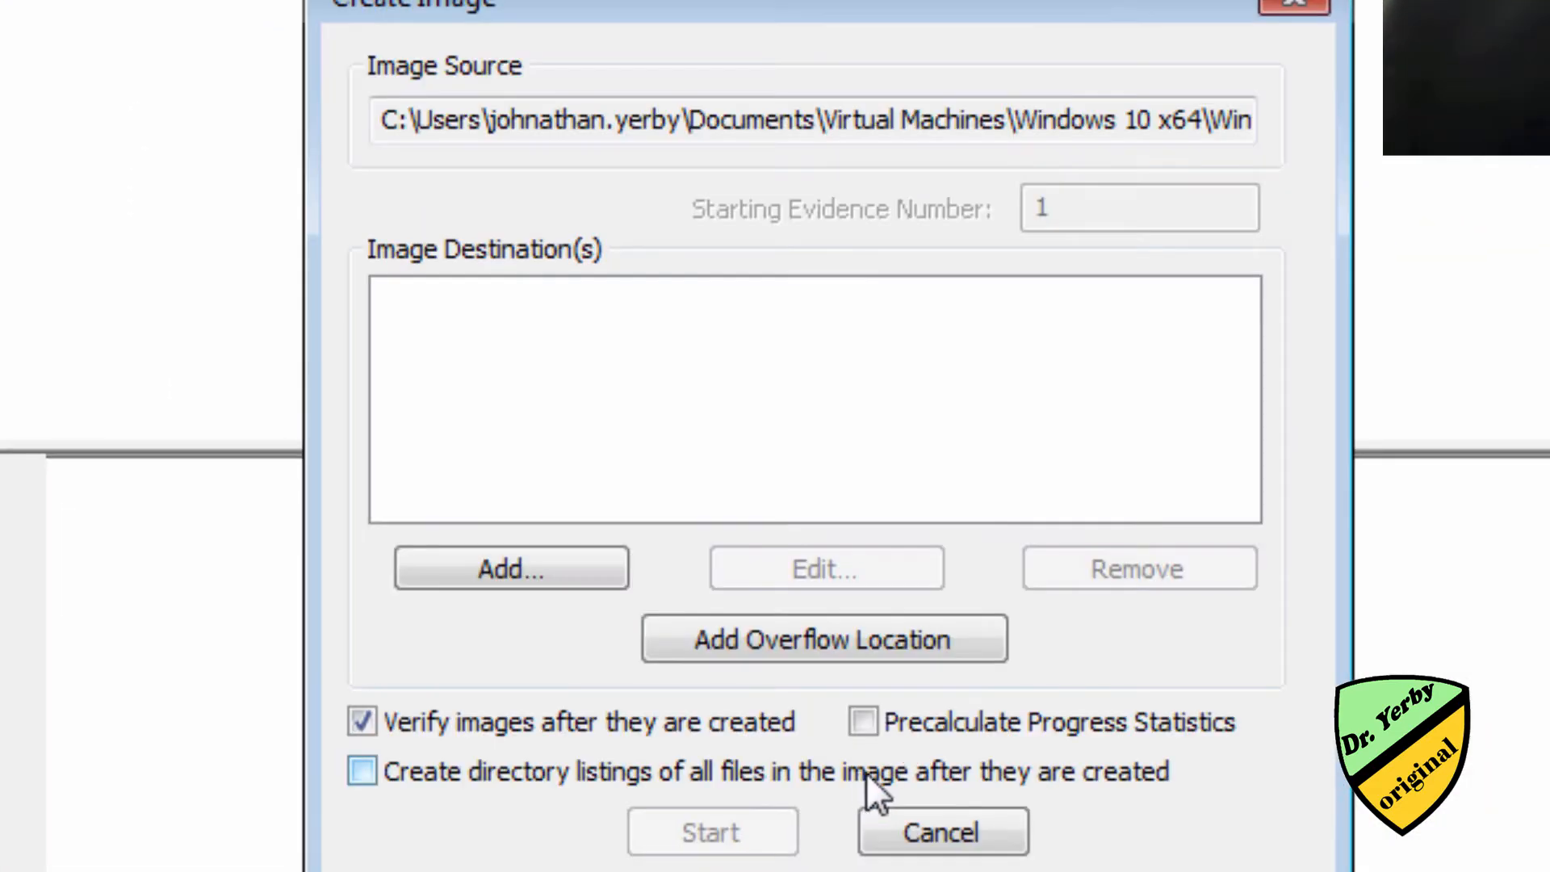
# Step: Add an image destination in E01 format
pyautogui.click(502, 570)
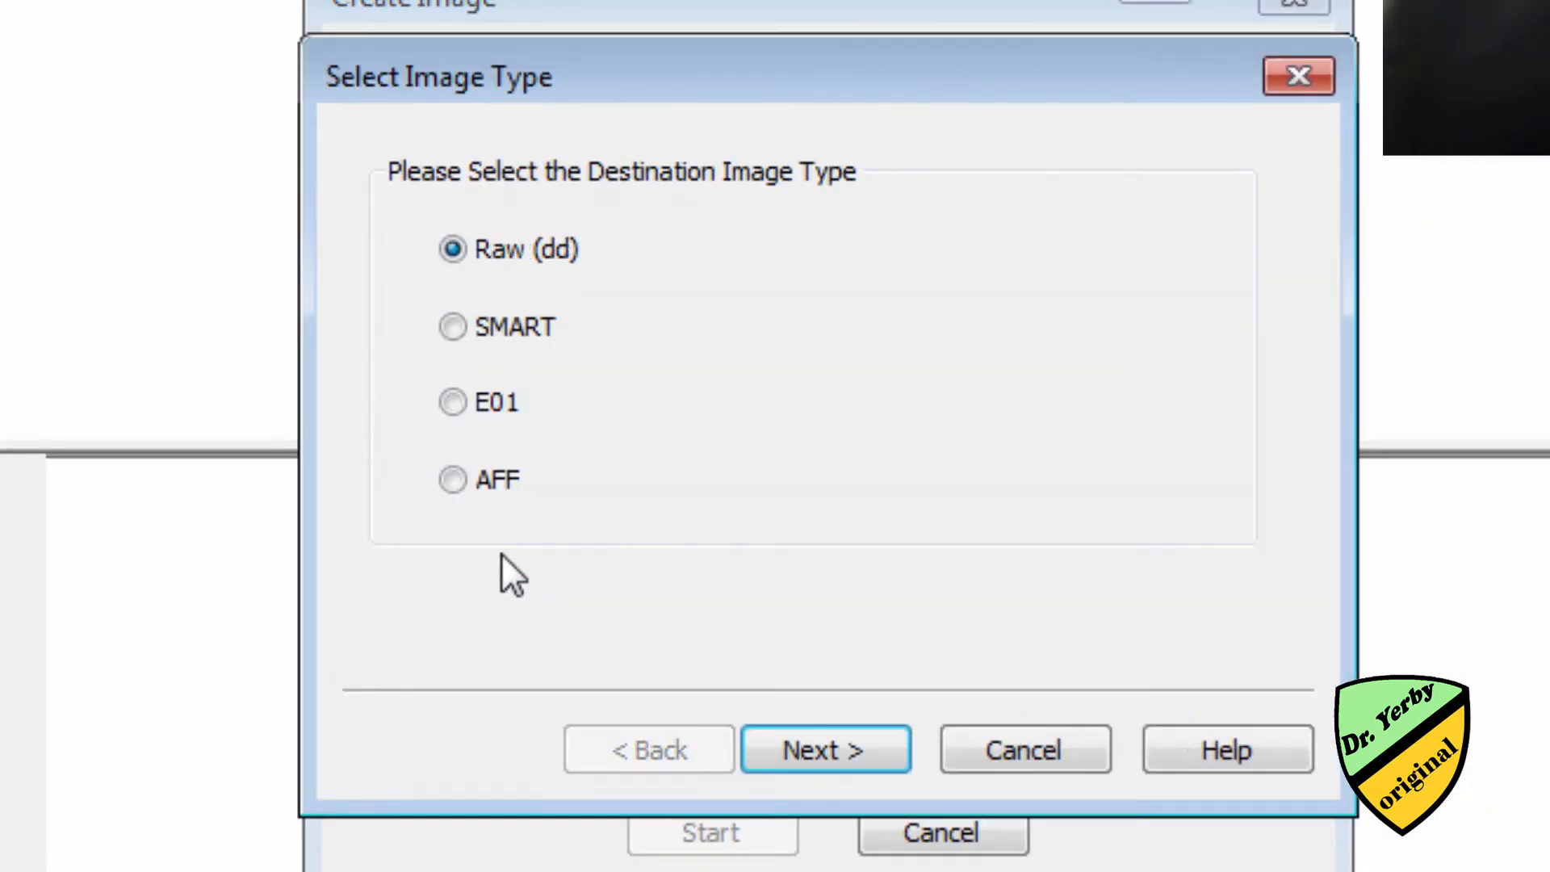
pyautogui.click(469, 406)
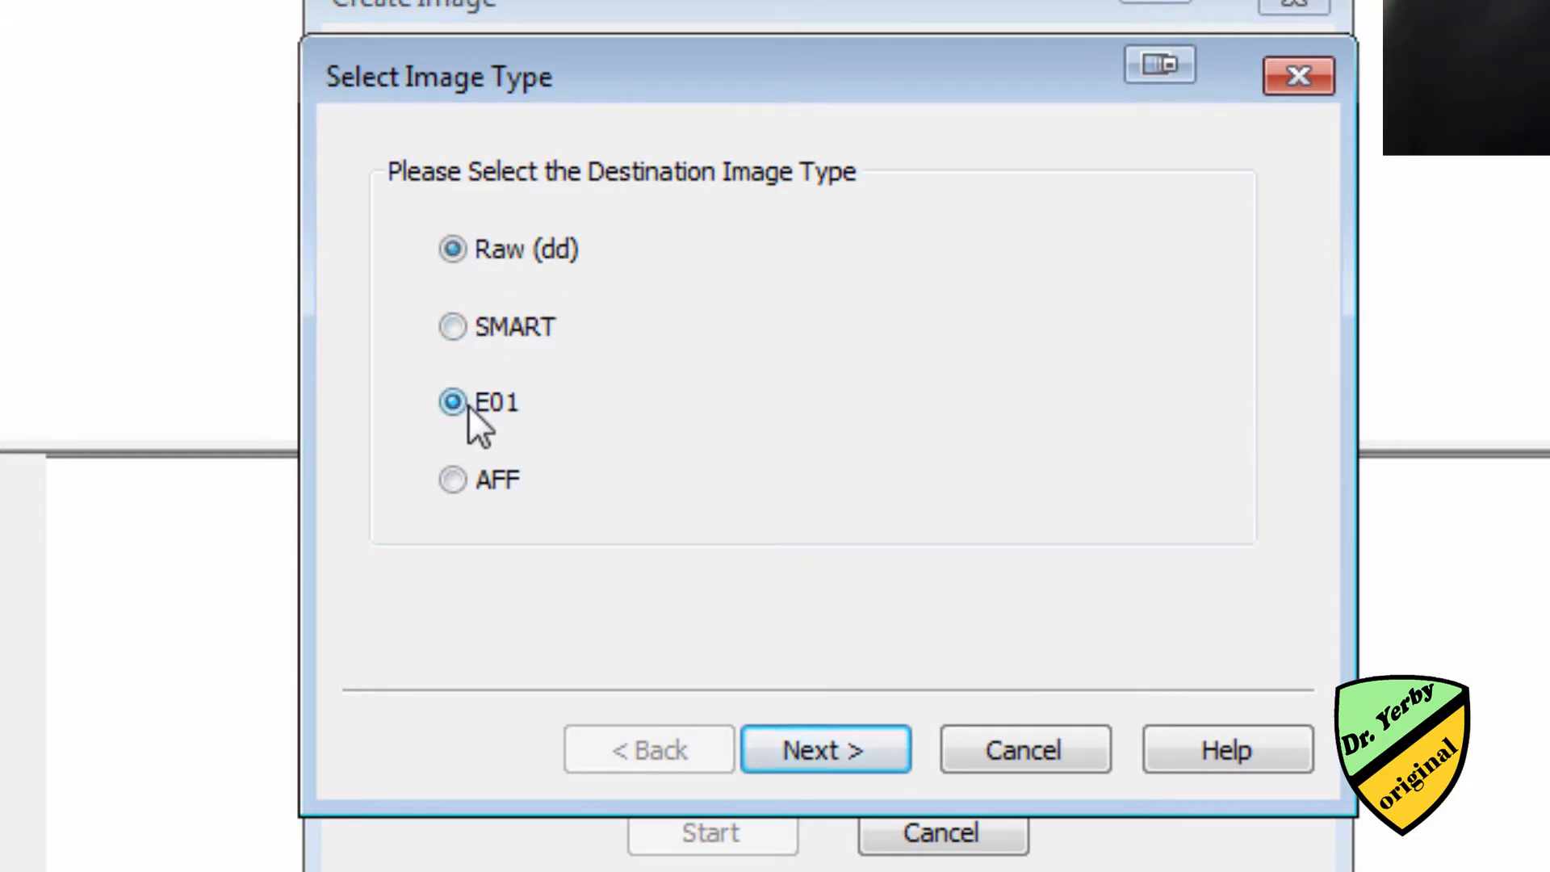
pyautogui.click(806, 751)
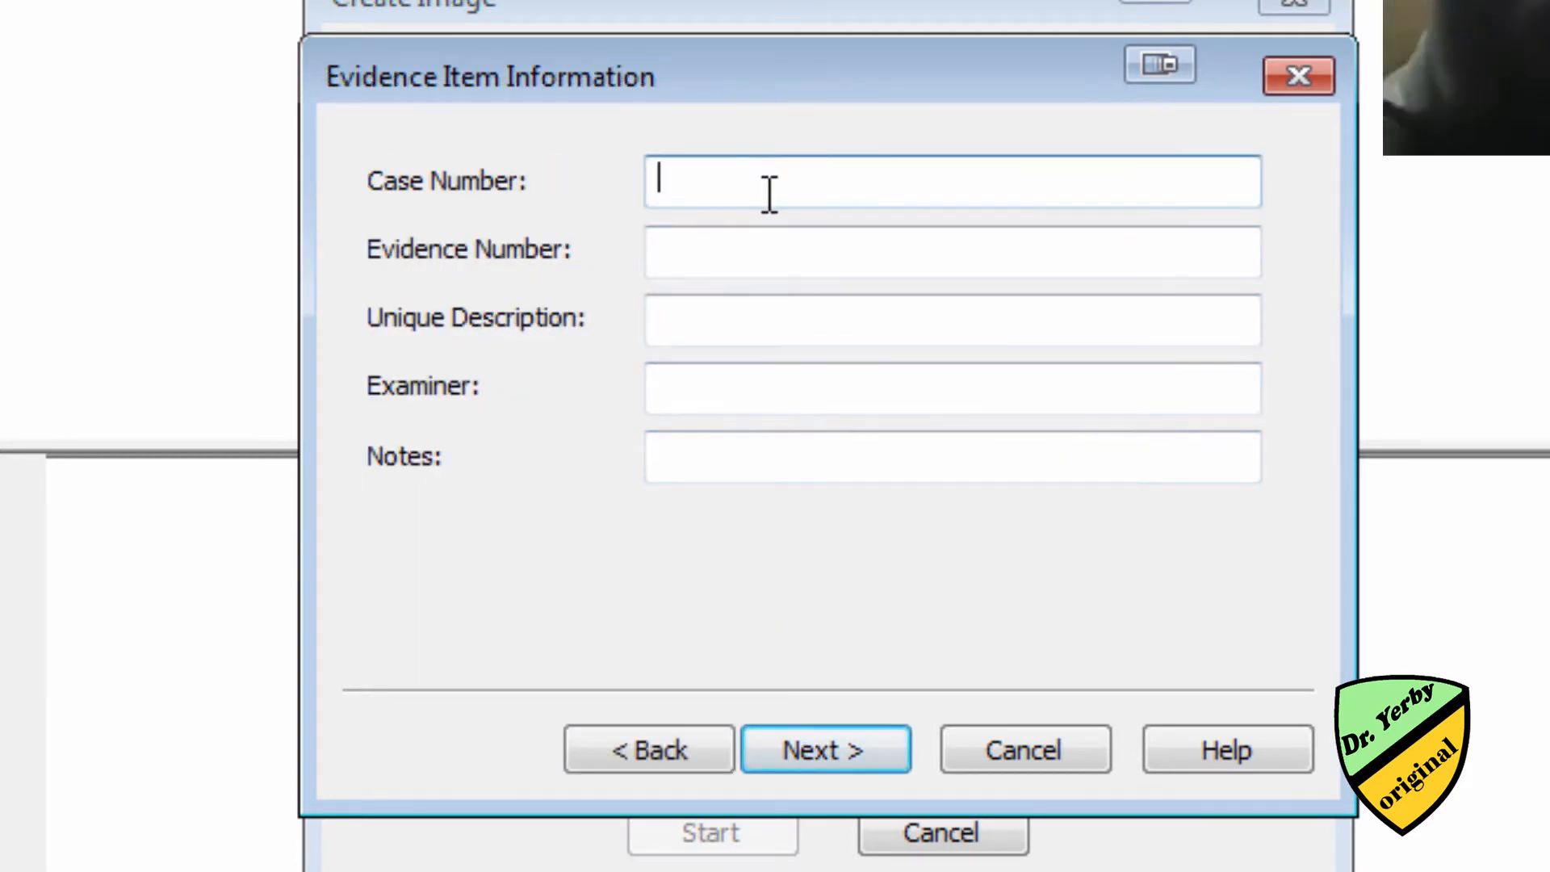
# Step: Enter case 'Jules Meth', evidence 001, description 'Win 10 Machin', the examiner, and notes 'Virtual Machine'
pyautogui.write('Jules Meth')
pyautogui.press('Tab')
pyautogui.write('001')
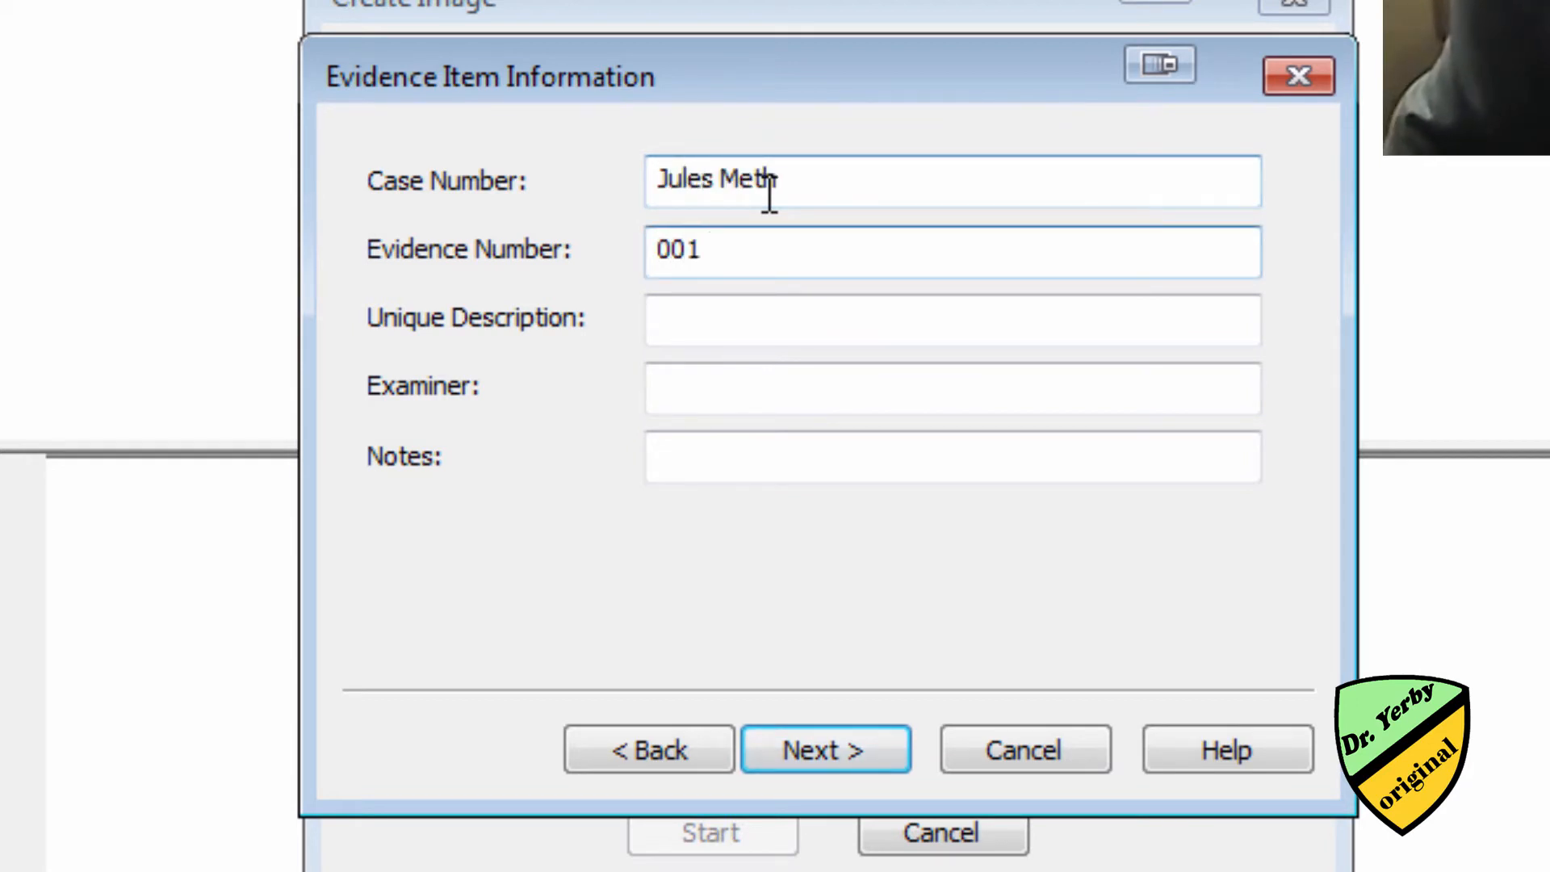
pyautogui.press('Tab')
pyautogui.write('Win 10 Machin')
pyautogui.press('Tab')
pyautogui.write('Dr. Yerby')
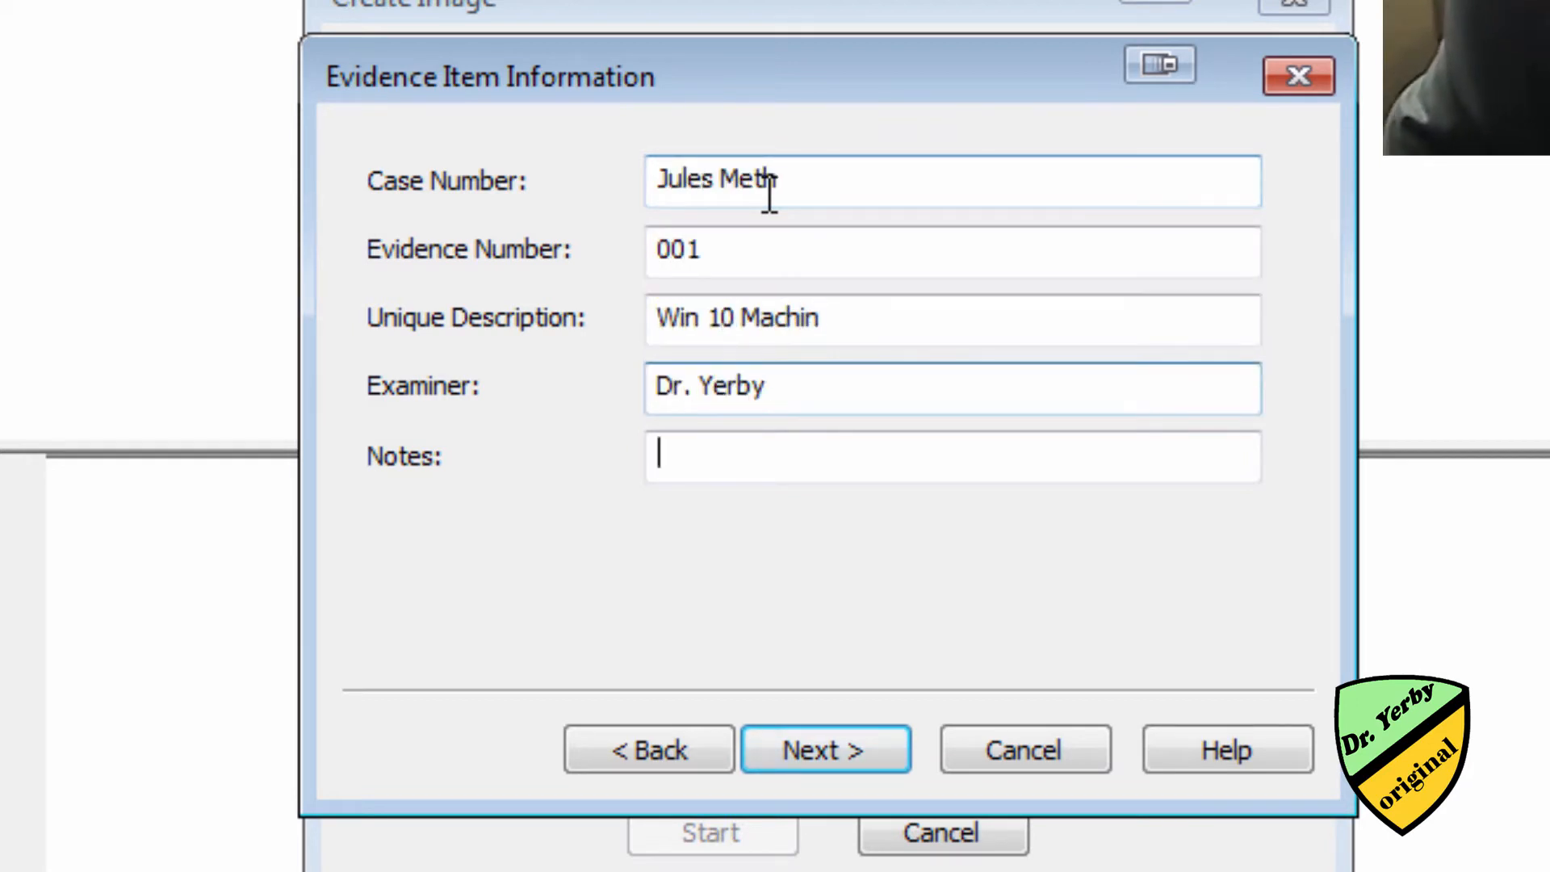
pyautogui.press('Tab')
pyautogui.write('Virtual Machine')
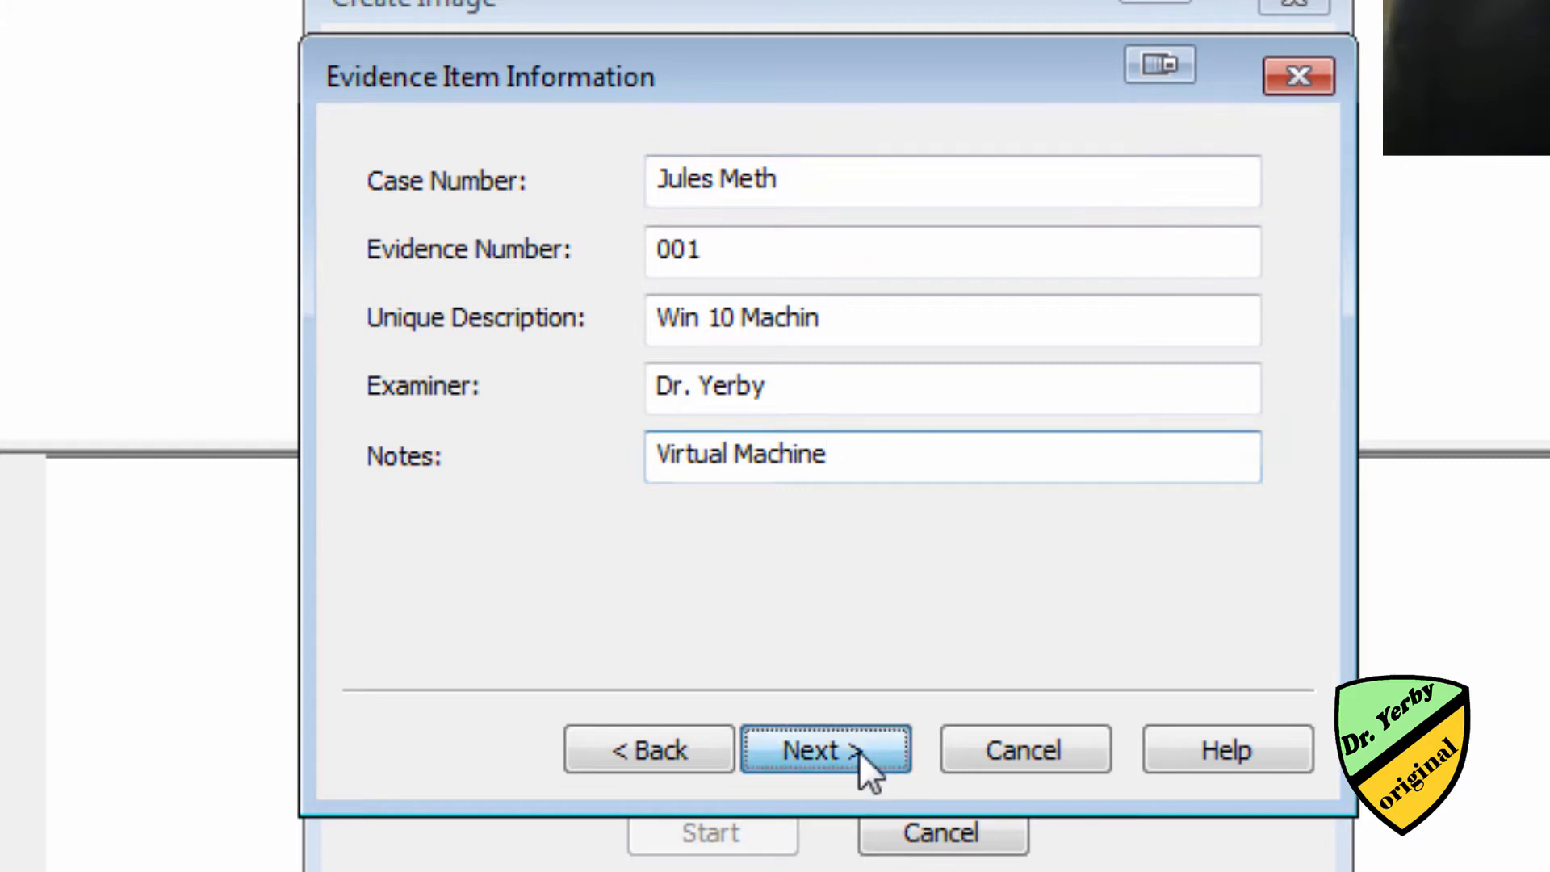
pyautogui.click(859, 750)
# Step: Create a new Image folder on TOSHIBA EXT (F:) and choose F:\Image as destination
pyautogui.click(1193, 235)
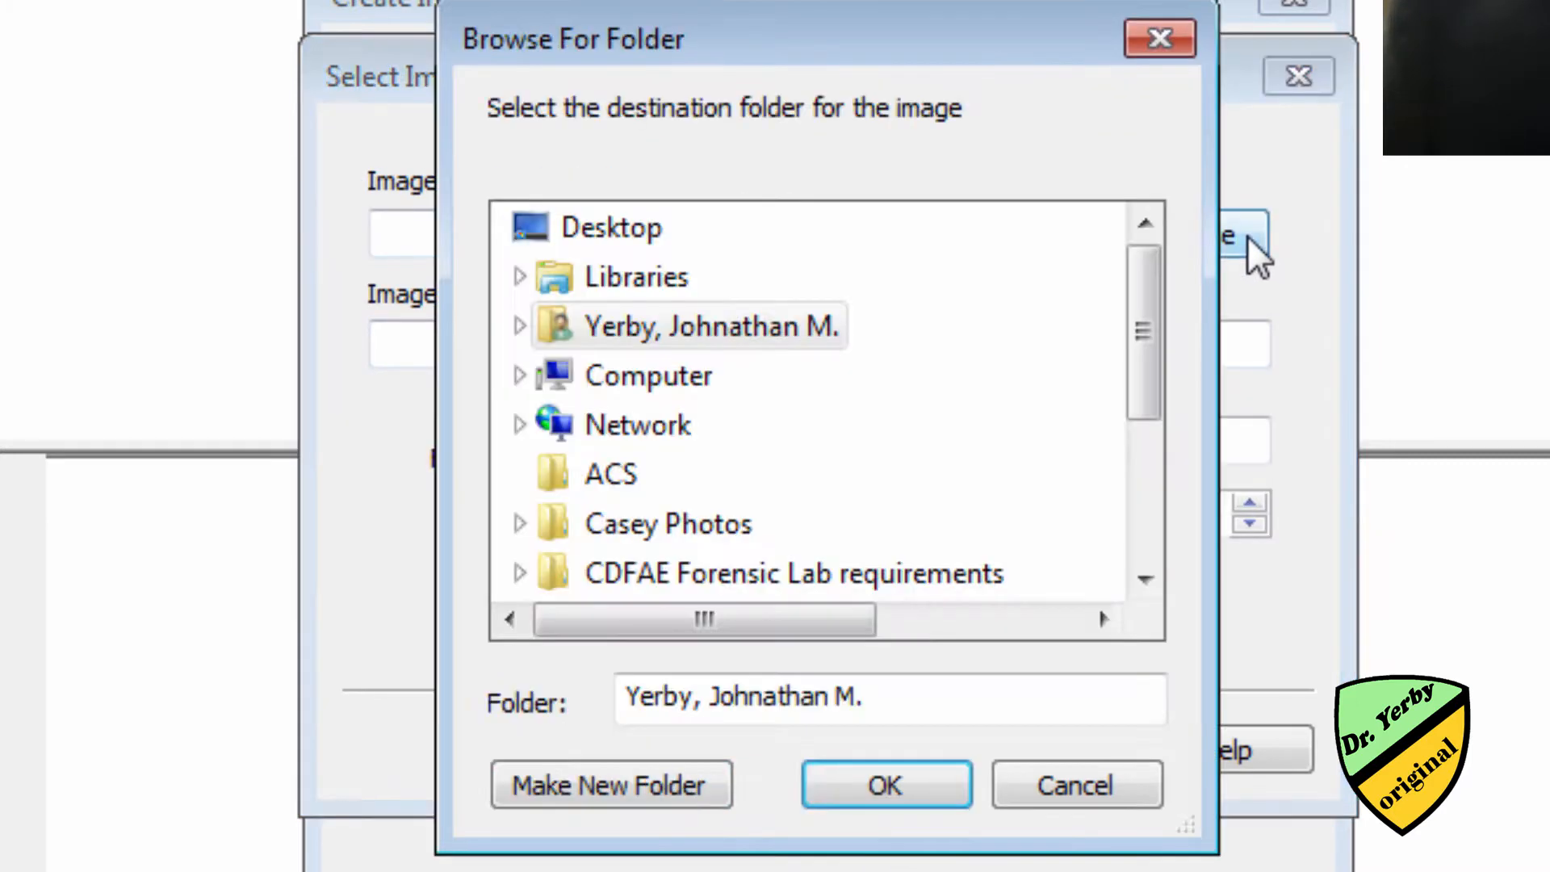
pyautogui.click(515, 378)
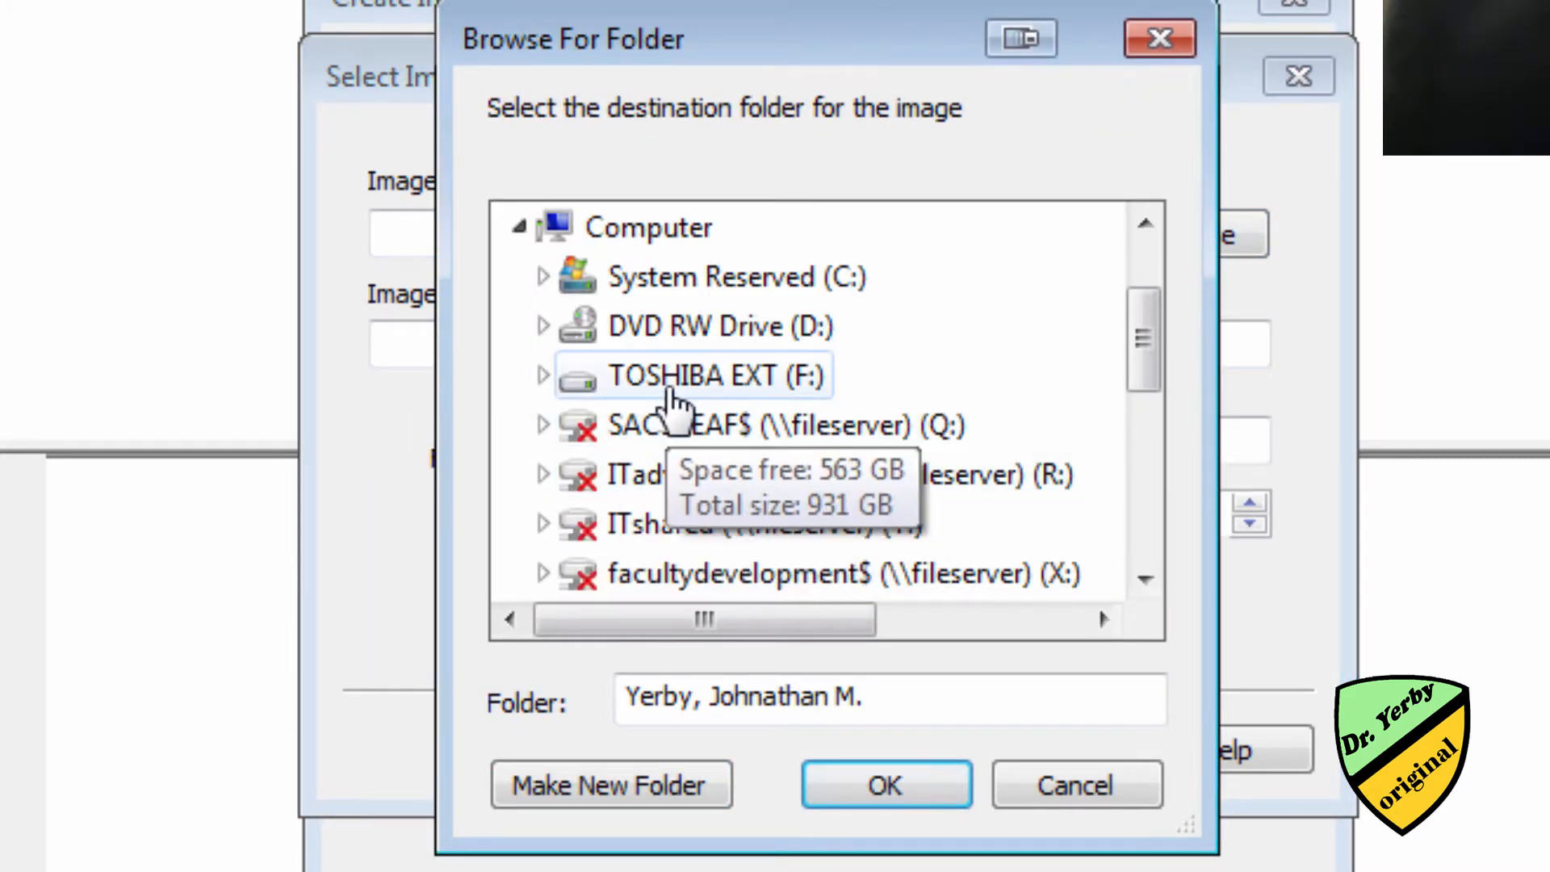
pyautogui.click(673, 394)
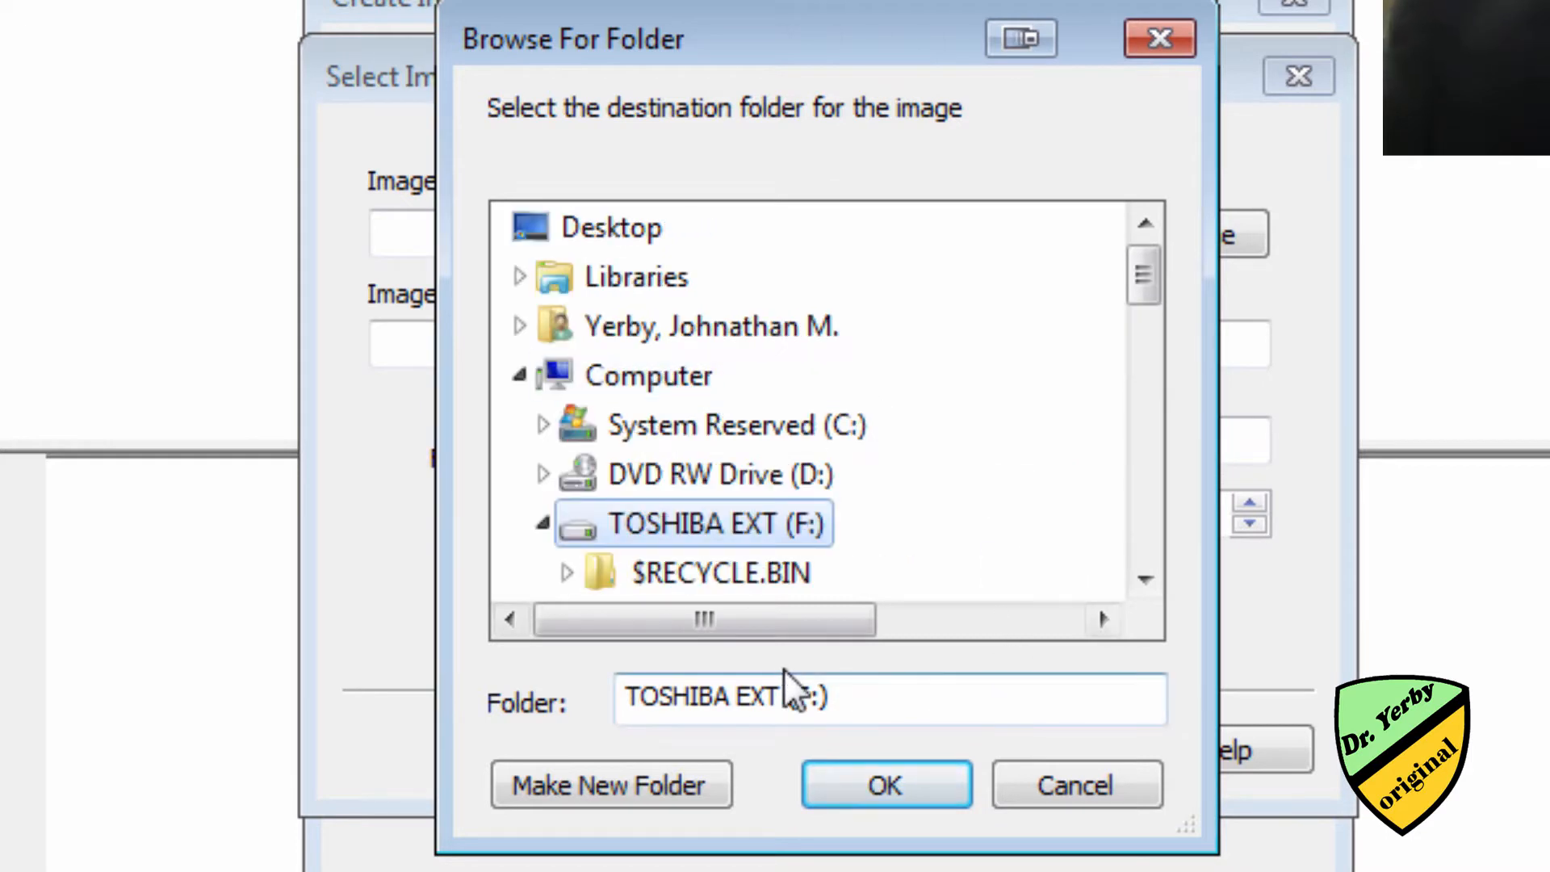
pyautogui.click(640, 799)
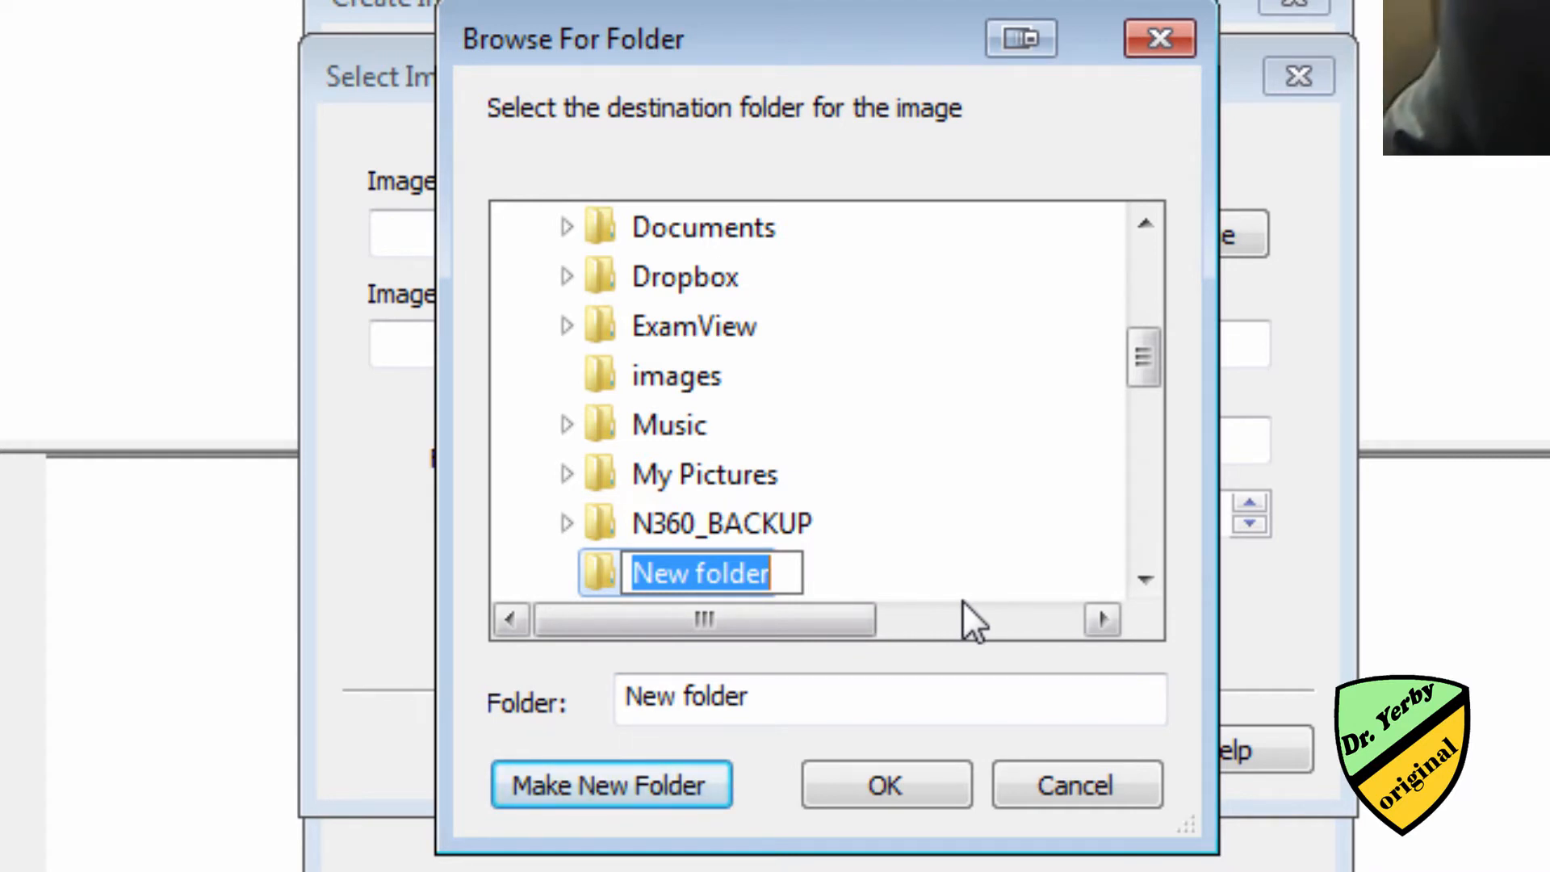
pyautogui.write('Image')
pyautogui.press('Return')
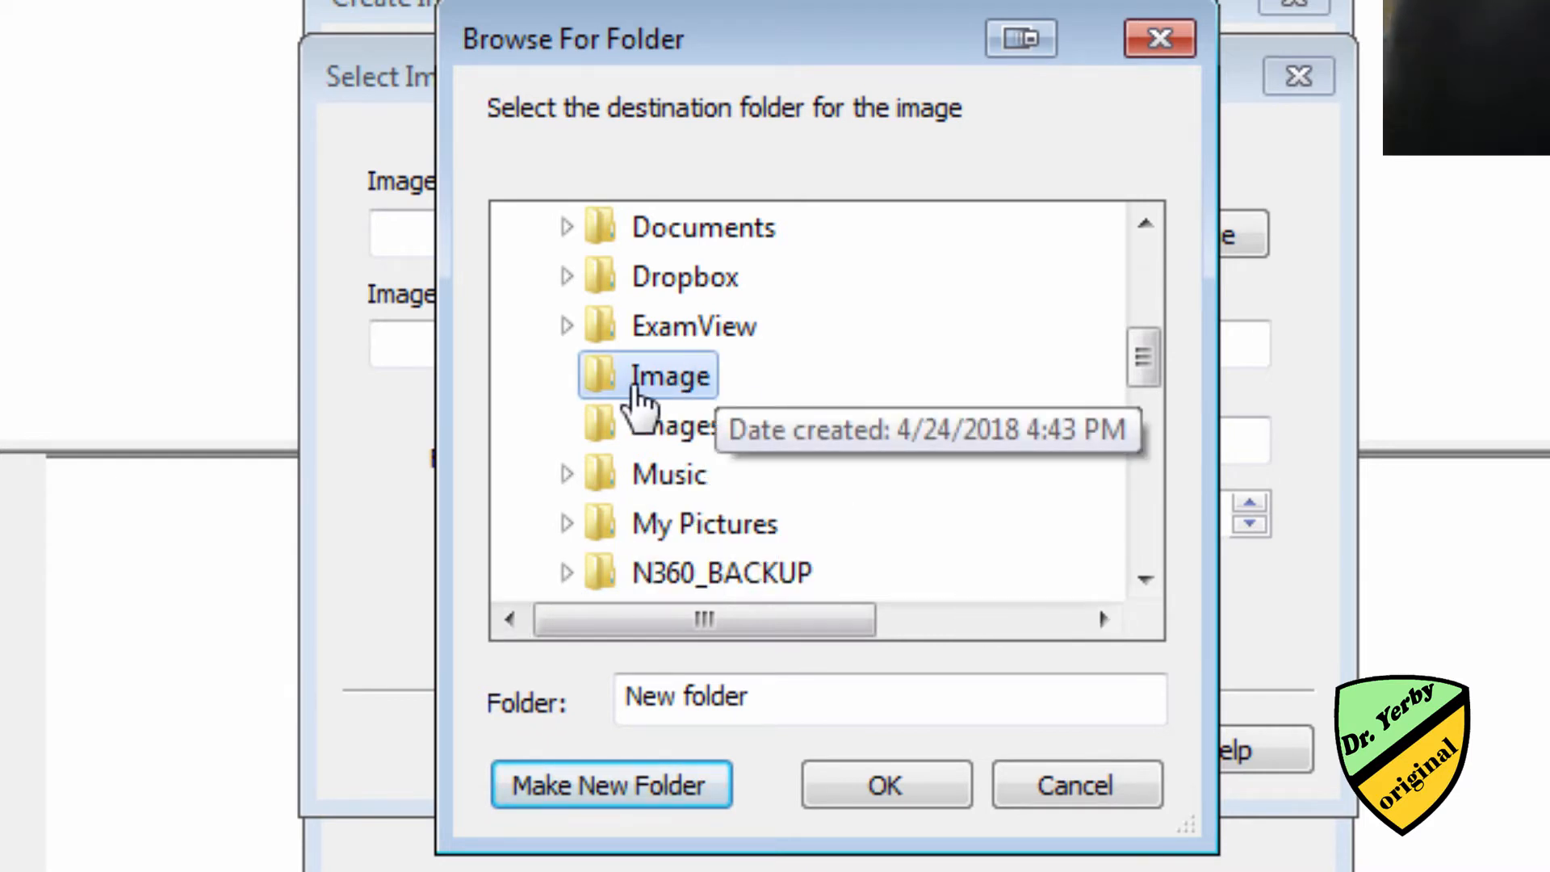
pyautogui.click(892, 795)
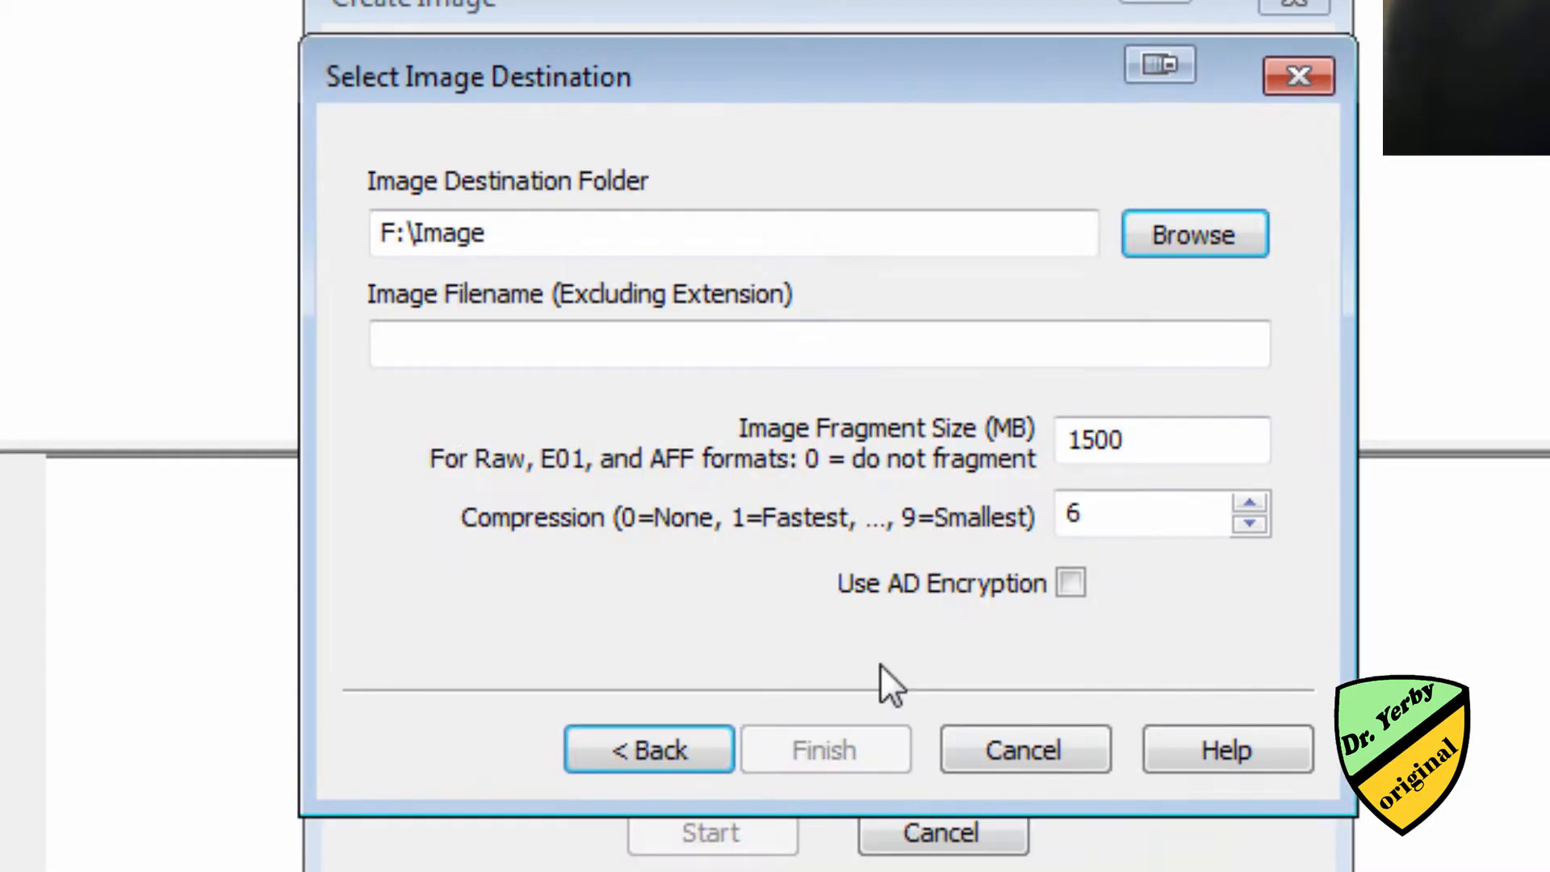
# Step: Name the image file Jules with fragment size 0 and confirm the destination
pyautogui.click(628, 352)
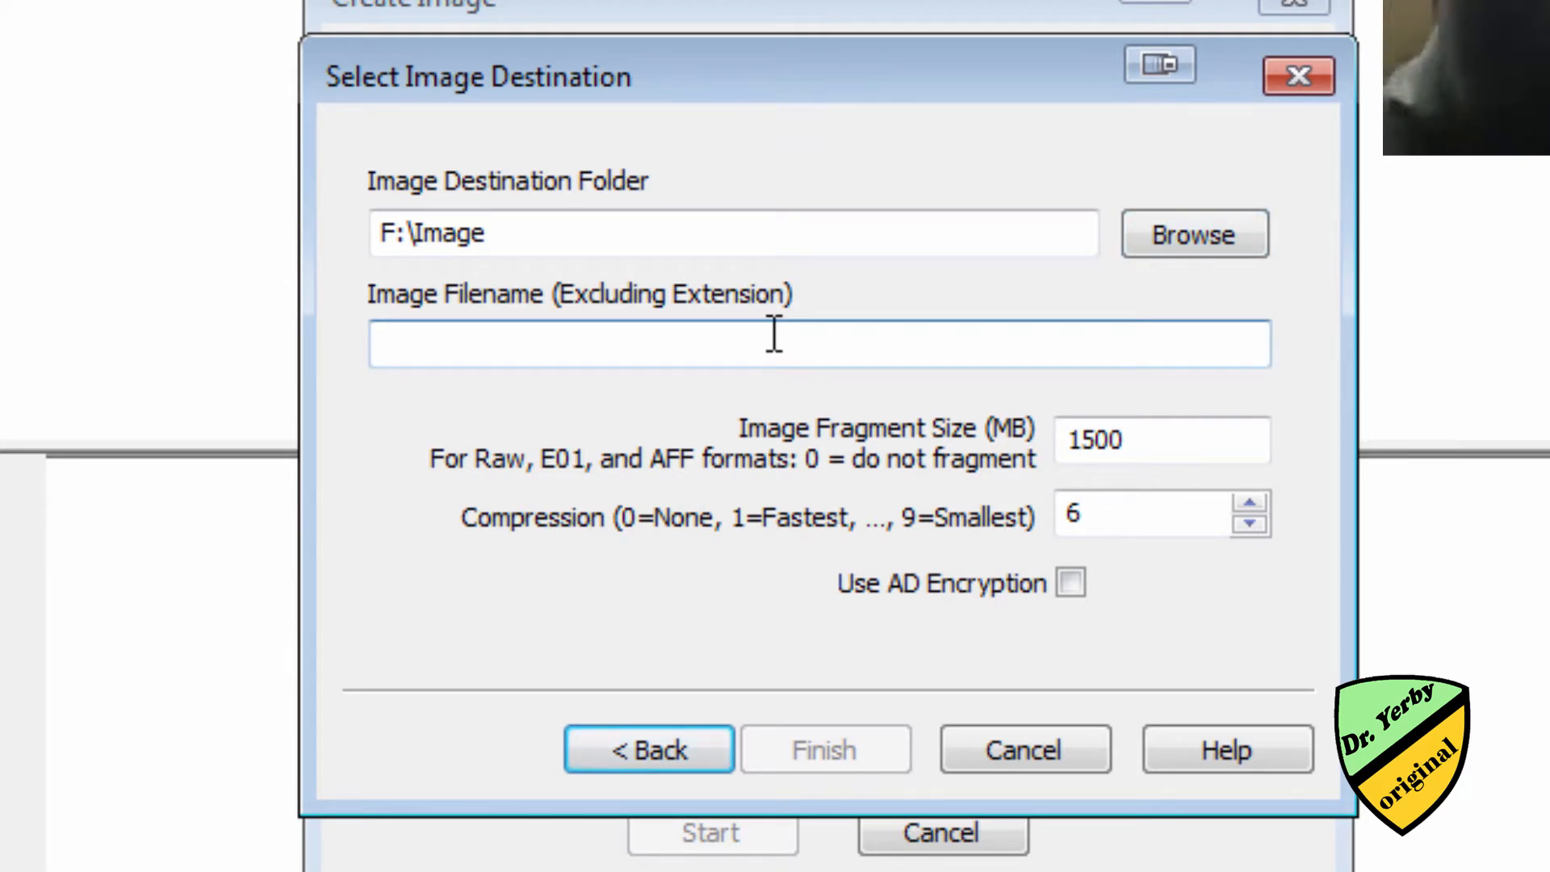
pyautogui.write('Jules')
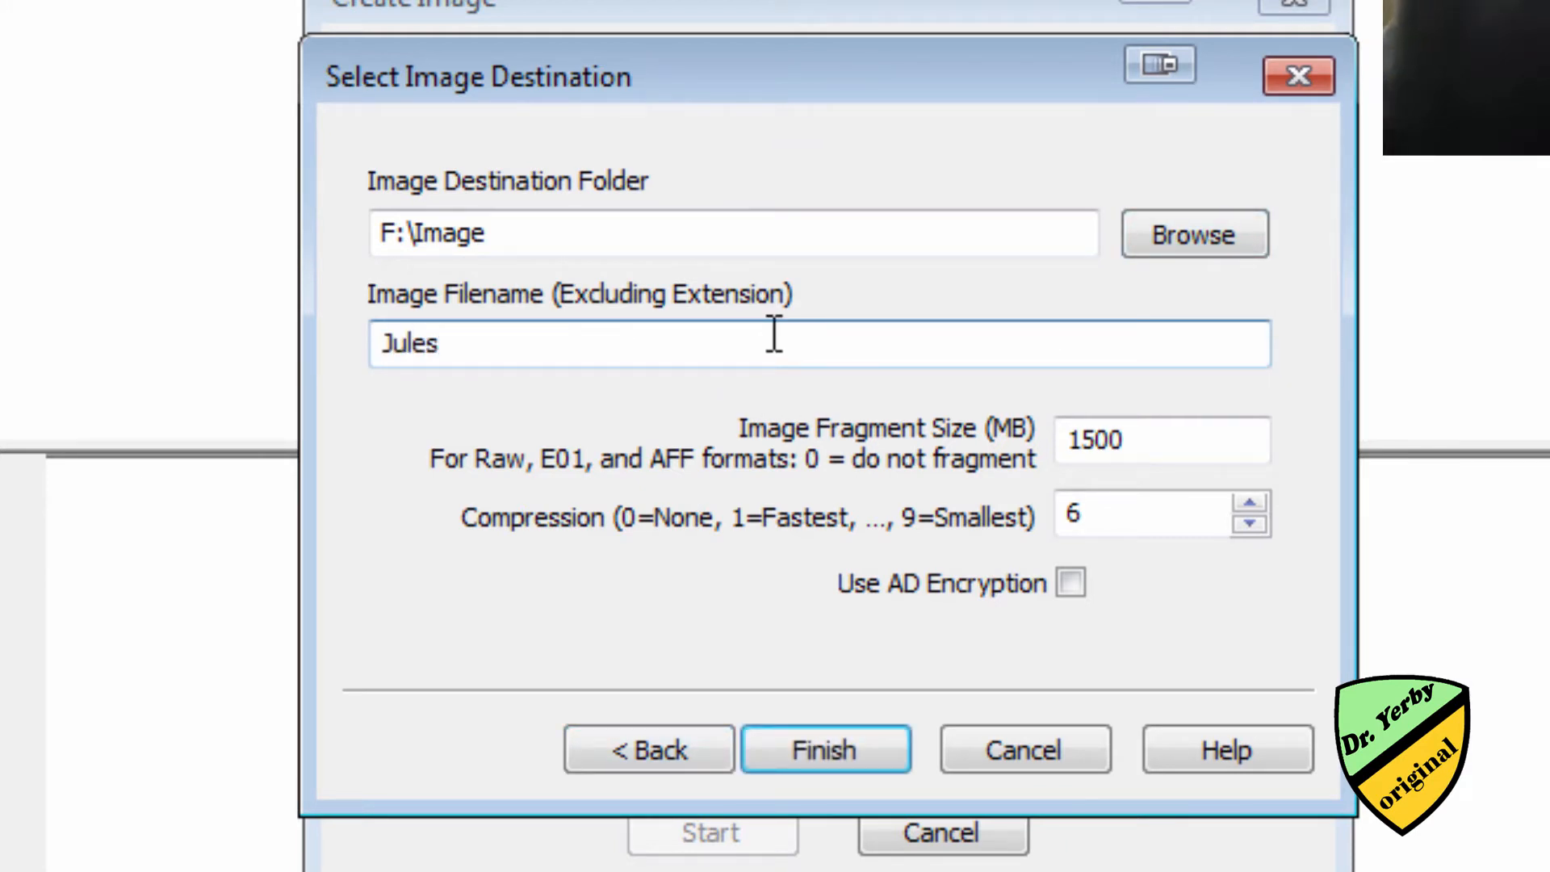
pyautogui.doubleClick(1192, 441)
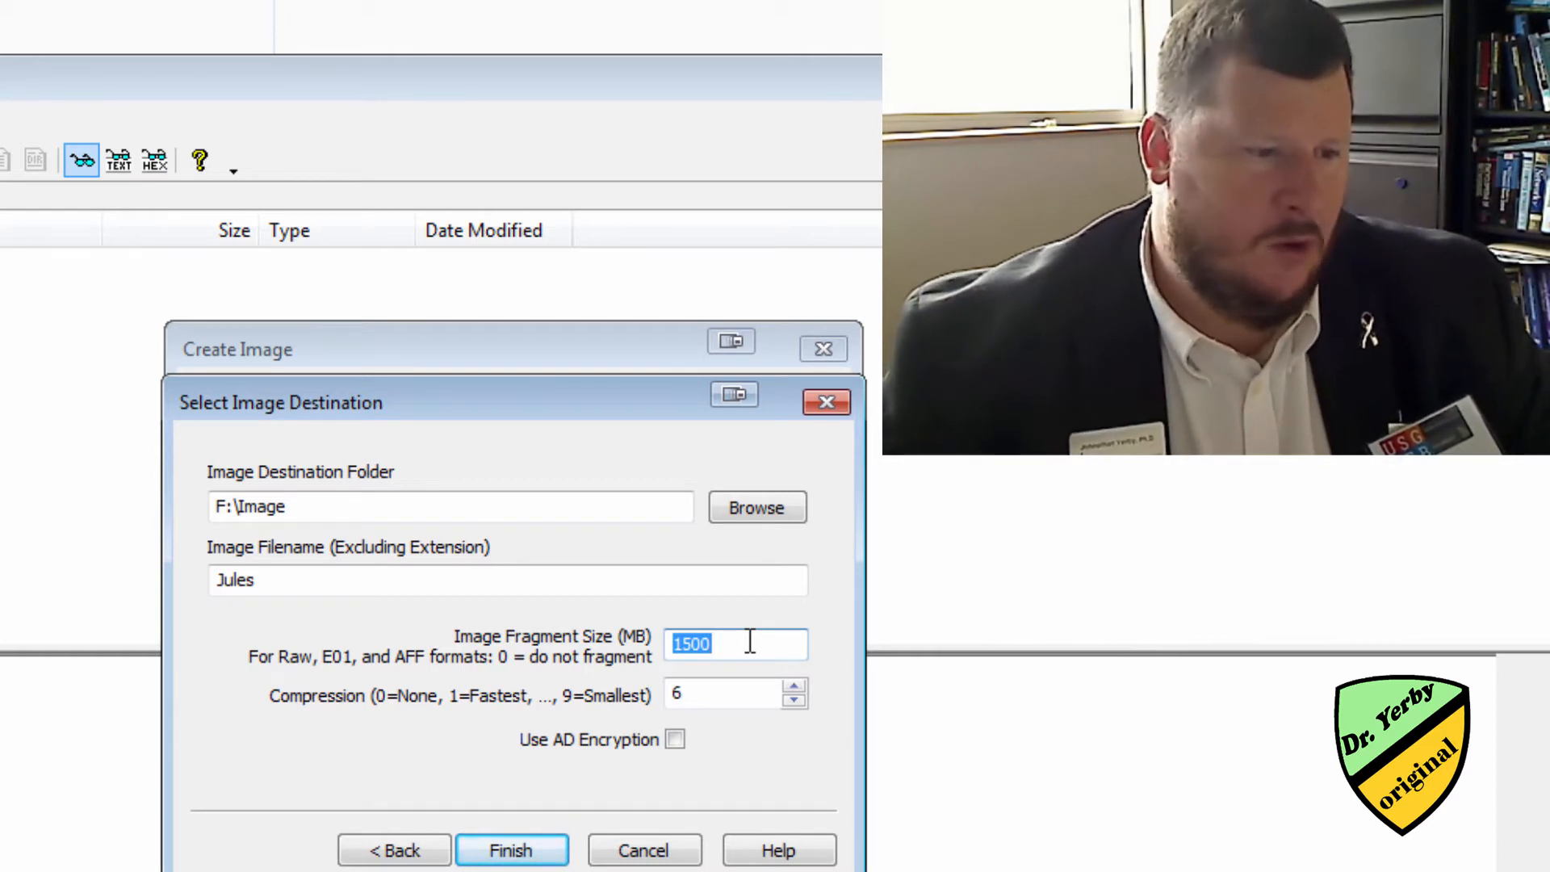
pyautogui.write('0')
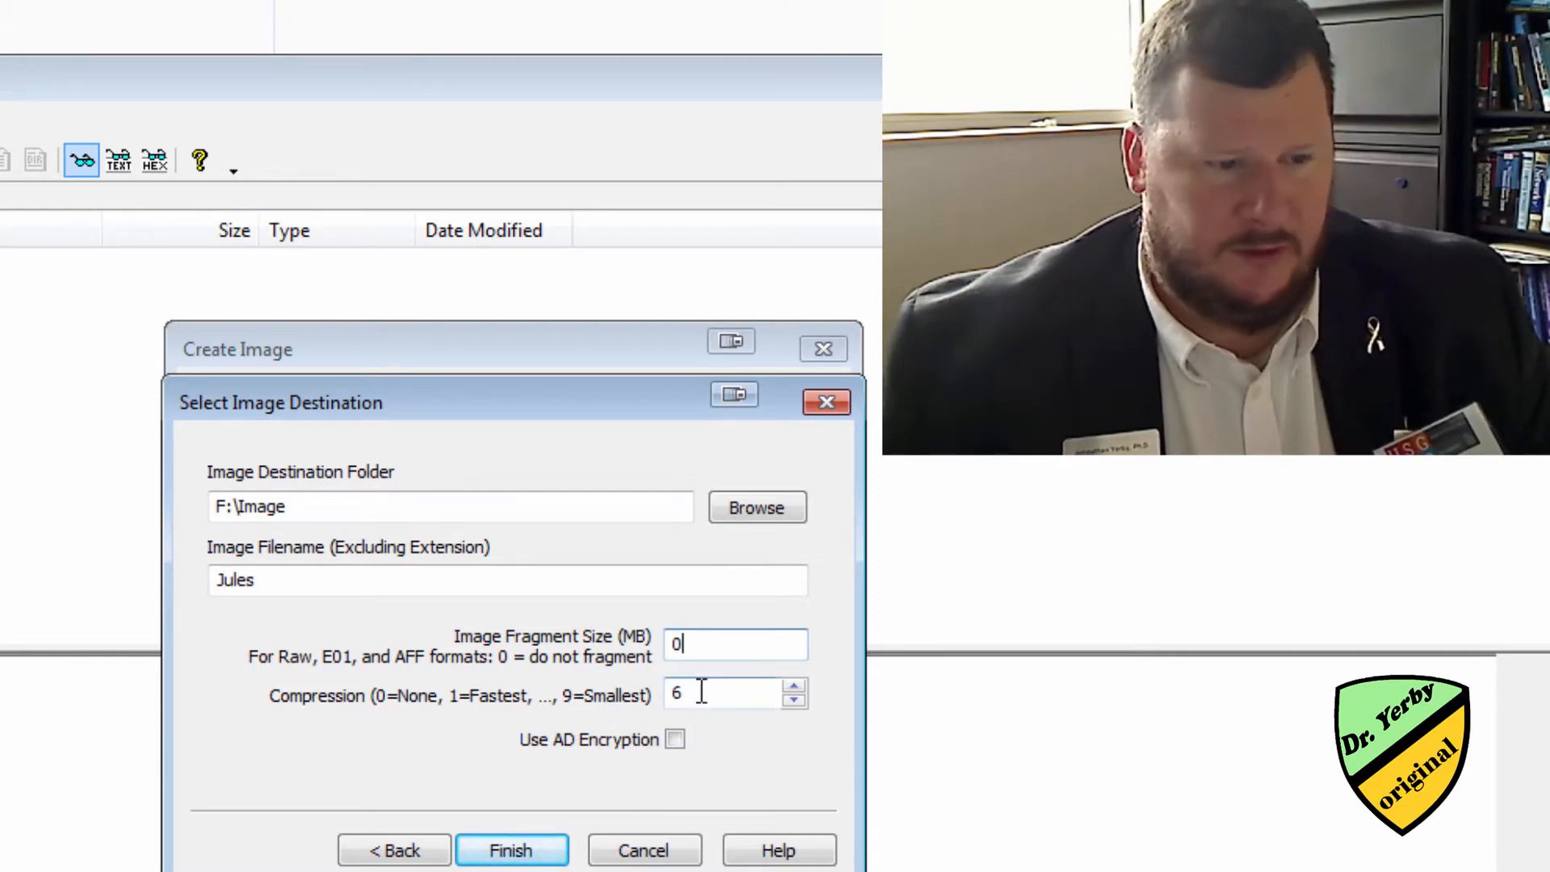
pyautogui.click(510, 852)
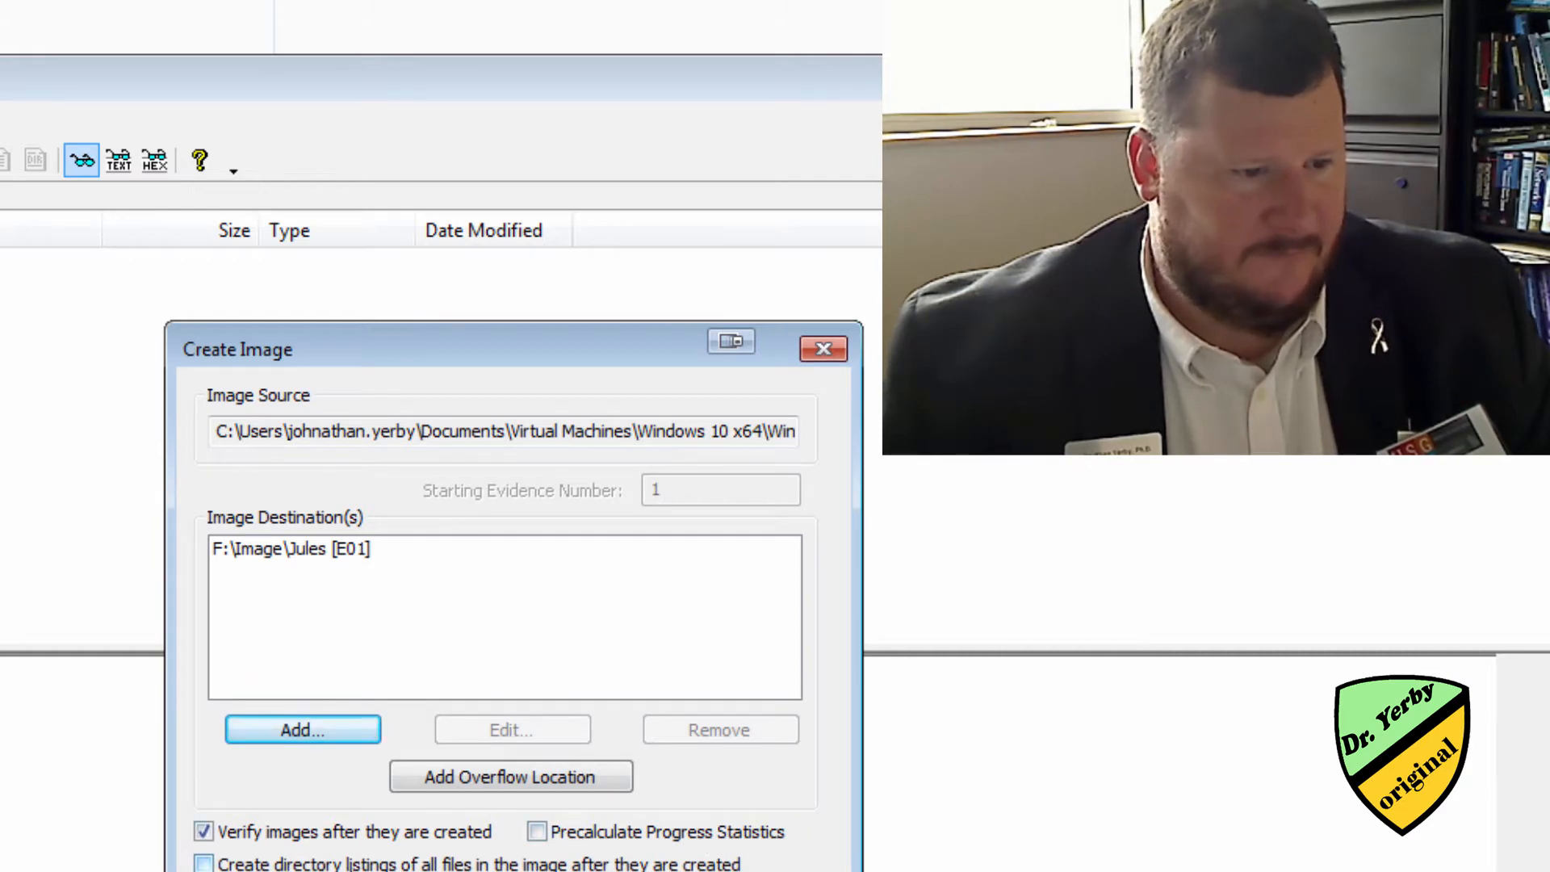
# Step: Start creating the Jules image and follow the acquisition progress
pyautogui.click(450, 871)
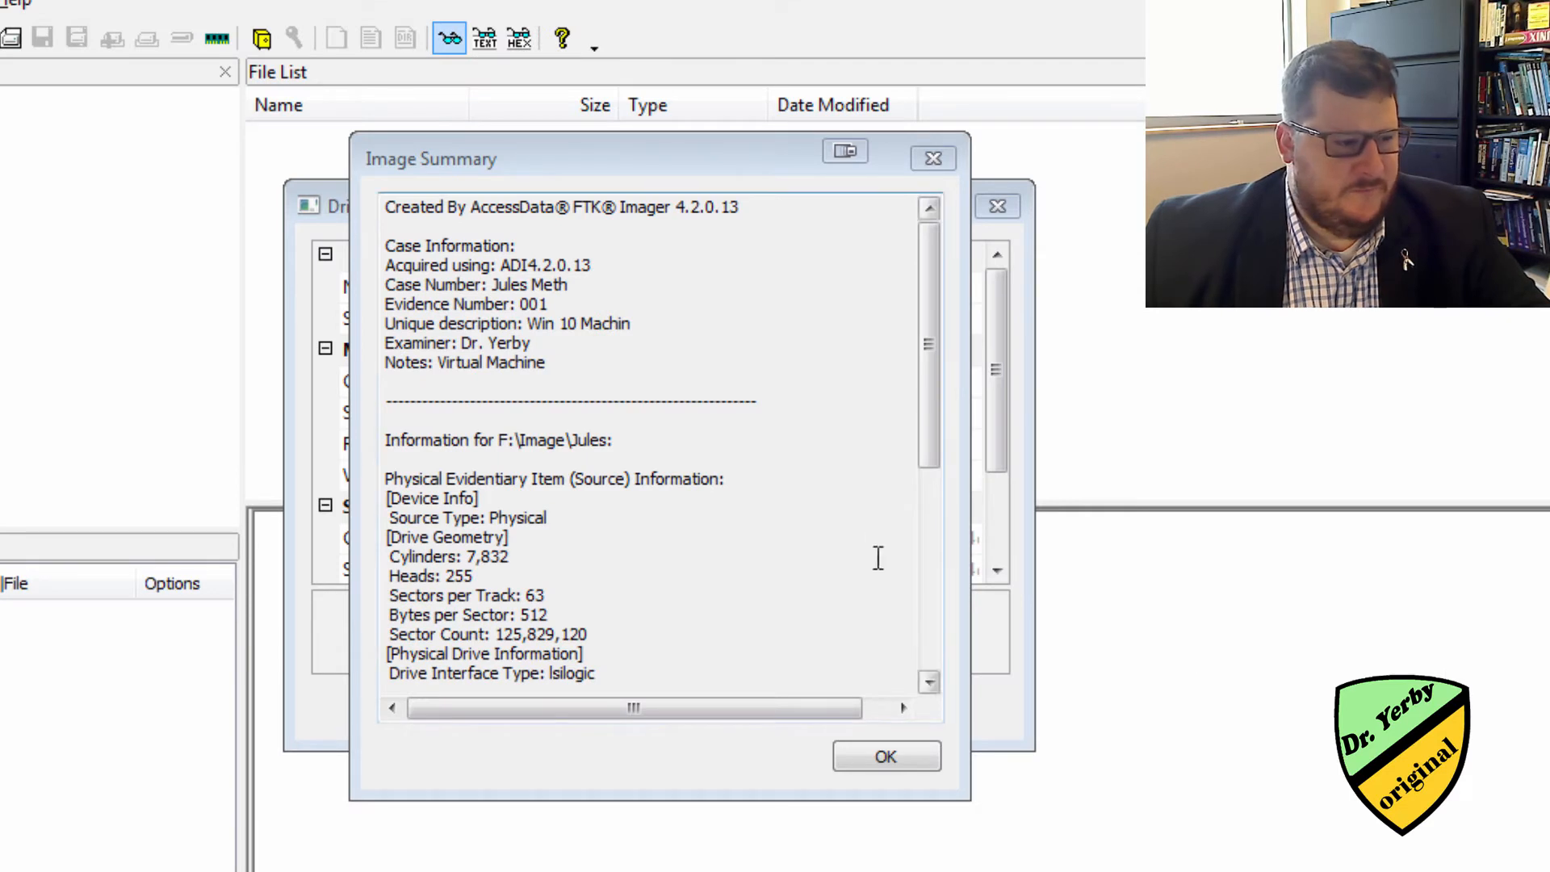
pyautogui.moveTo(928, 356); pyautogui.dragTo(916, 560)
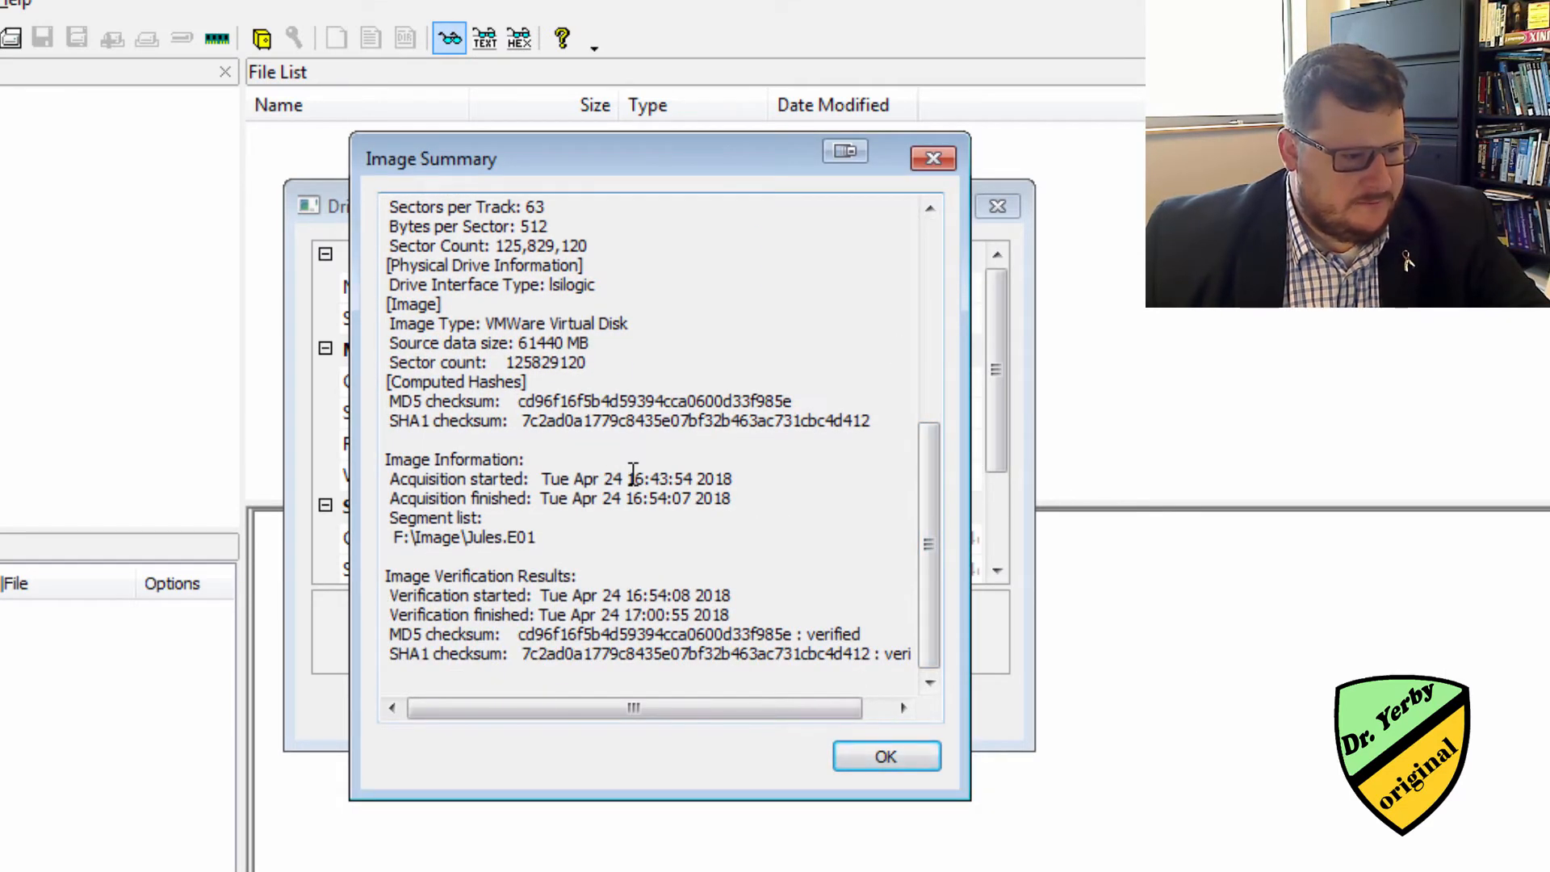
pyautogui.moveTo(632, 475); pyautogui.dragTo(667, 498)
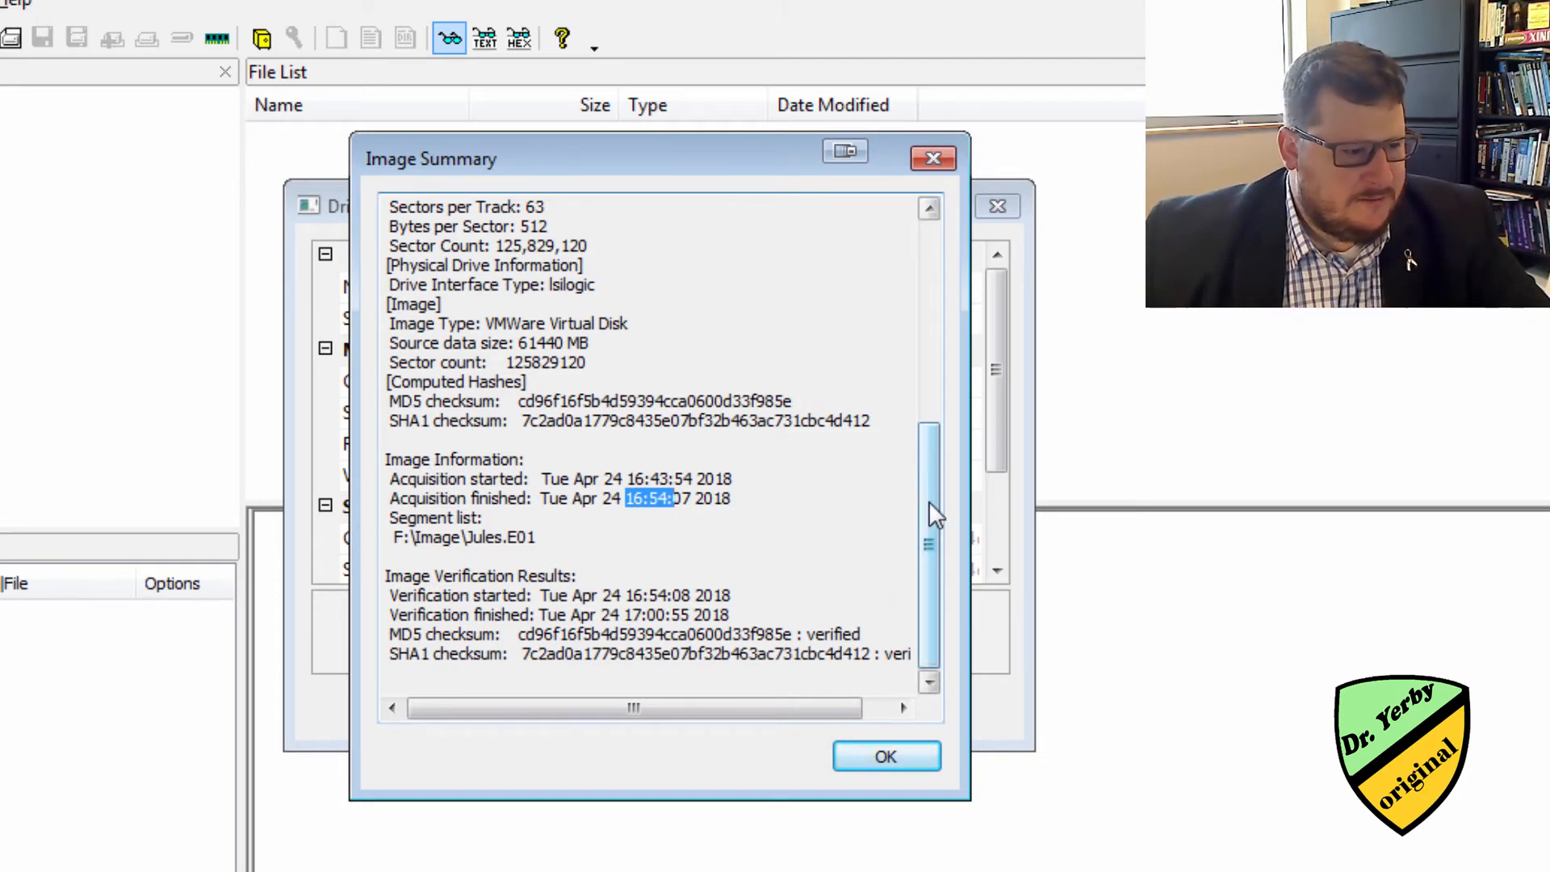
# Step: Review the Image Summary's MD5 hash, VMWare Virtual Disk type, drive geometry and case information
pyautogui.doubleClick(649, 400)
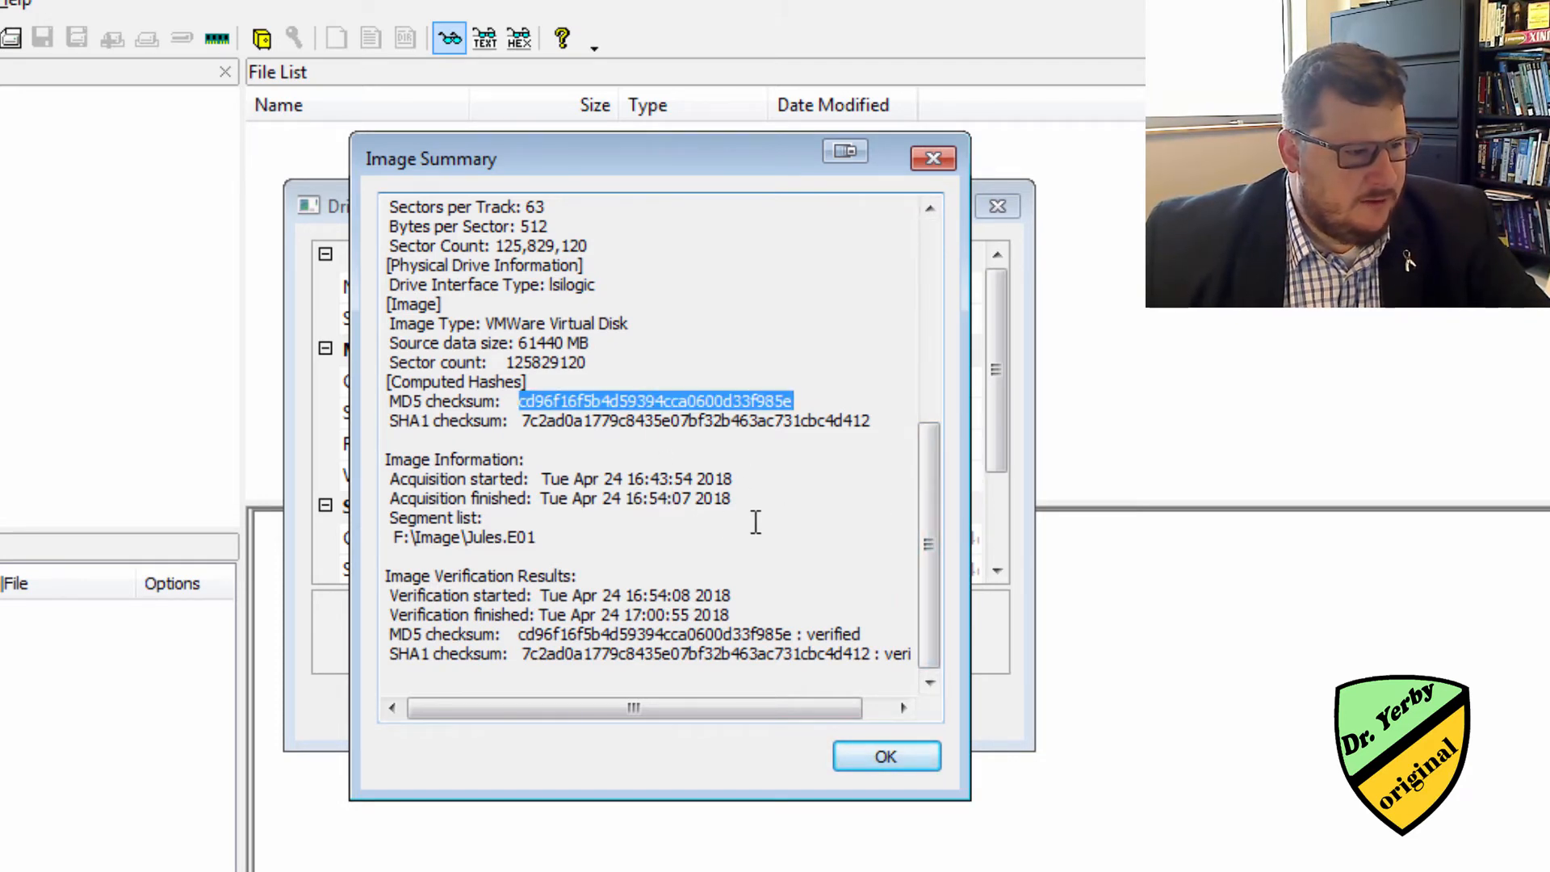
pyautogui.doubleClick(554, 329)
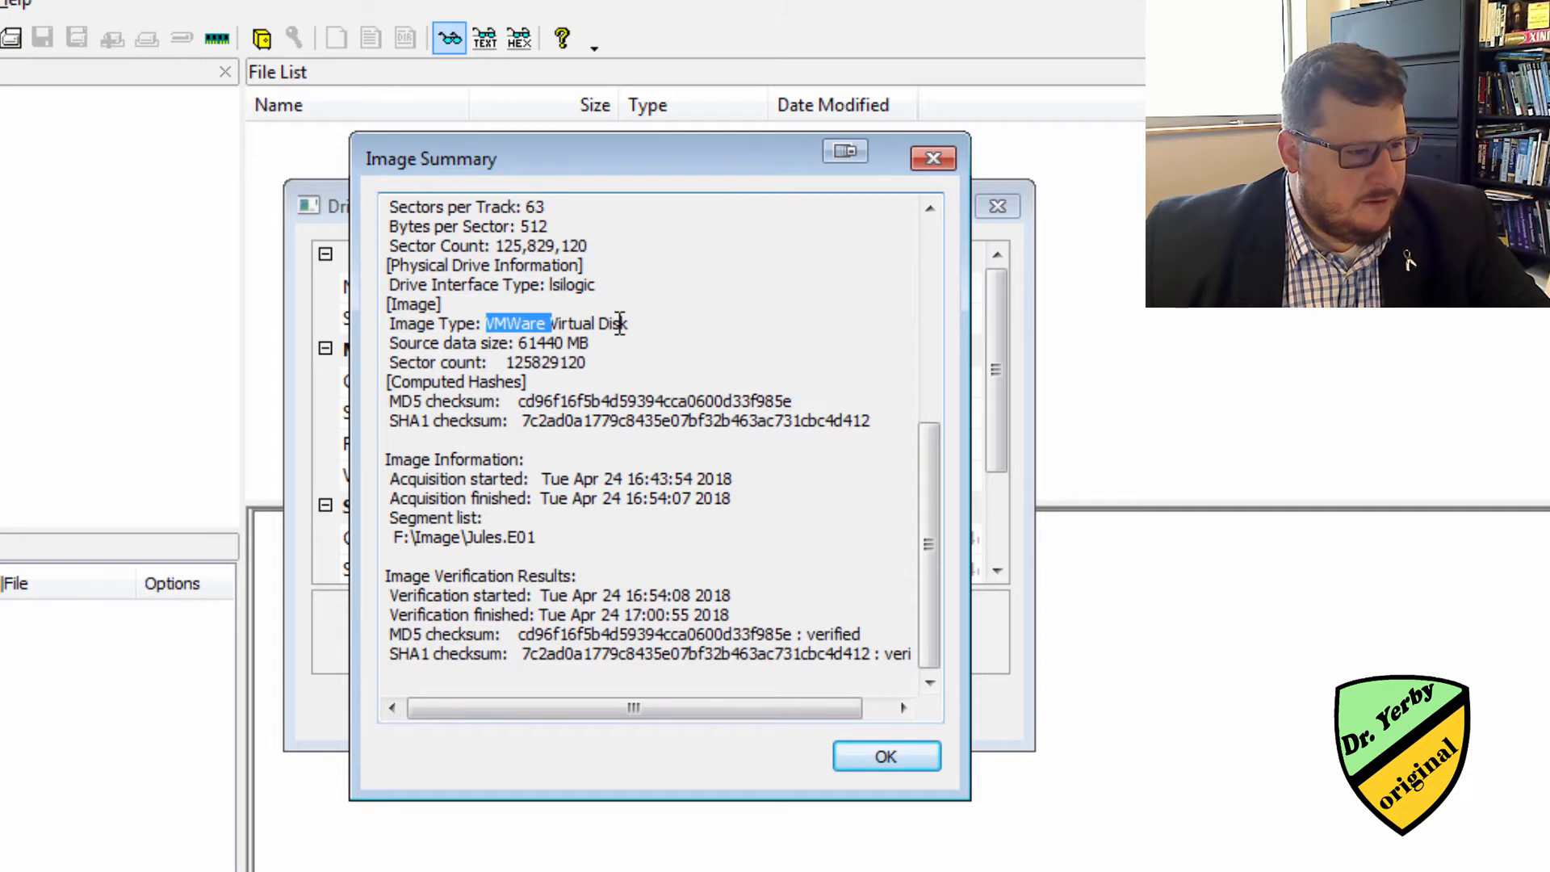
pyautogui.moveTo(631, 323); pyautogui.dragTo(506, 323)
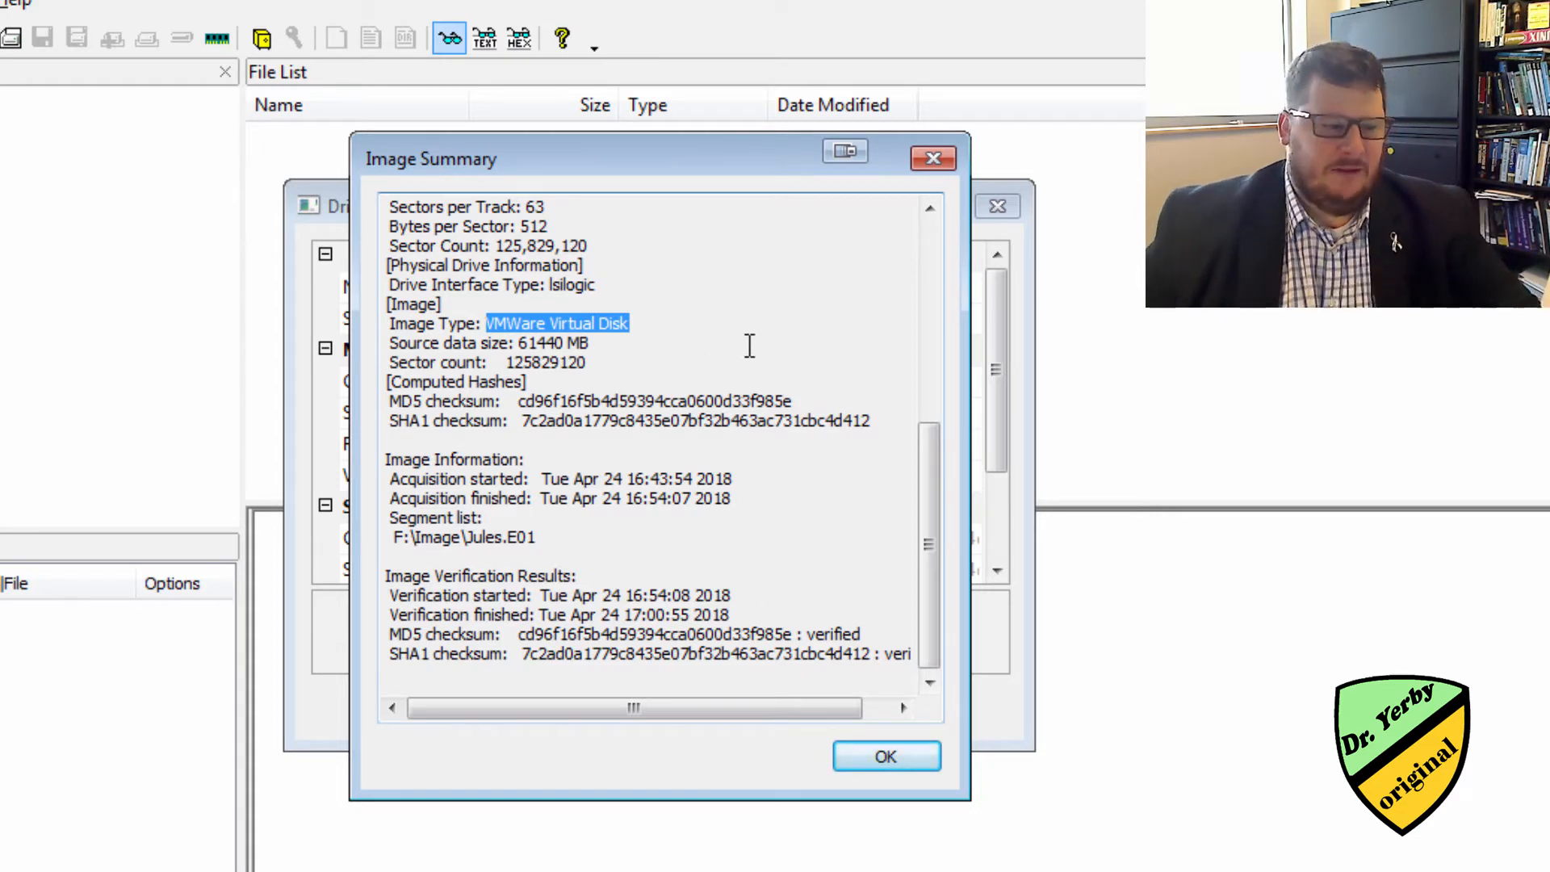
pyautogui.click(655, 630)
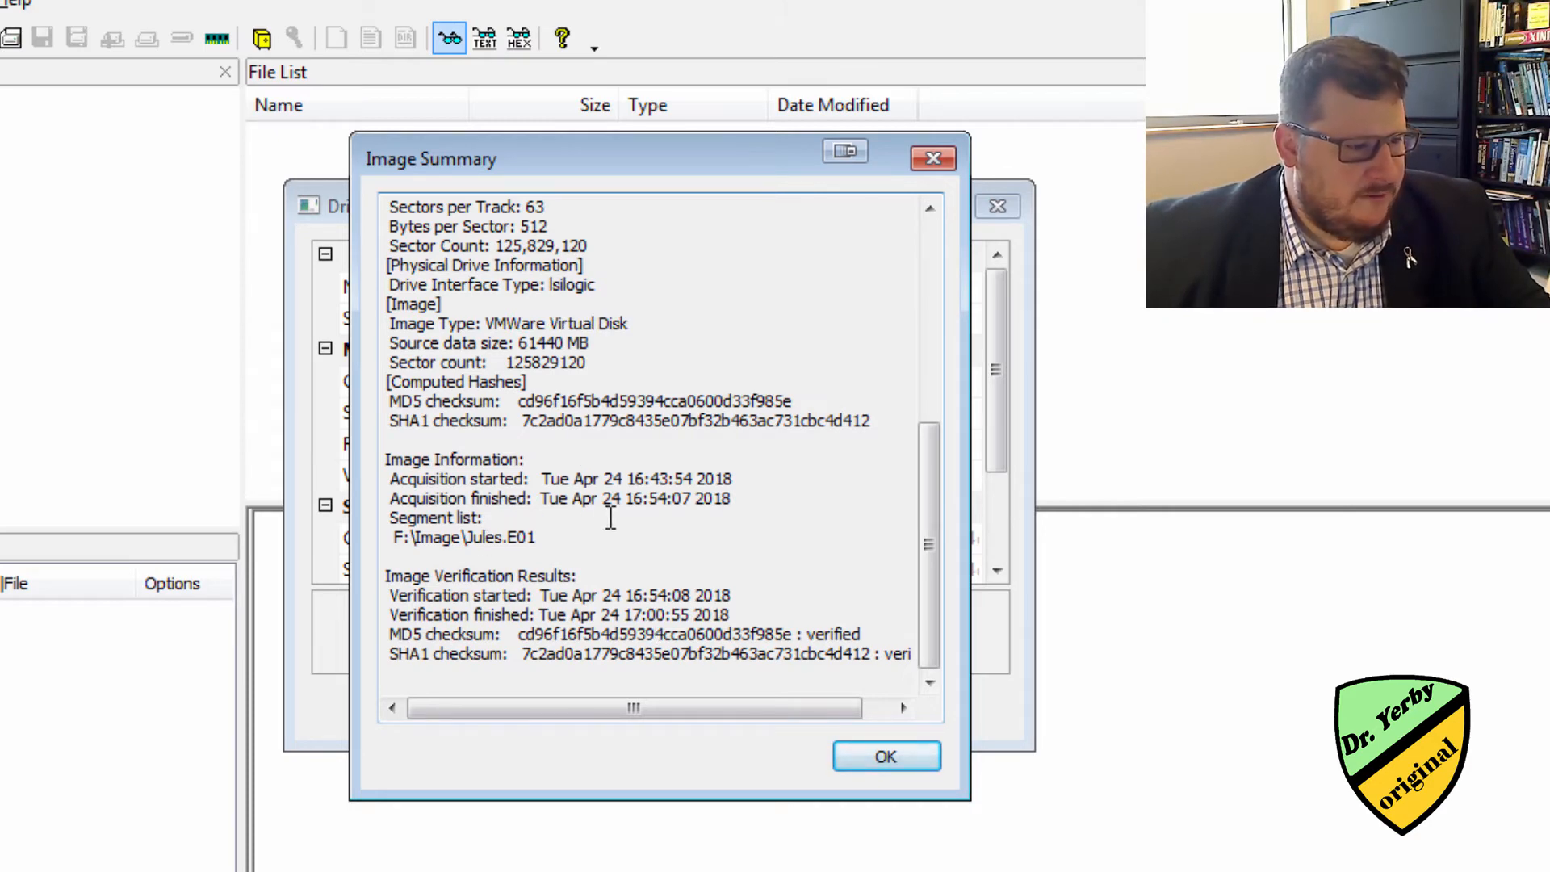
pyautogui.scroll(3, 611, 516)
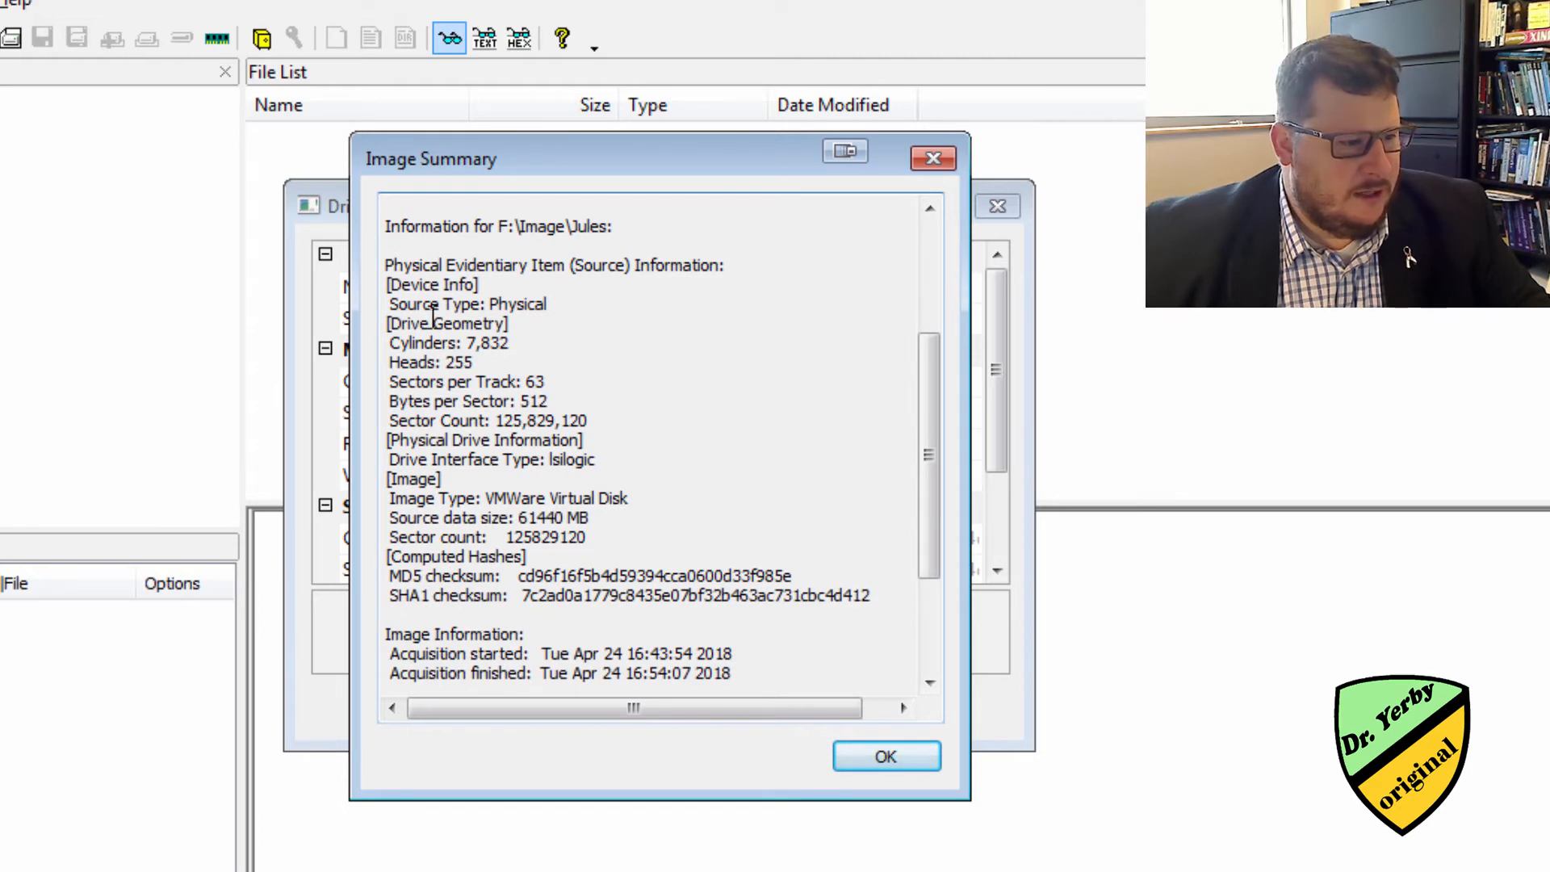
pyautogui.moveTo(401, 342); pyautogui.dragTo(575, 416)
pyautogui.click(571, 411)
pyautogui.scroll(4, 572, 409)
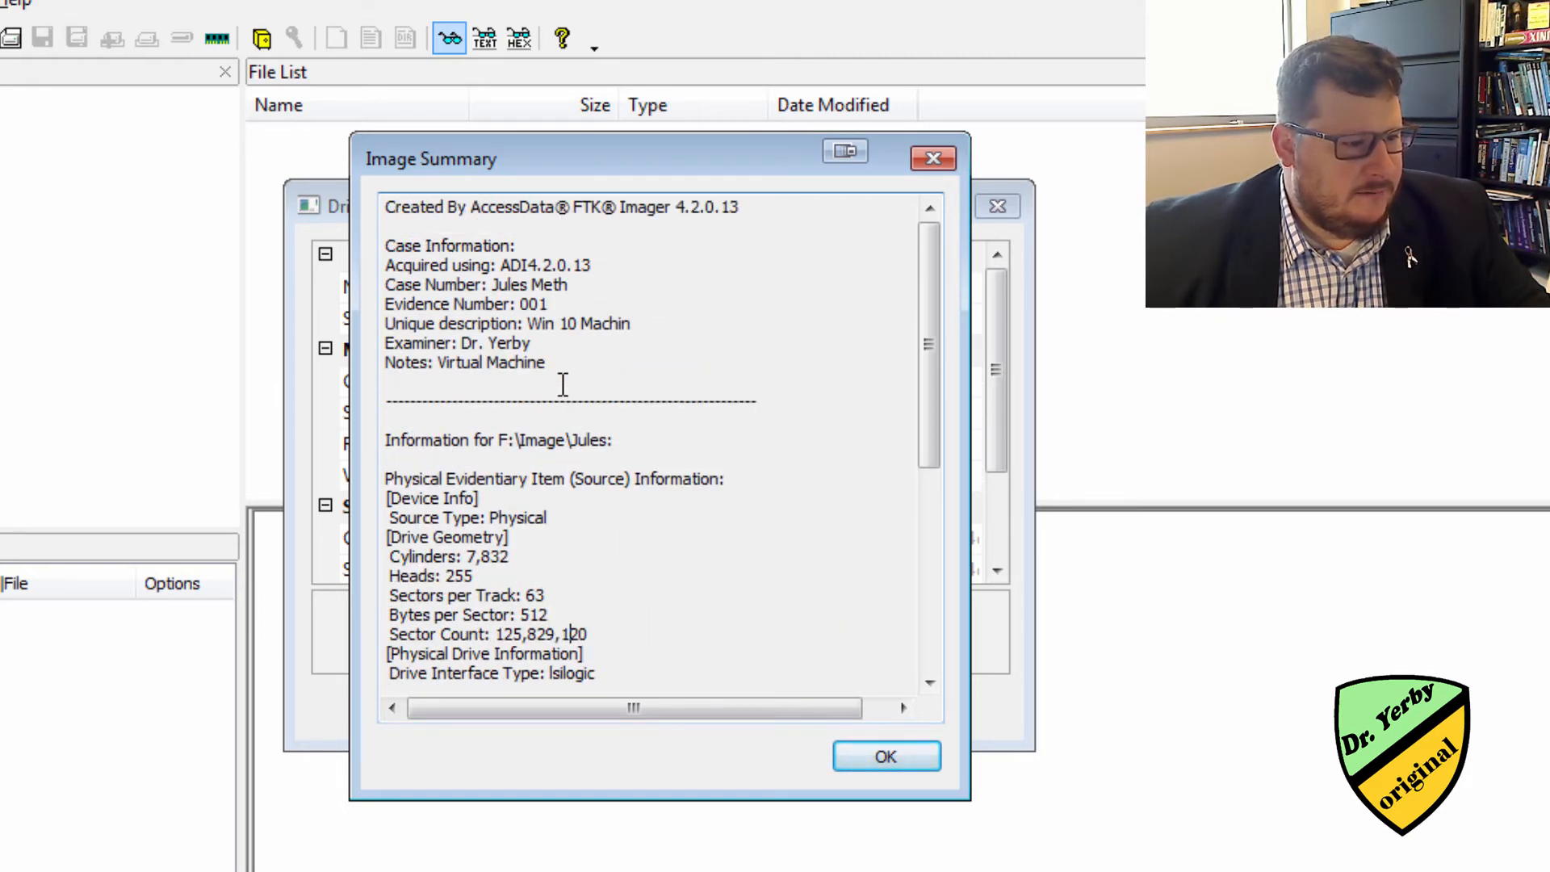
pyautogui.moveTo(544, 370); pyautogui.dragTo(384, 252)
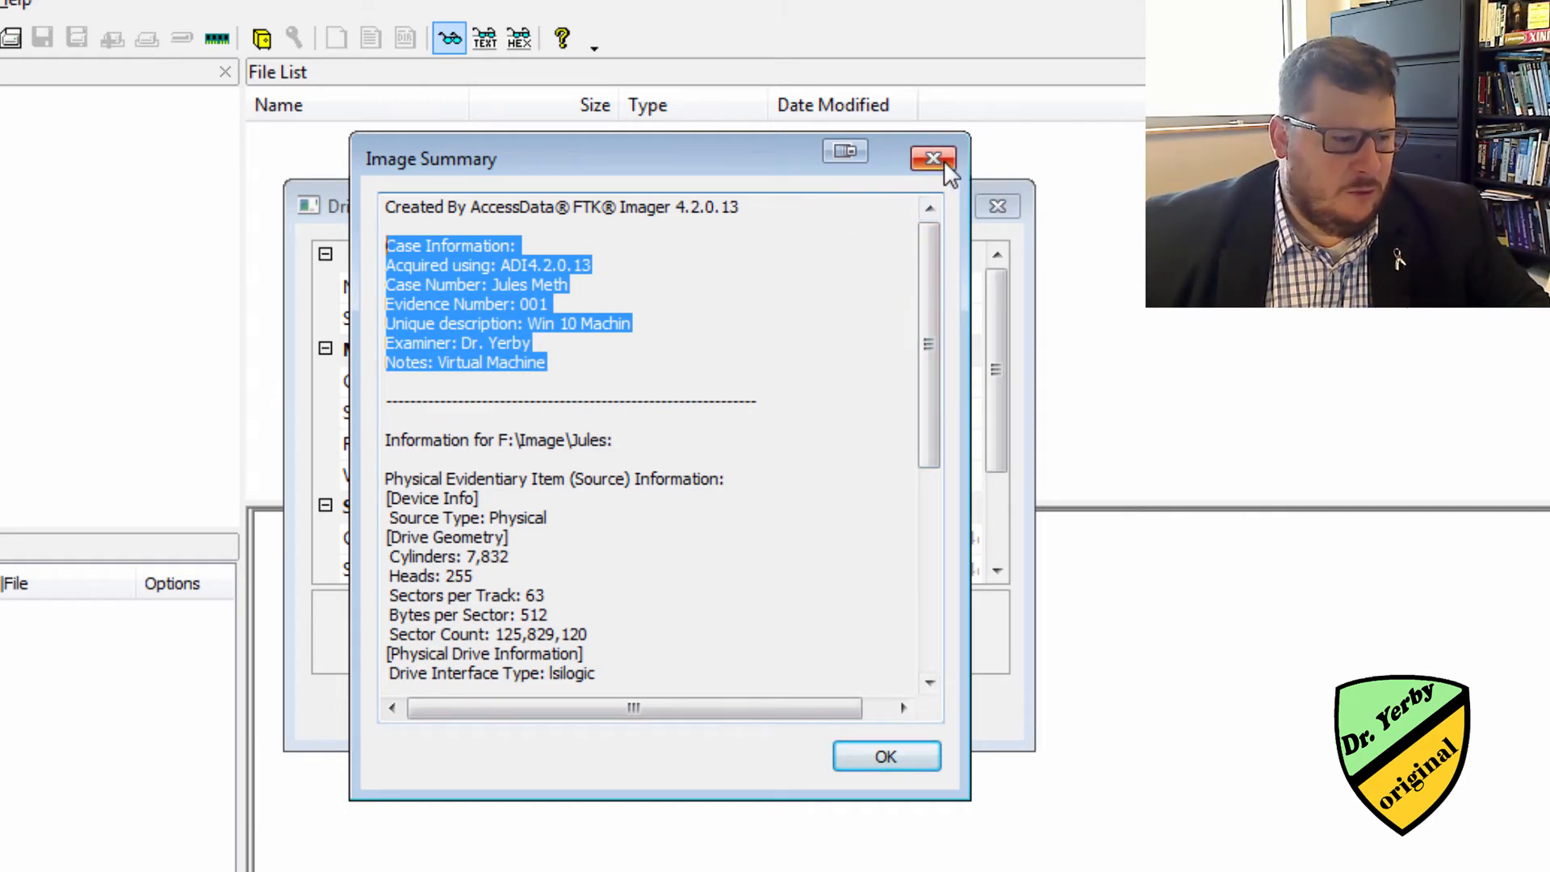
# Step: Close the Image Summary, the finished progress window and the matching verification results
pyautogui.click(876, 760)
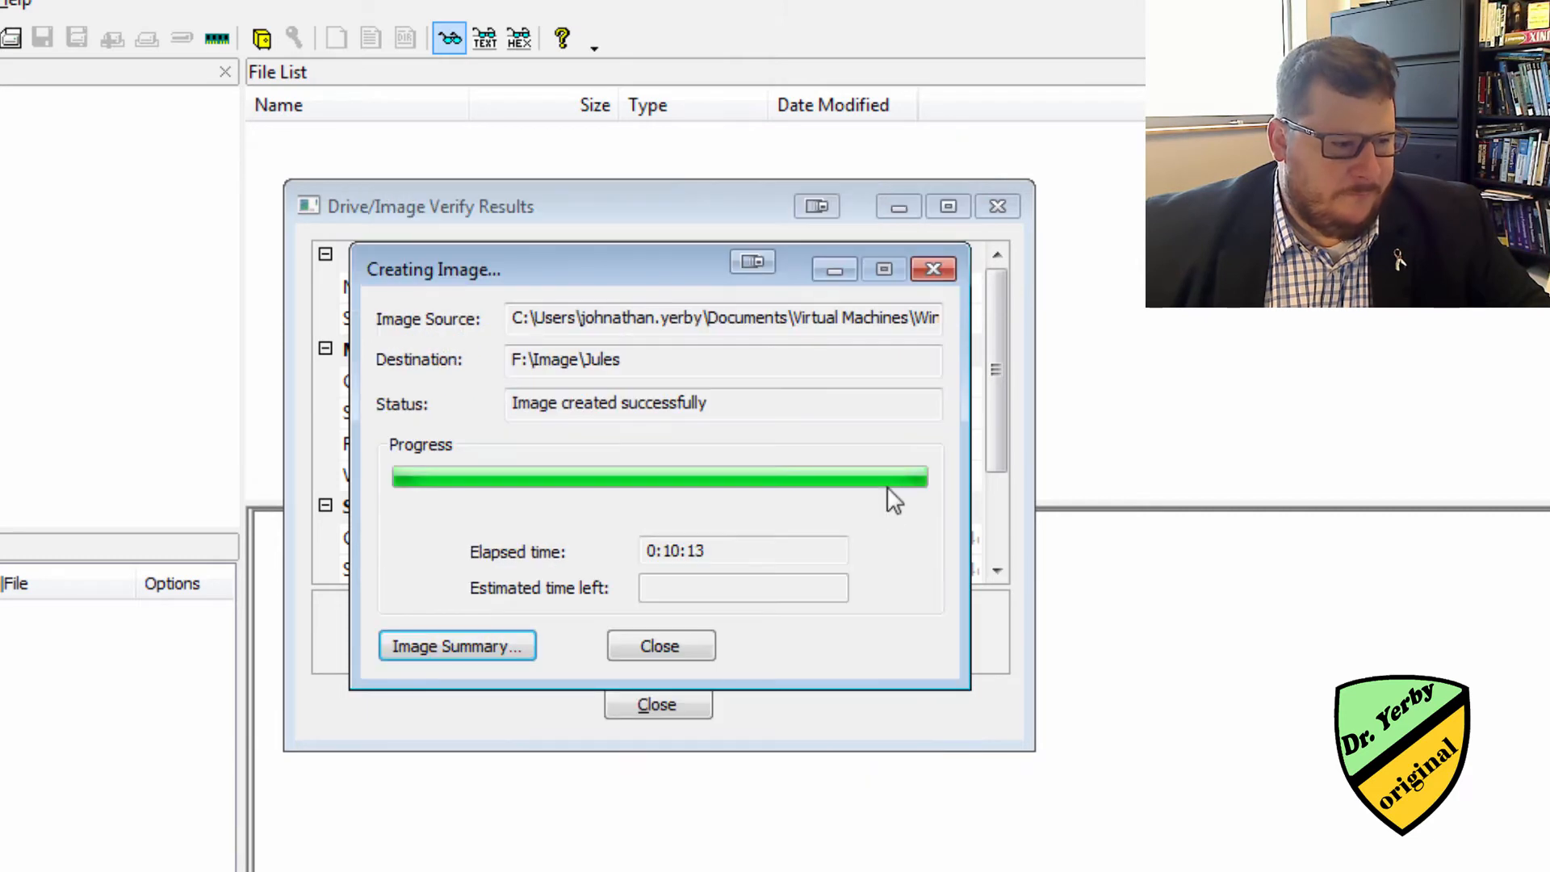
pyautogui.click(691, 646)
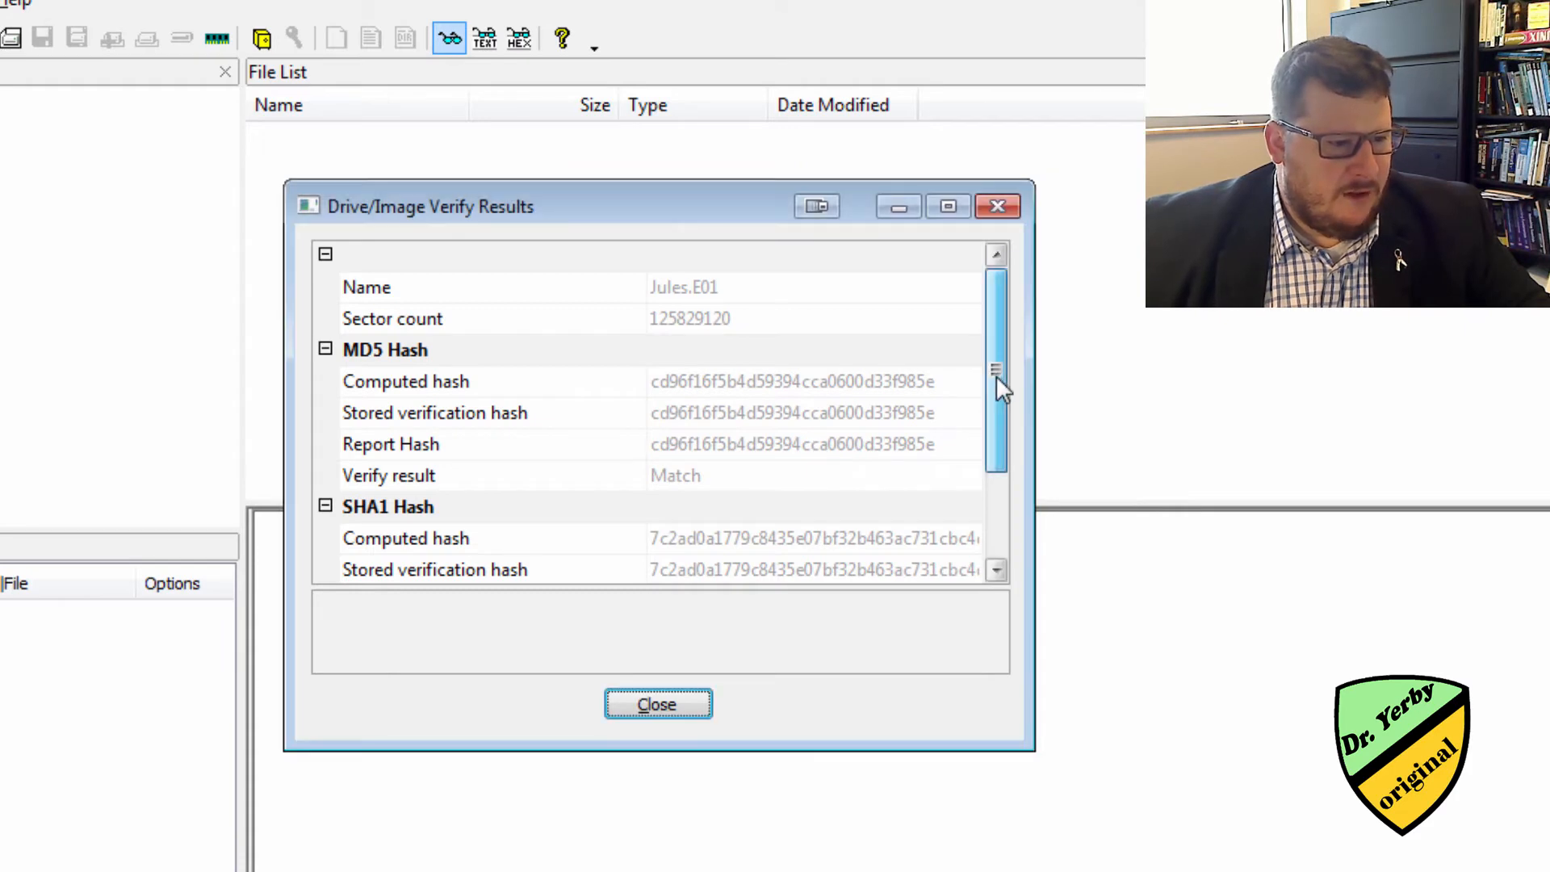
pyautogui.moveTo(996, 375); pyautogui.dragTo(992, 283)
pyautogui.click(691, 699)
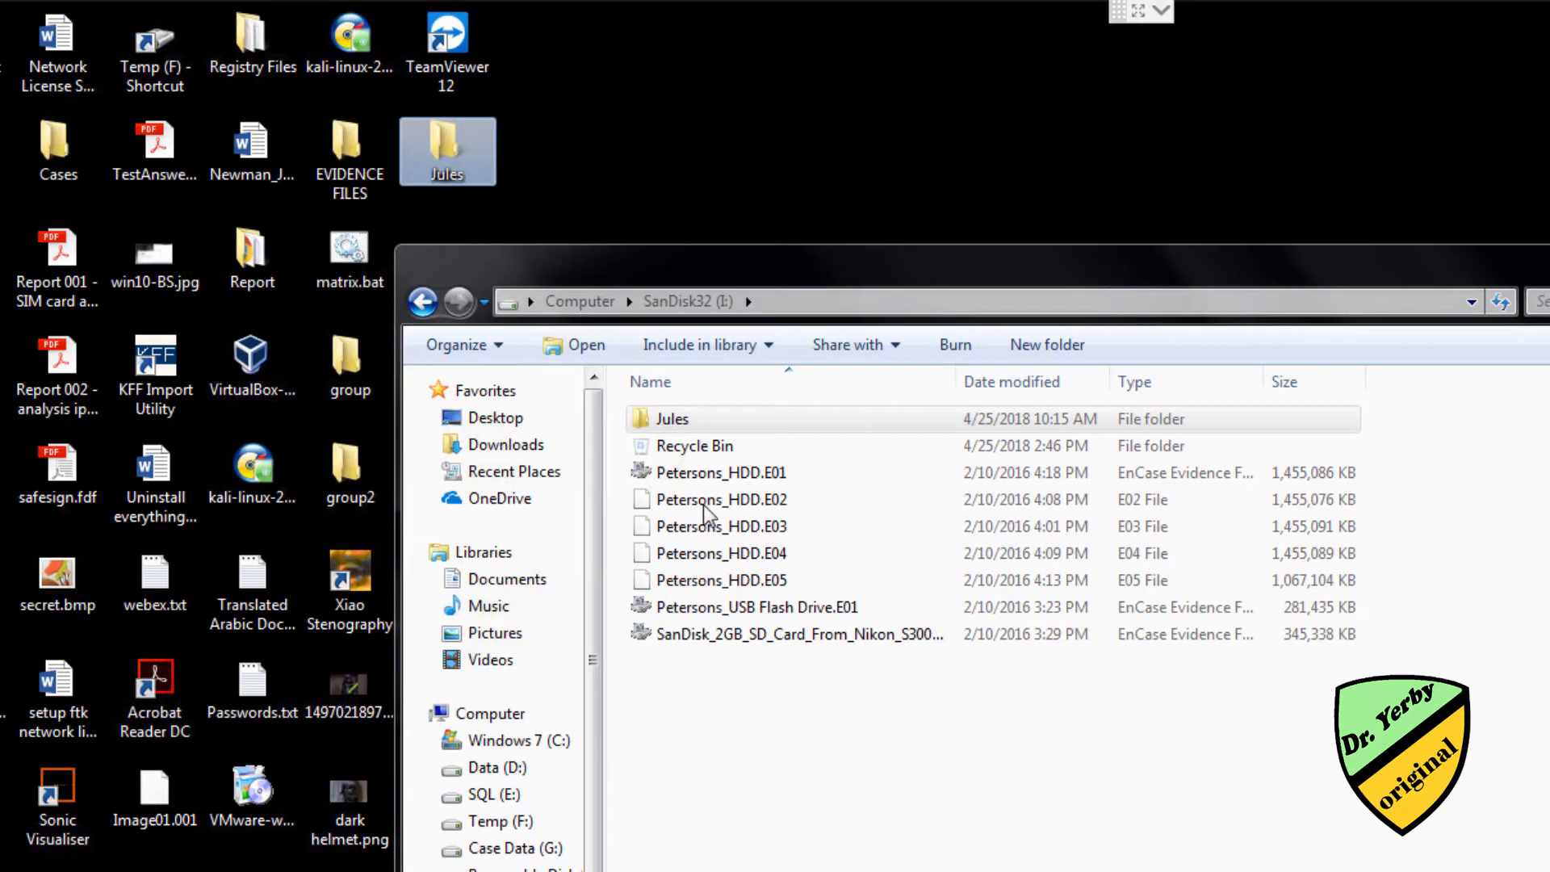
# Step: Open the Jules folder holding Jules.E01 and run FTK 6.3 as administrator
pyautogui.doubleClick(677, 420)
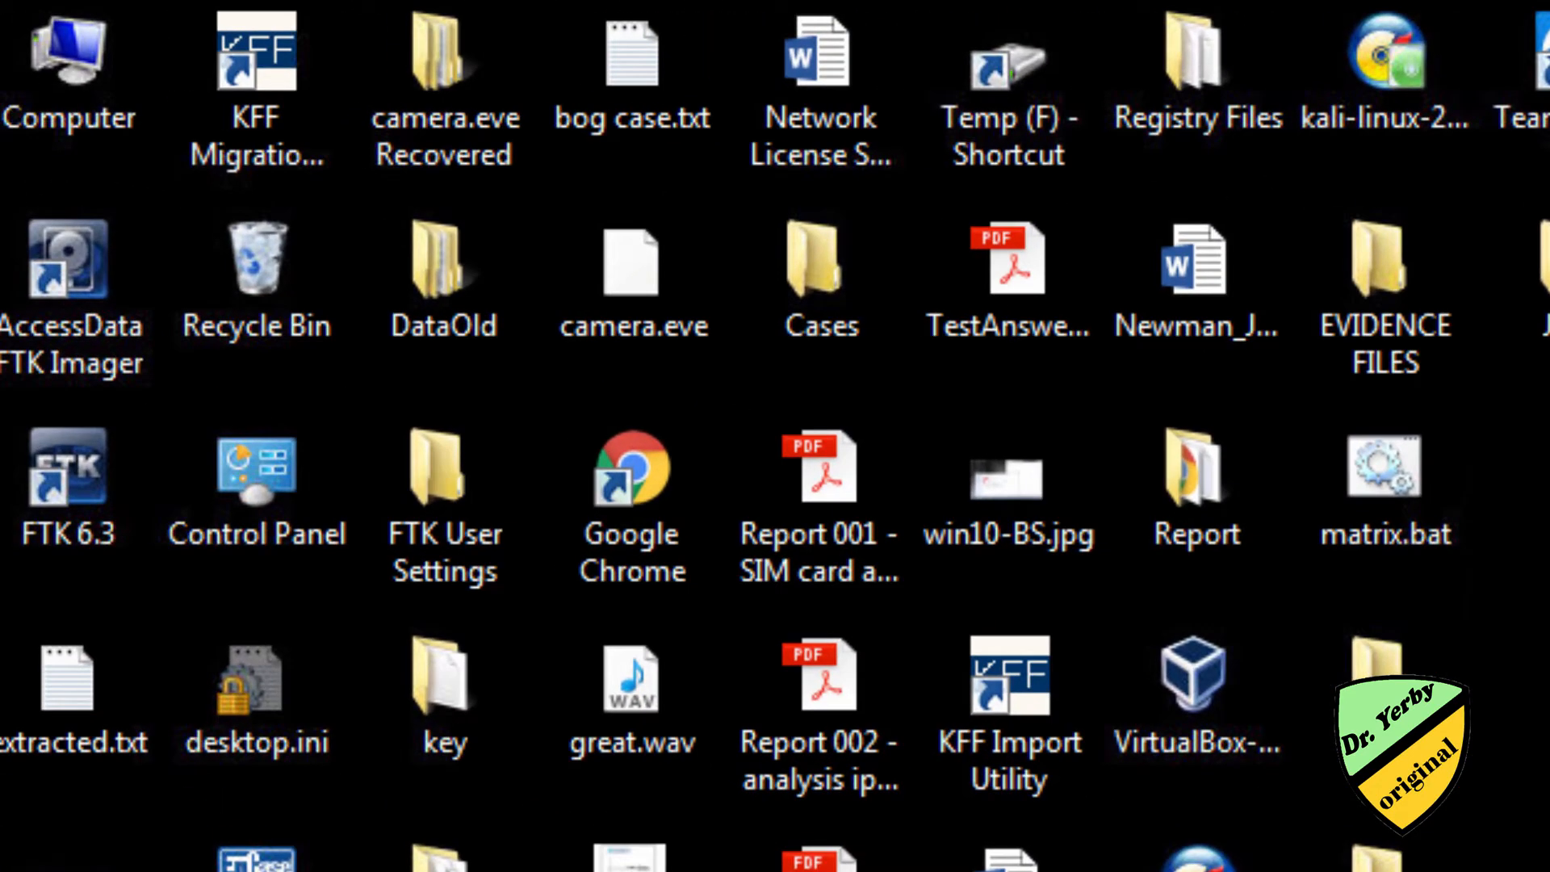
pyautogui.rightClick(57, 500)
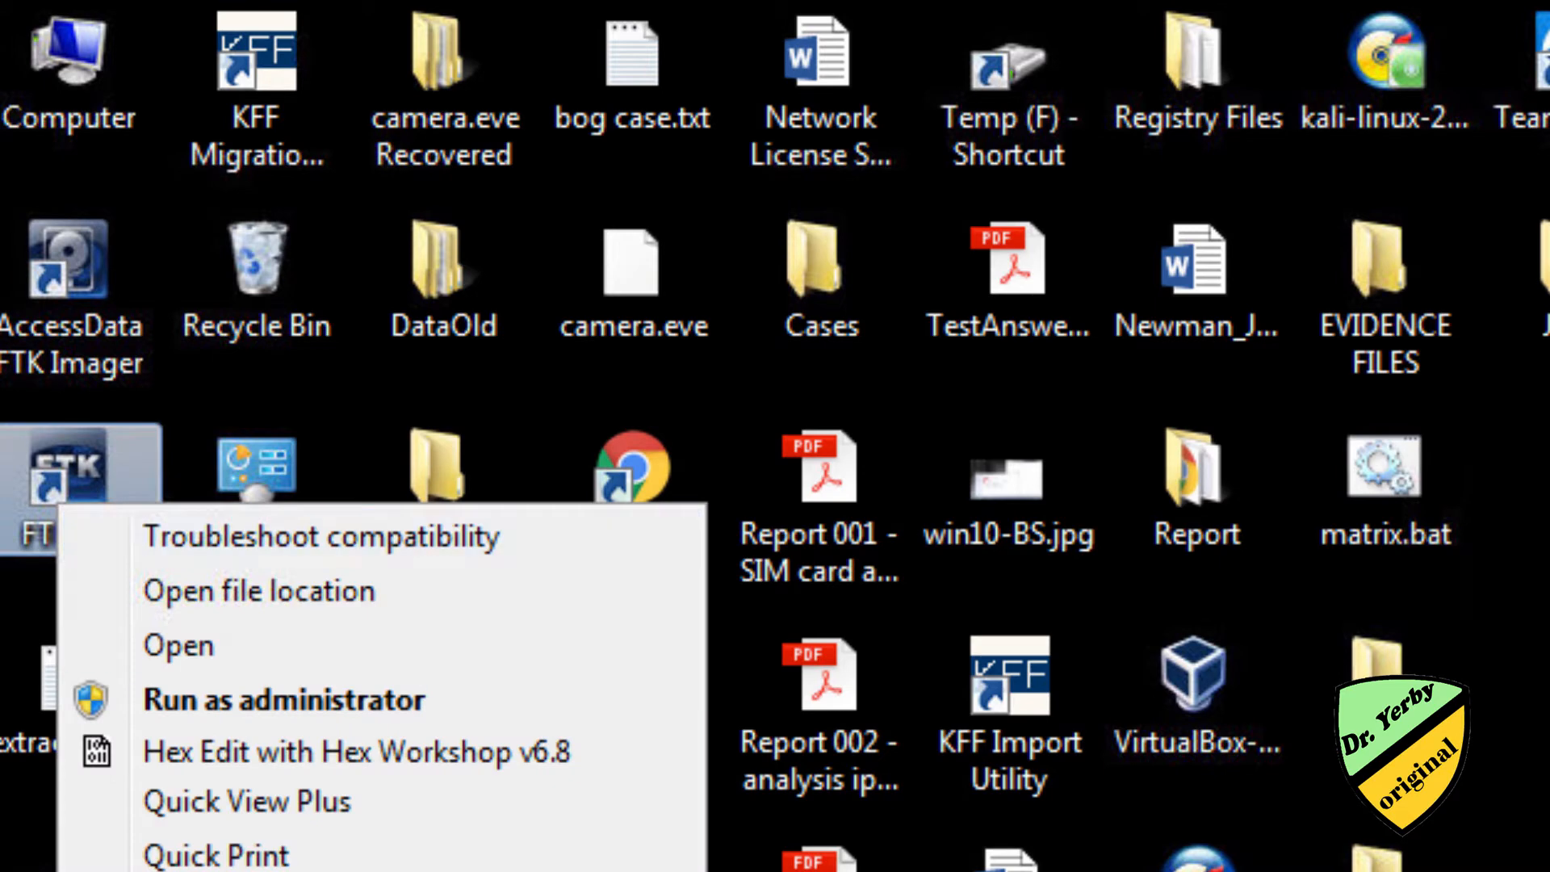
pyautogui.click(334, 709)
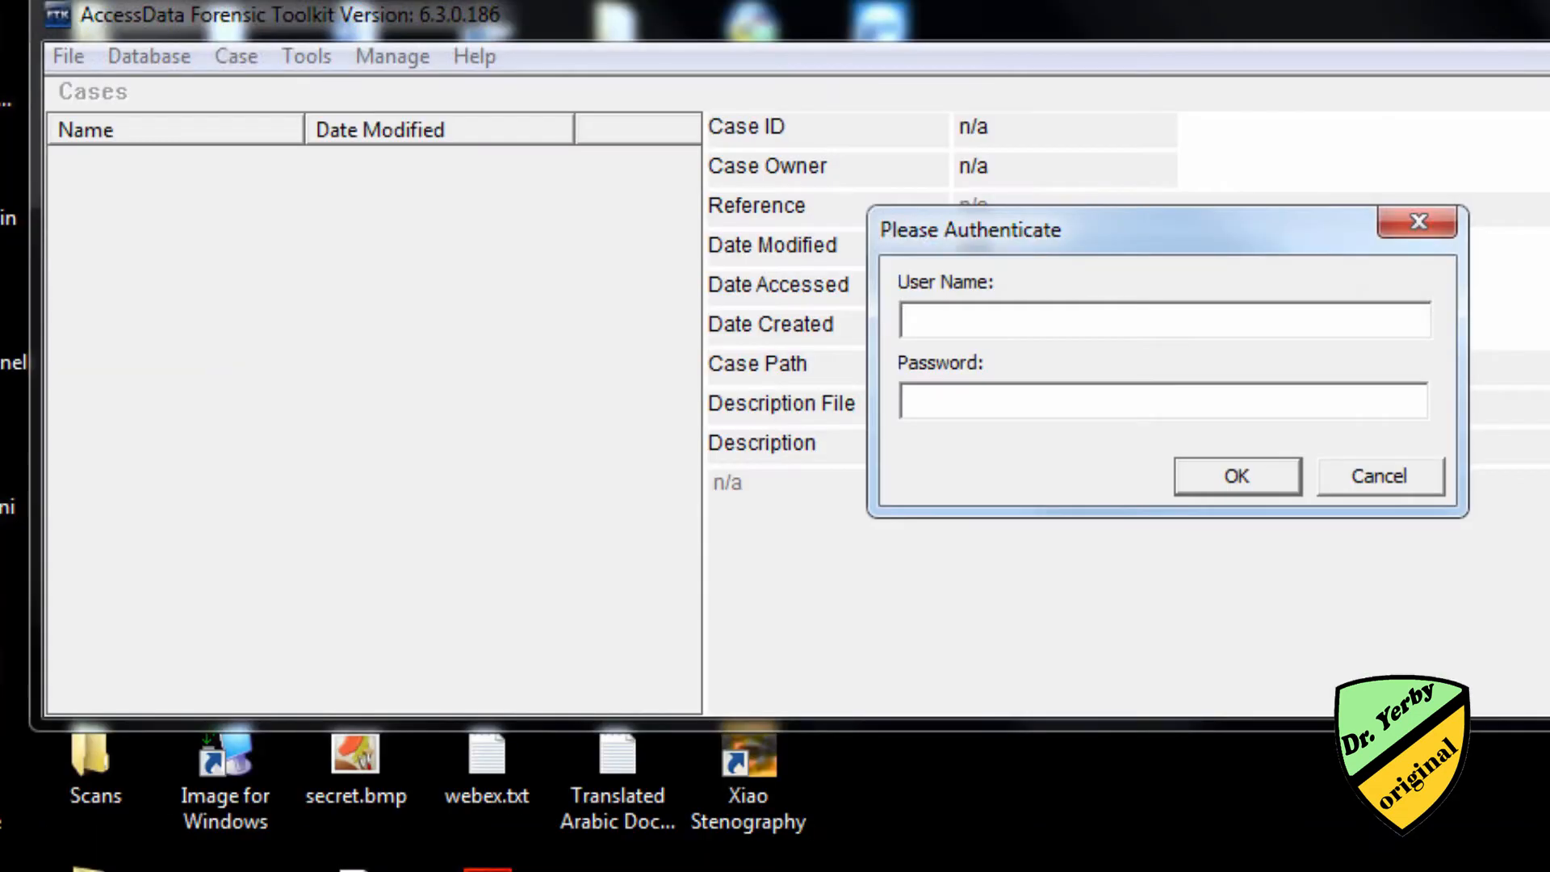
# Step: Log in with the database password and start a new case named 'Jules Win 10'
pyautogui.write('dmi')
pyautogui.write('******')
pyautogui.press('Return')
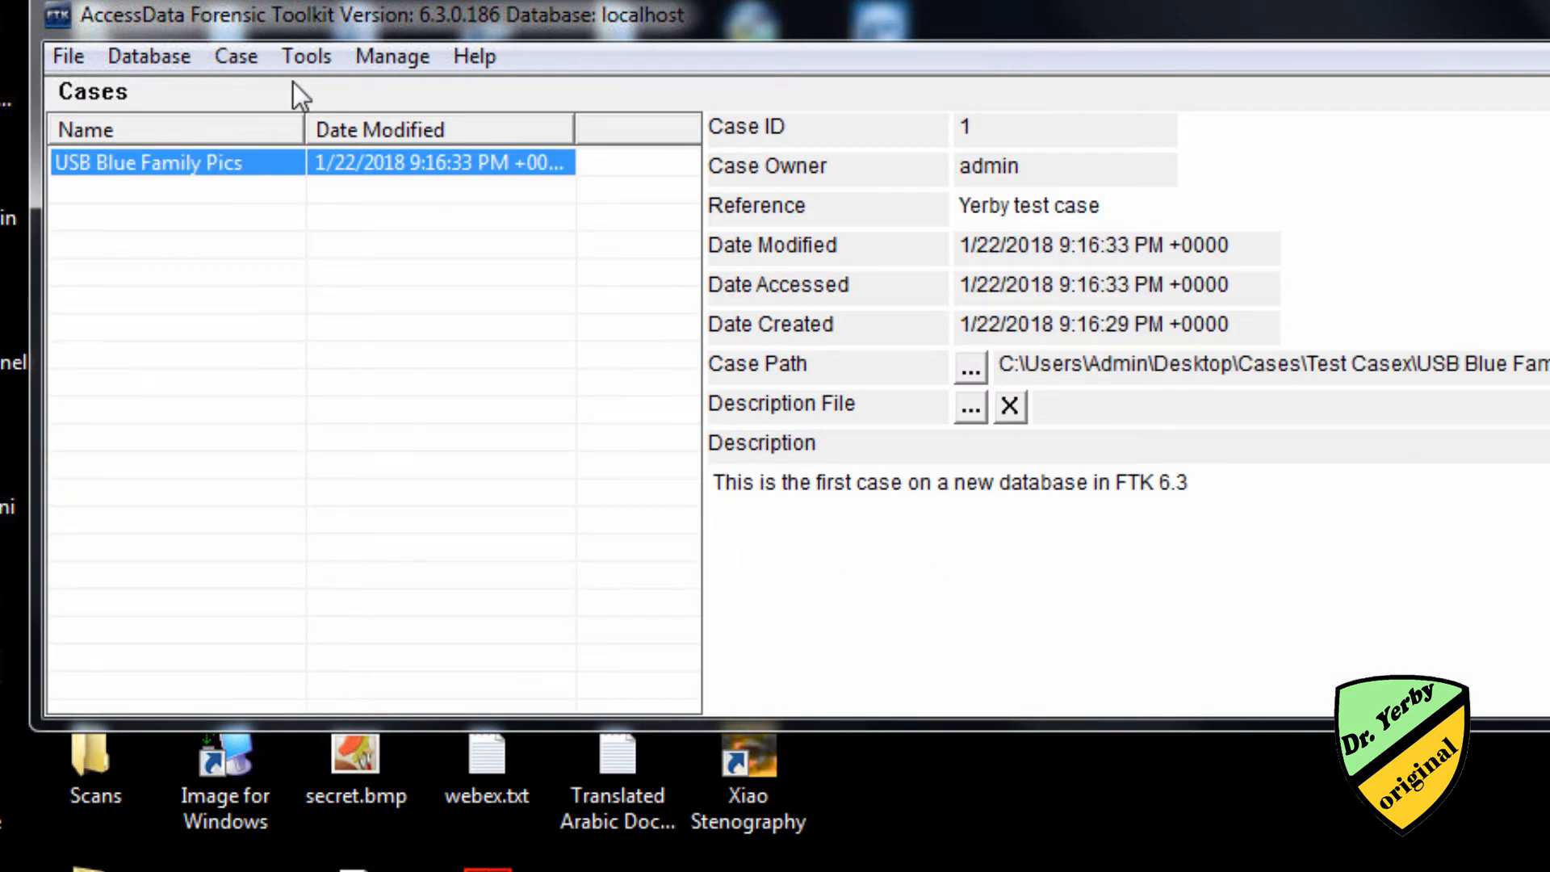
pyautogui.click(244, 61)
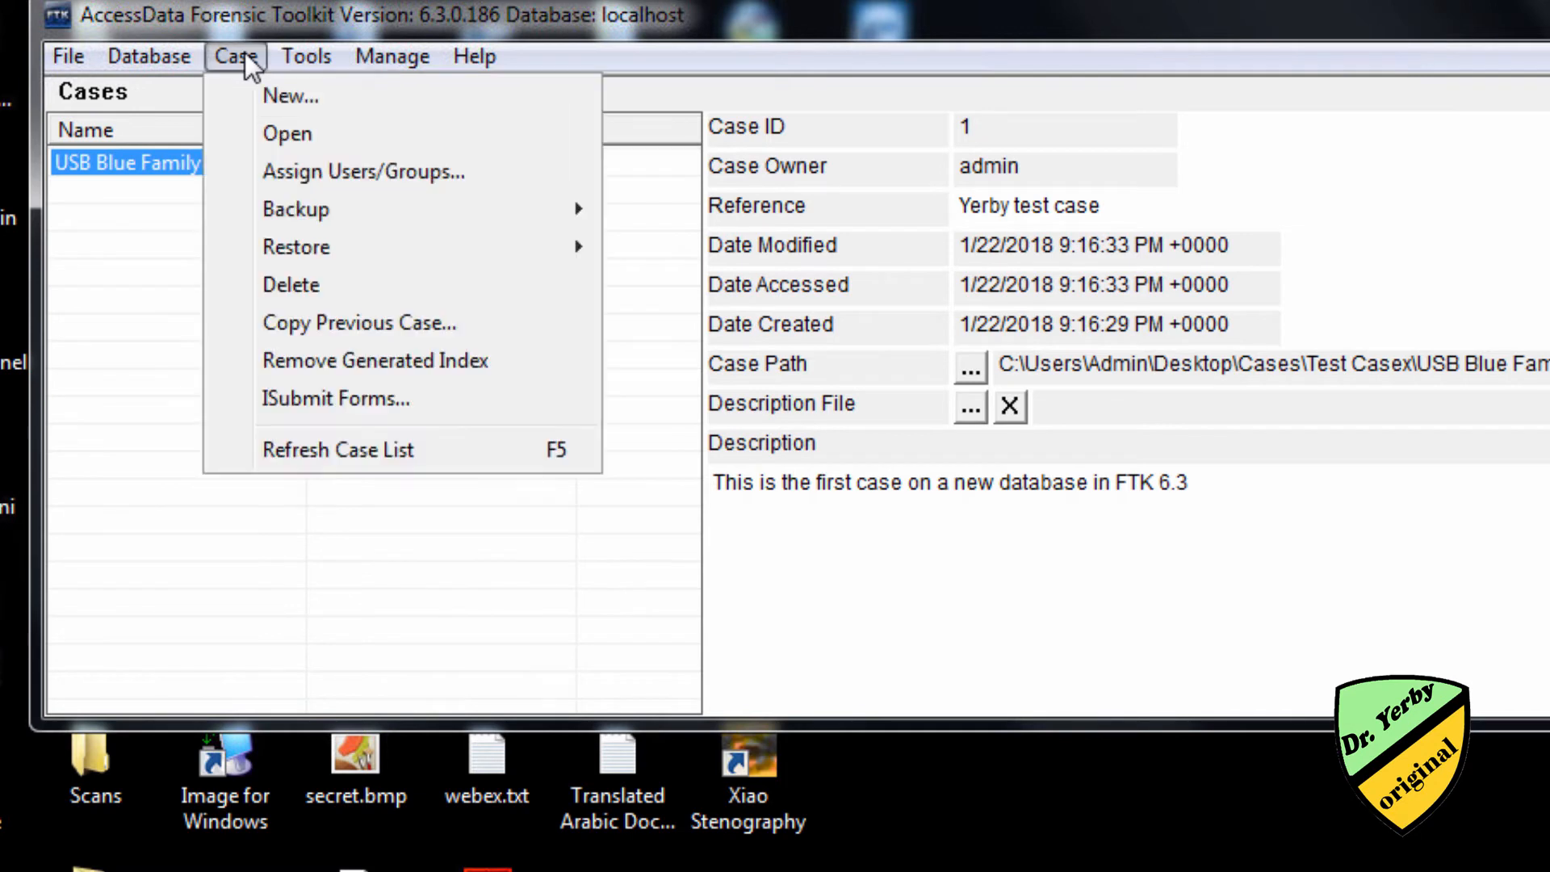
pyautogui.click(298, 105)
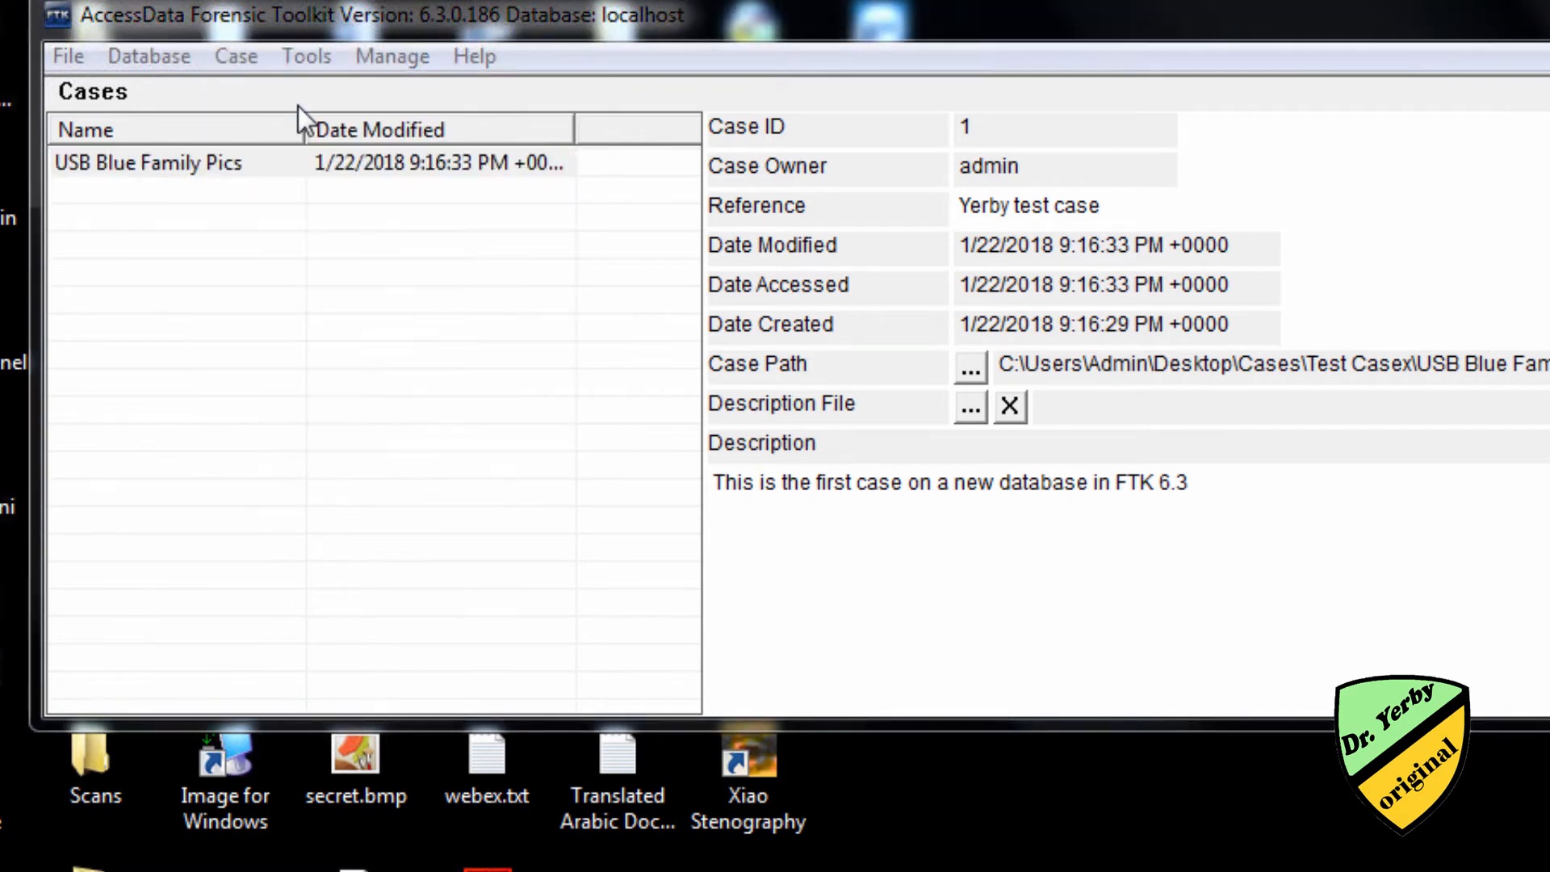
pyautogui.write('Jules')
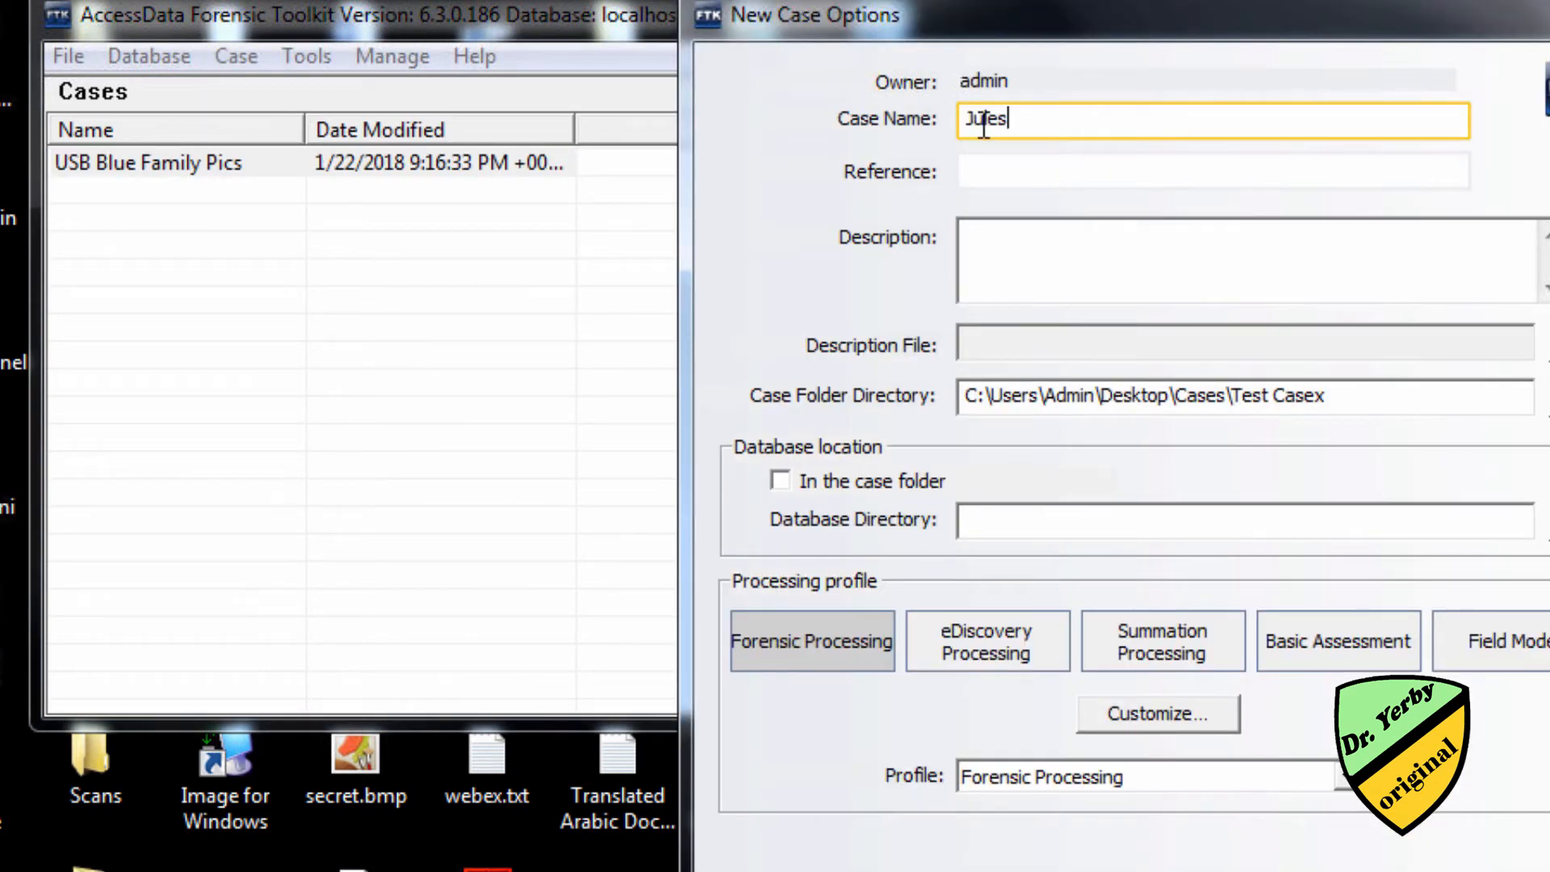
pyautogui.write(' Win 10')
pyautogui.press('Tab')
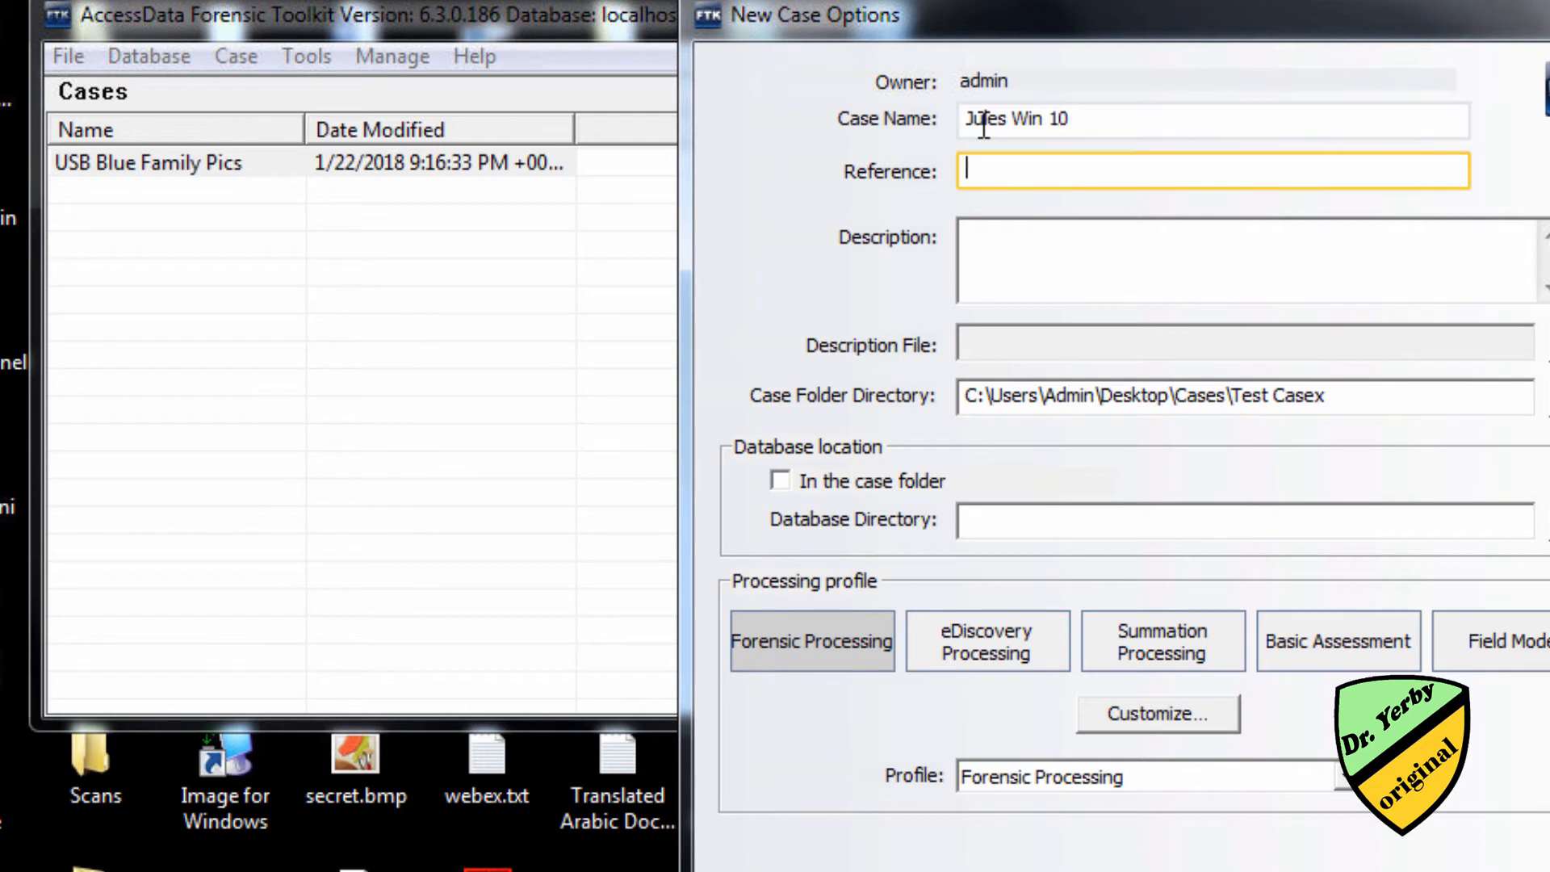
pyautogui.write('Jules W case =')
pyautogui.write(' W')
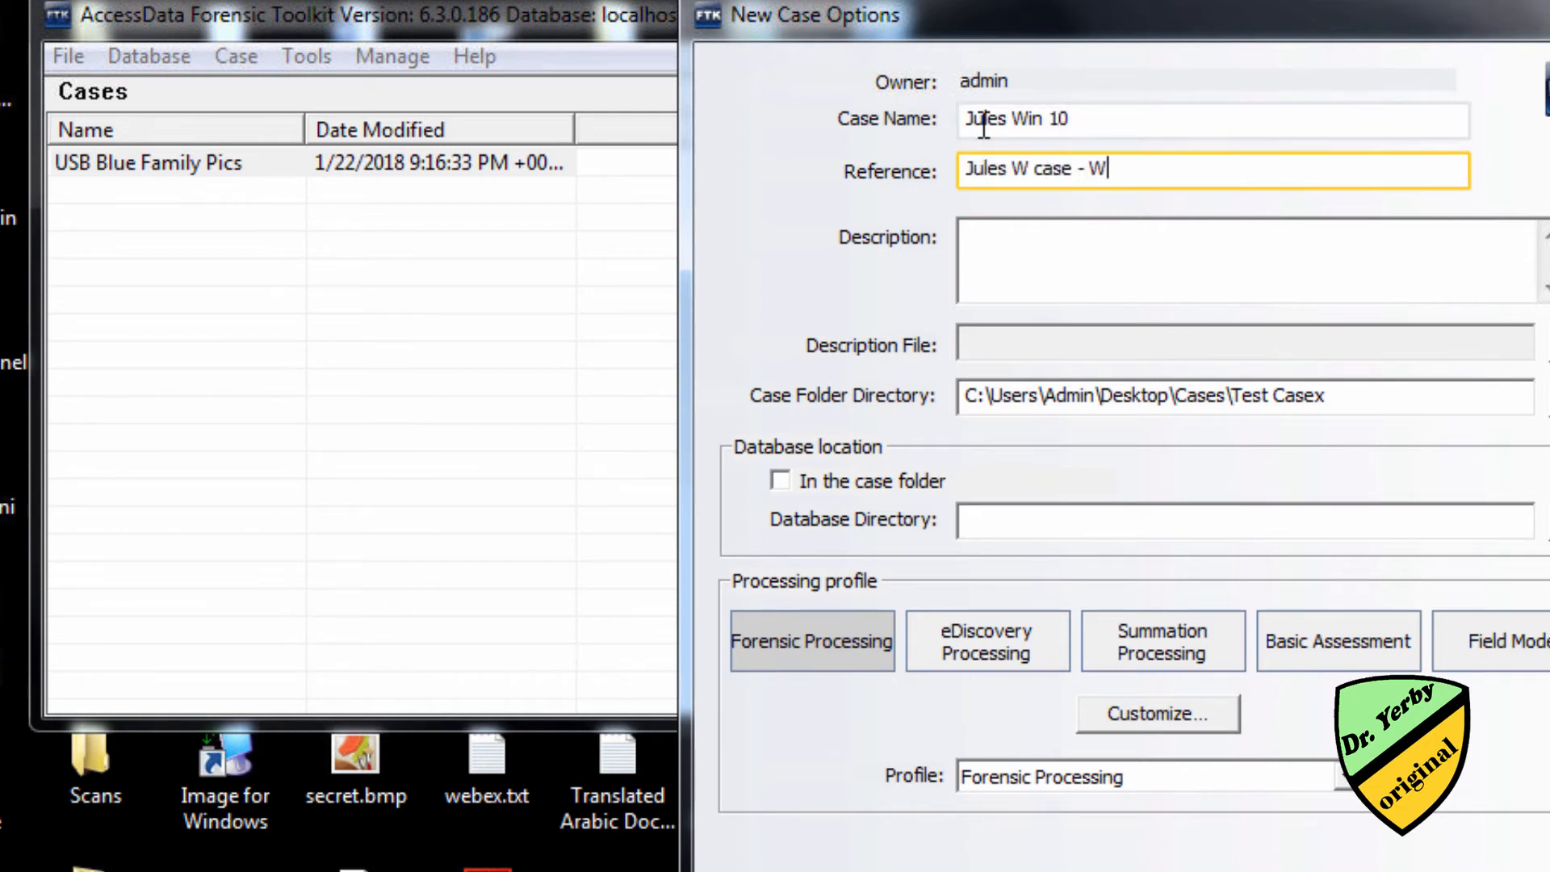
pyautogui.write('indows 10 VM')
pyautogui.press('Tab')
pyautogui.write('This is the b')
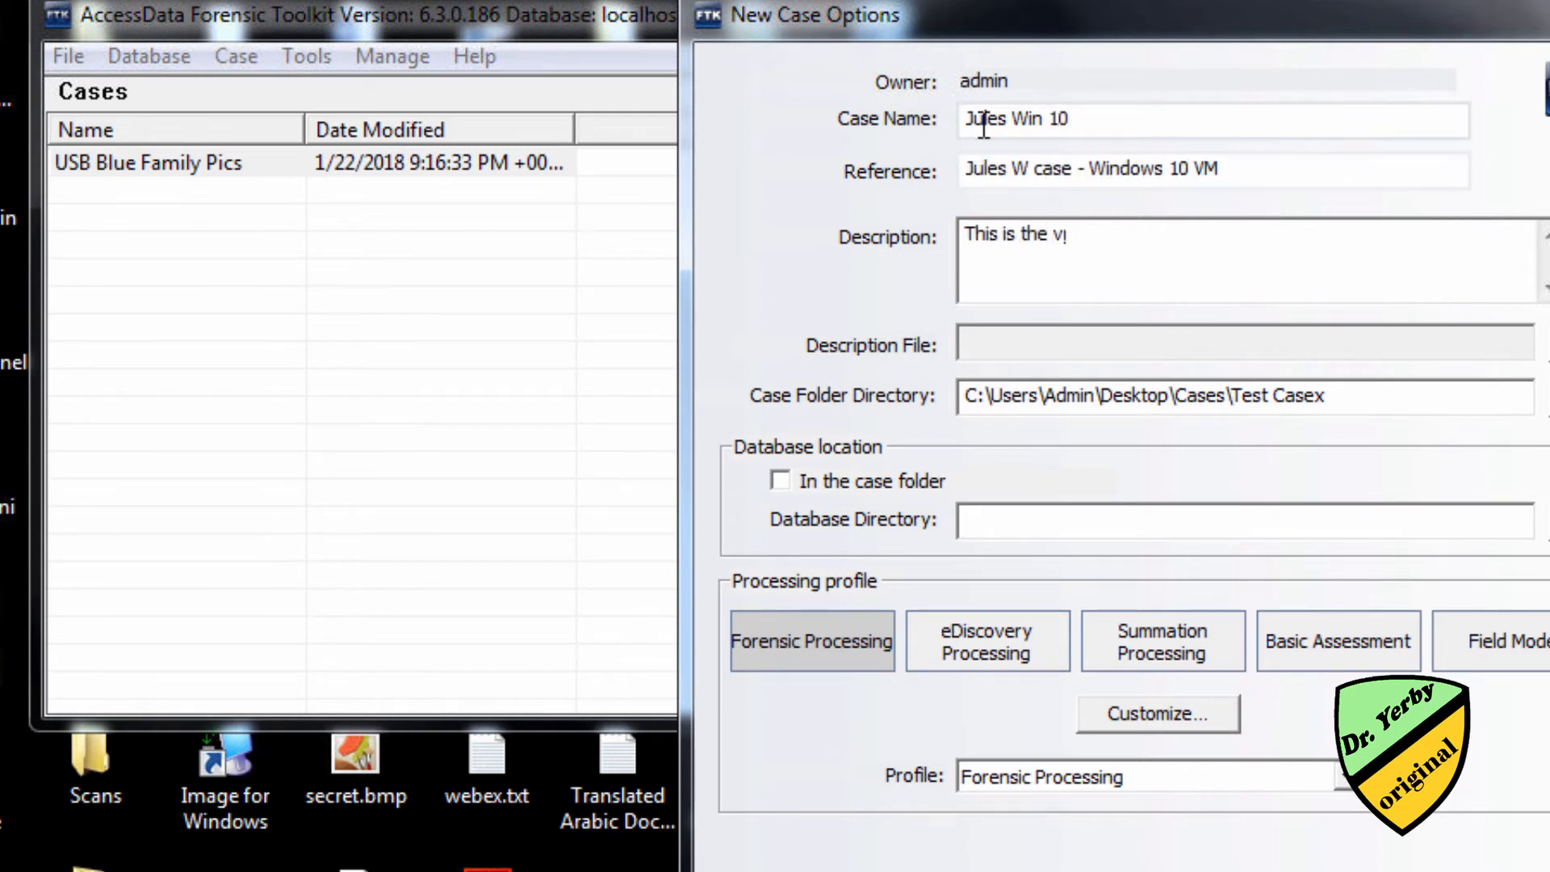
pyautogui.write('mdk file associated with suspect Ju')
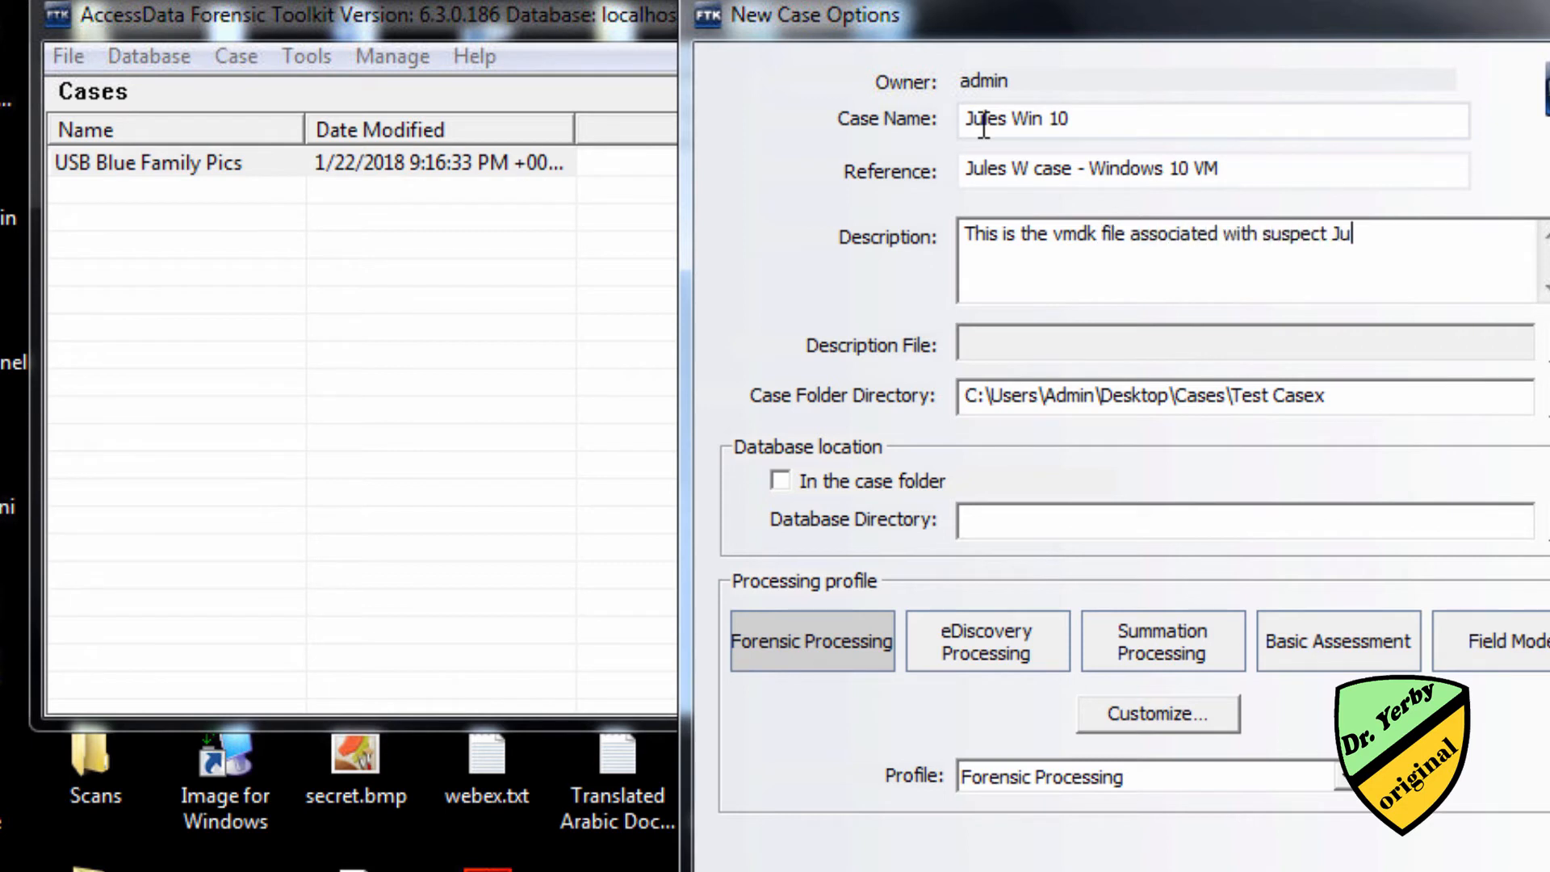
pyautogui.write('les W - case 00124')
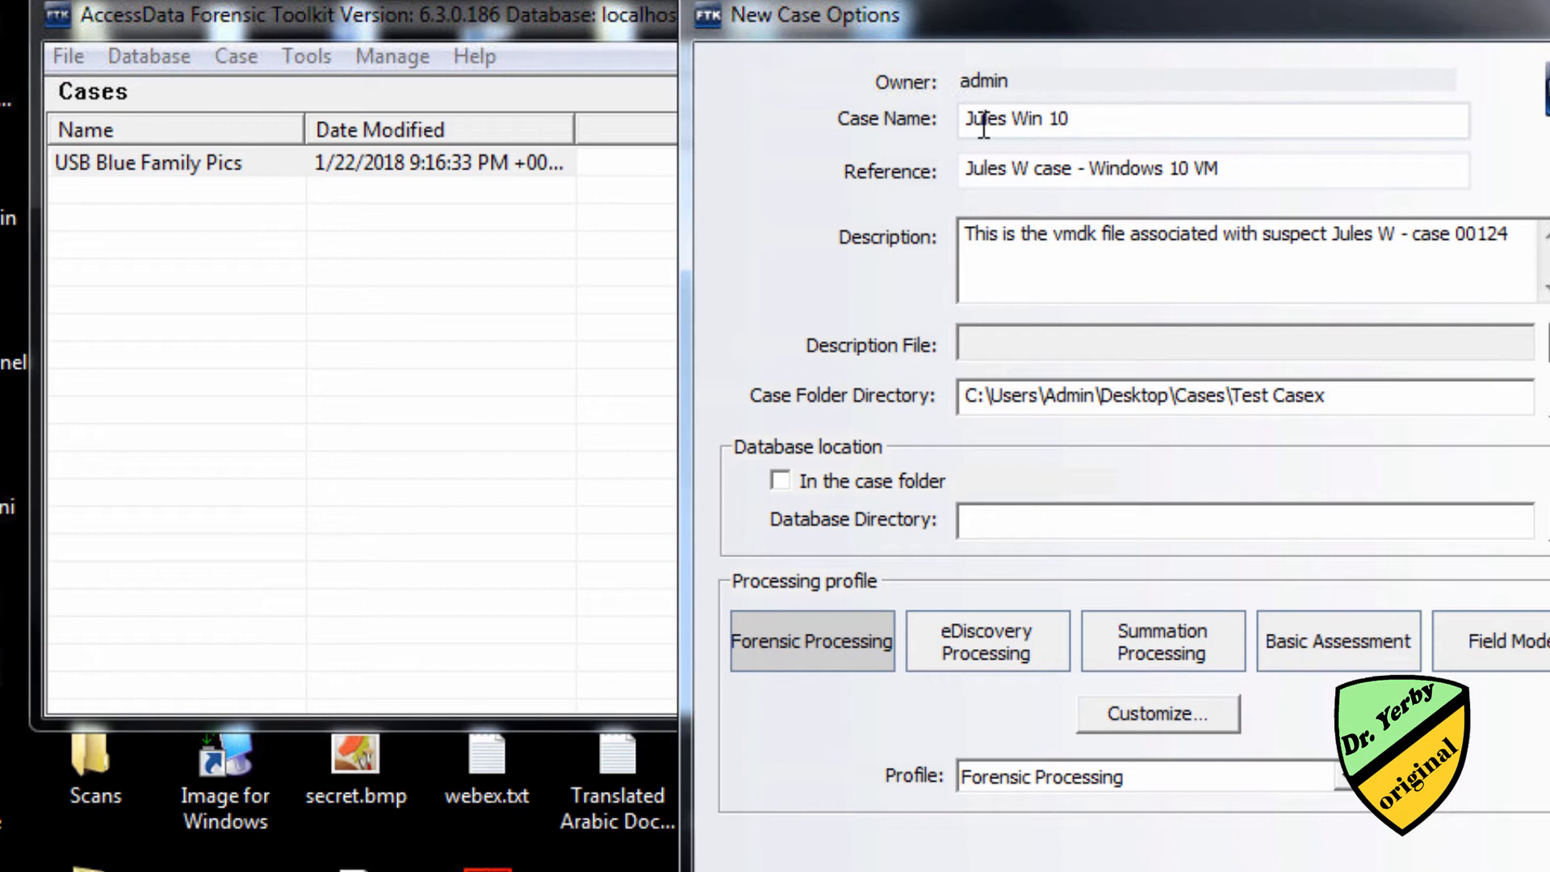
pyautogui.click(781, 483)
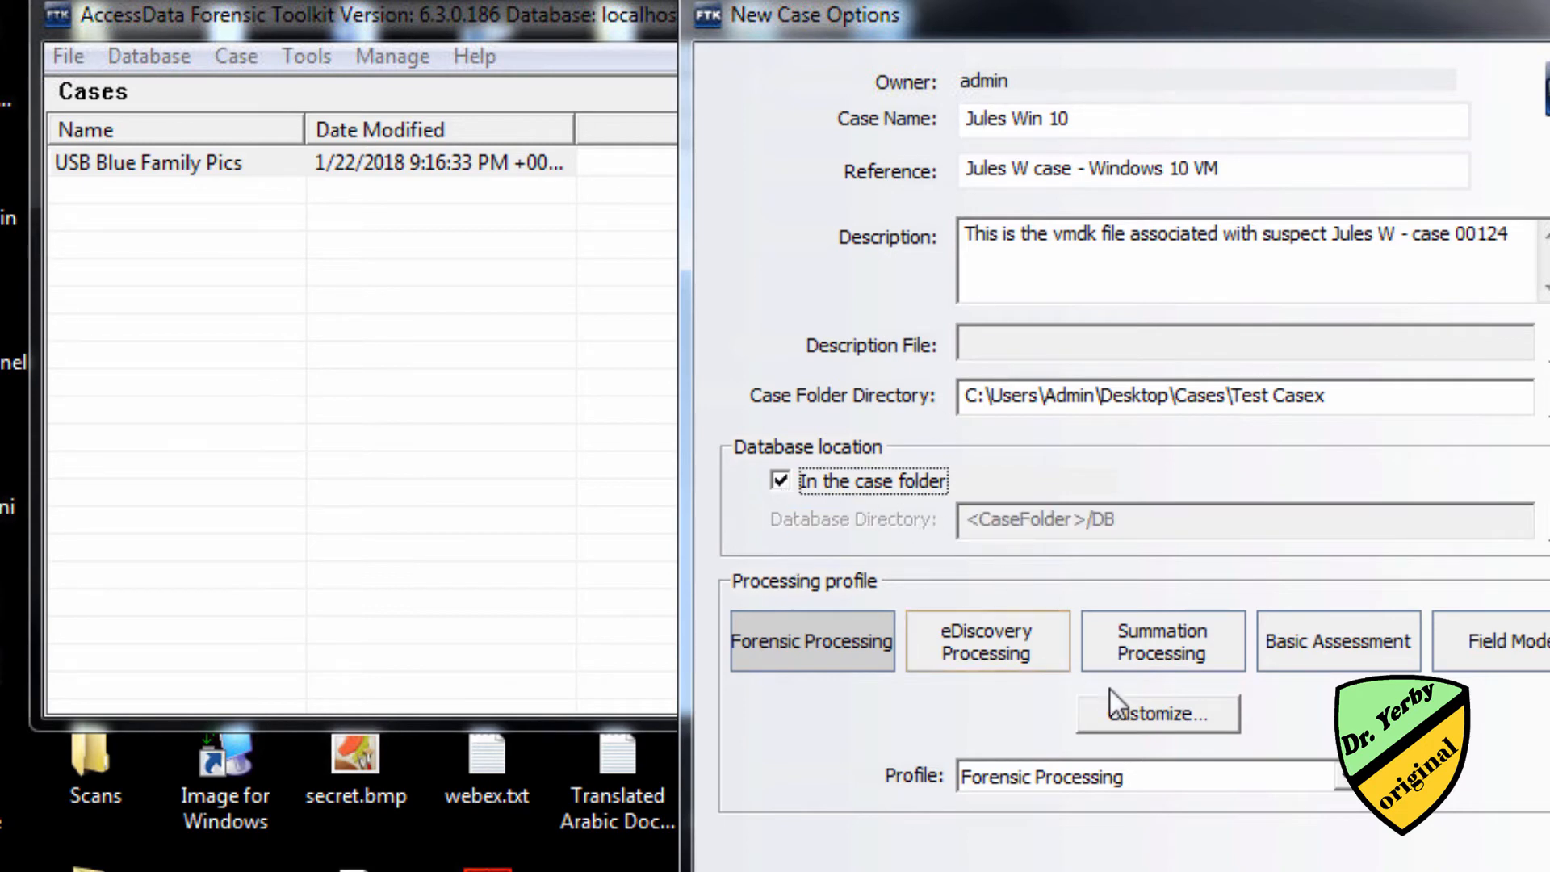
pyautogui.click(1140, 715)
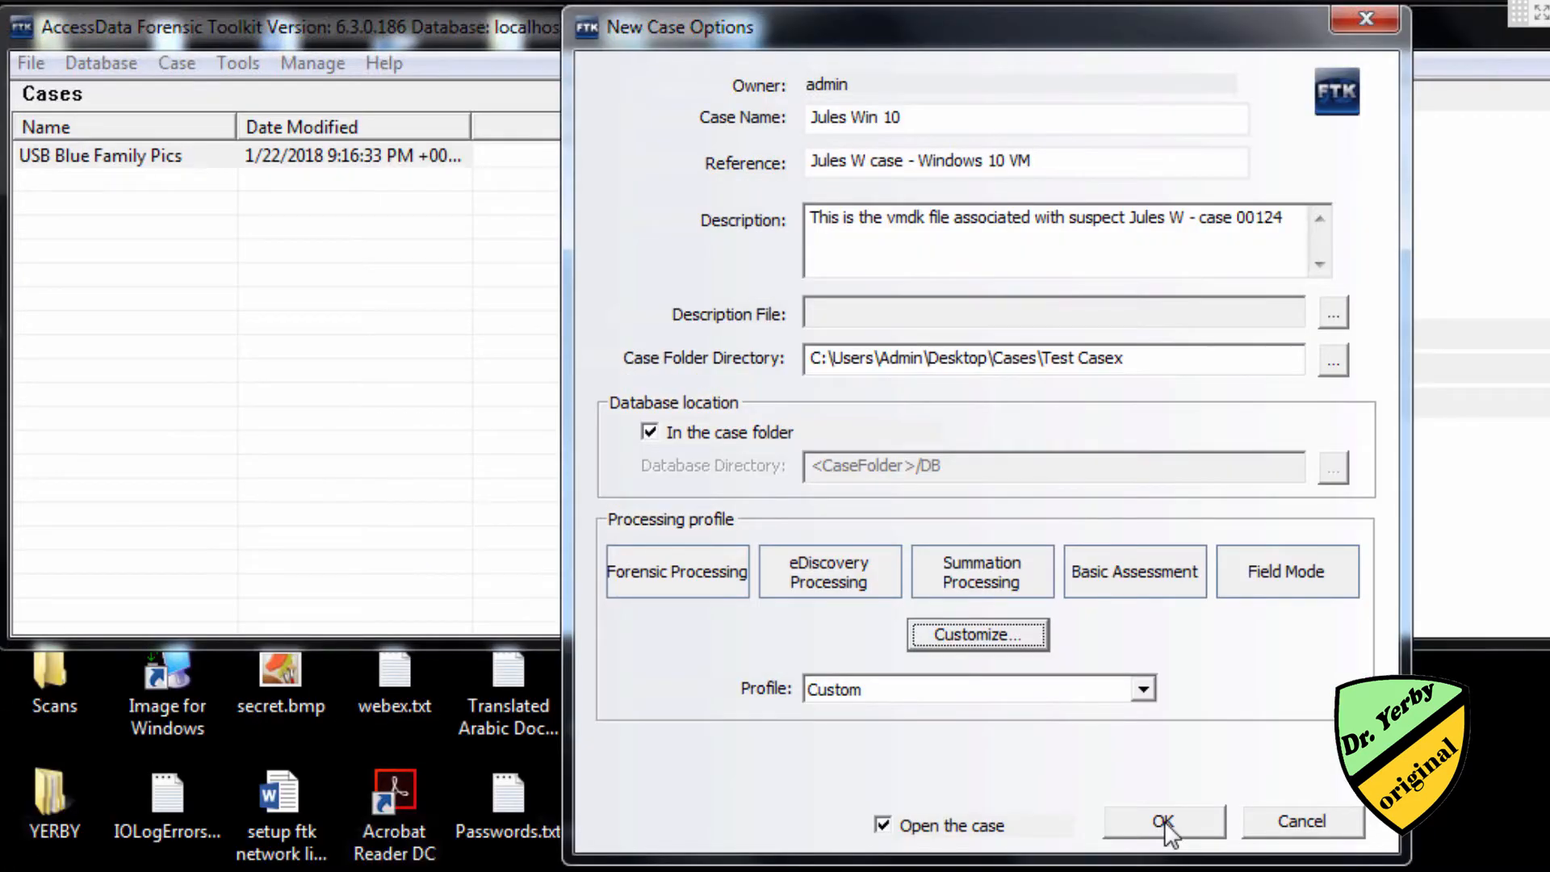
# Step: Create the case and add Desktop\Jules\Jules.E01 as an acquired image
pyautogui.click(1163, 822)
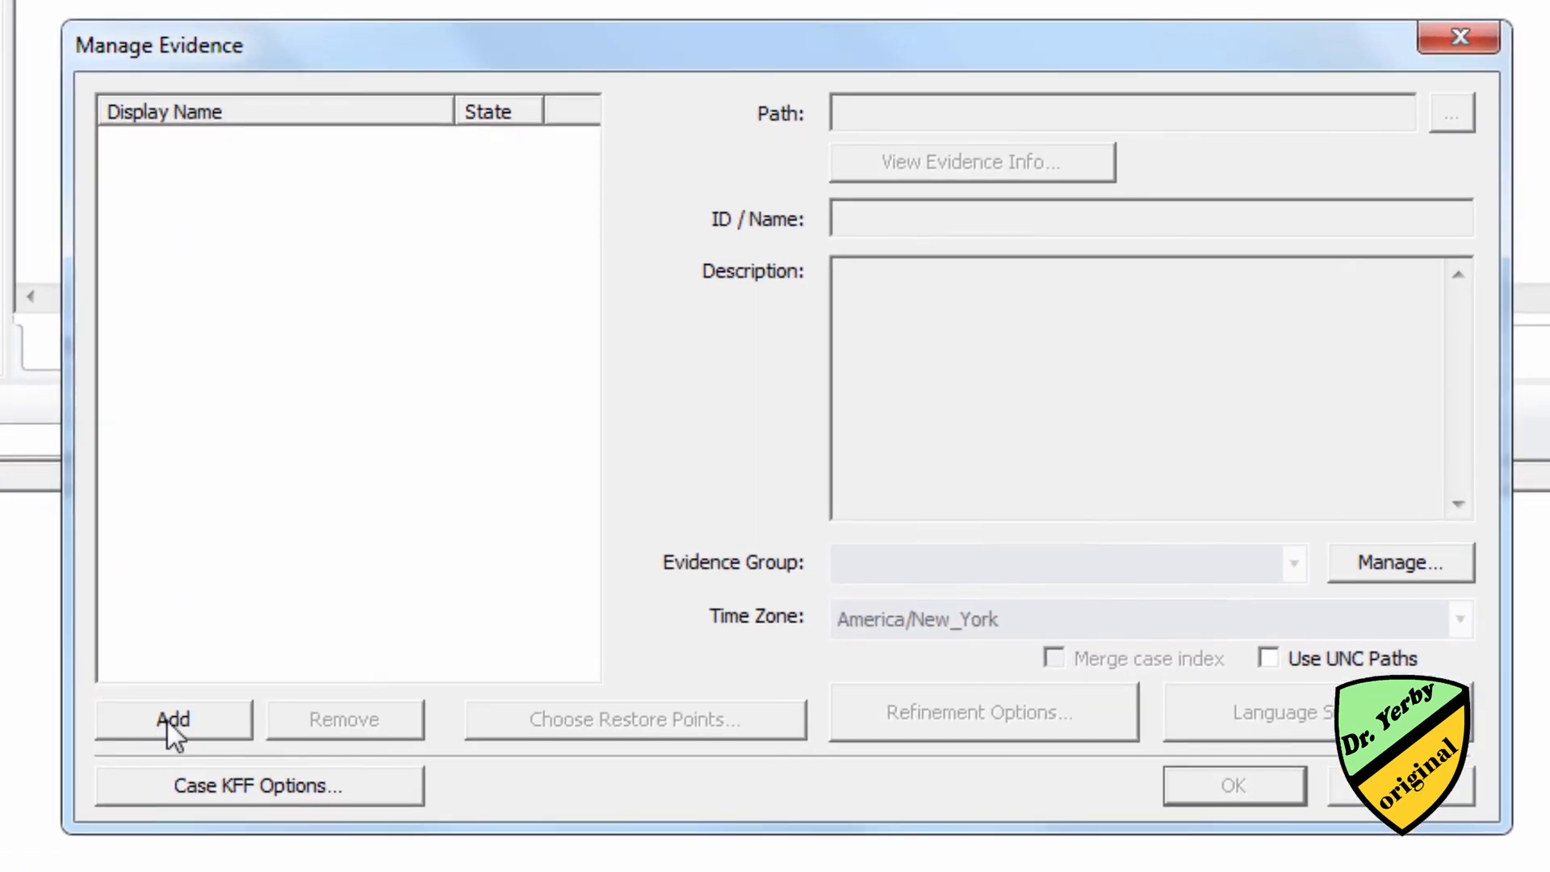
pyautogui.click(166, 718)
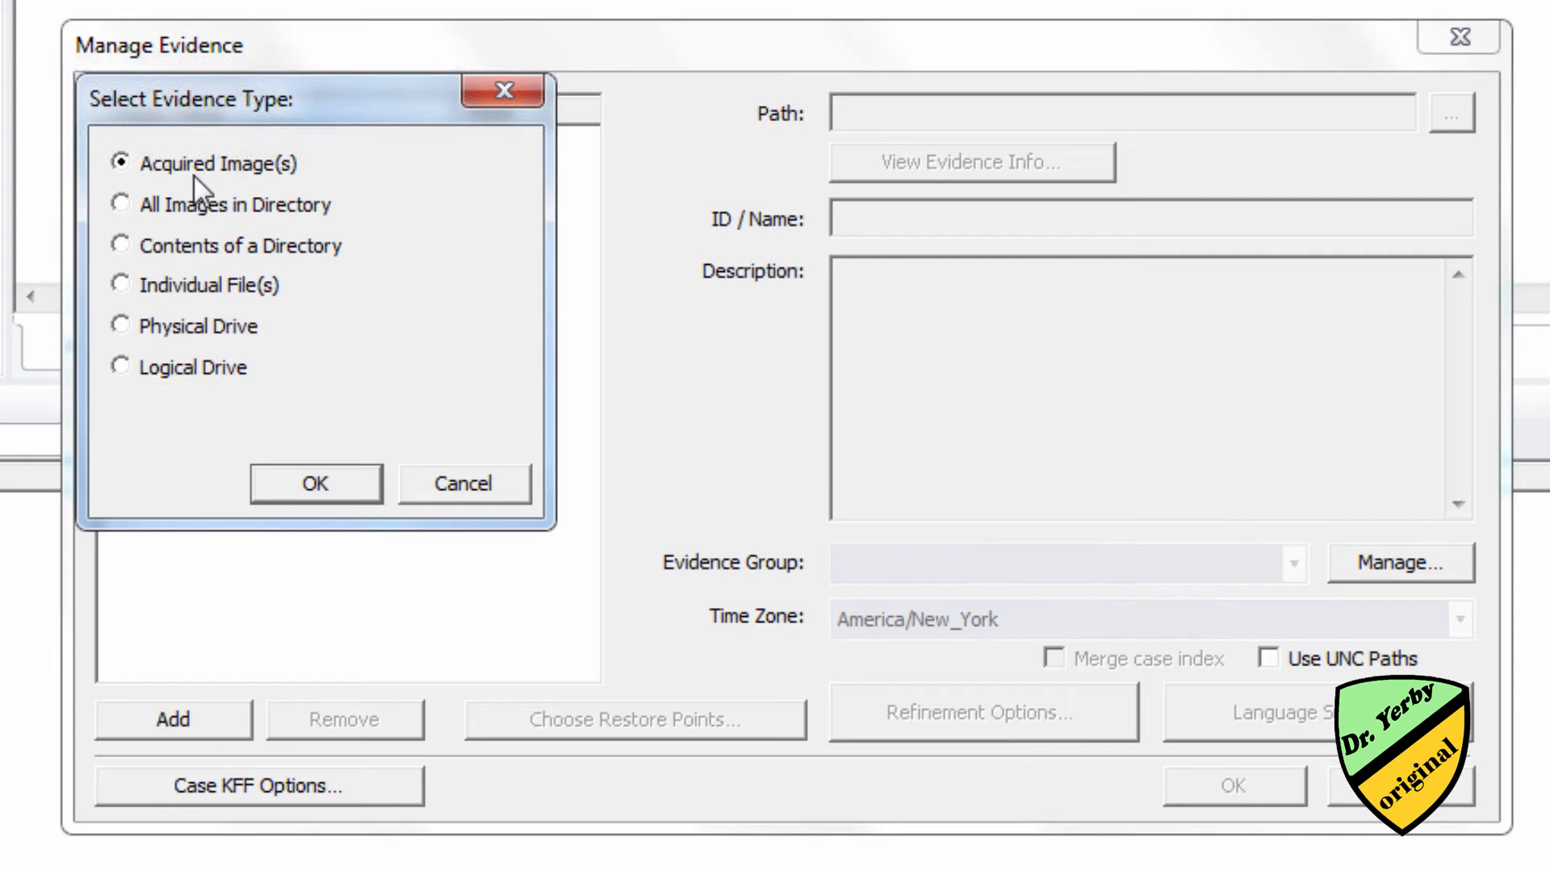
pyautogui.click(337, 486)
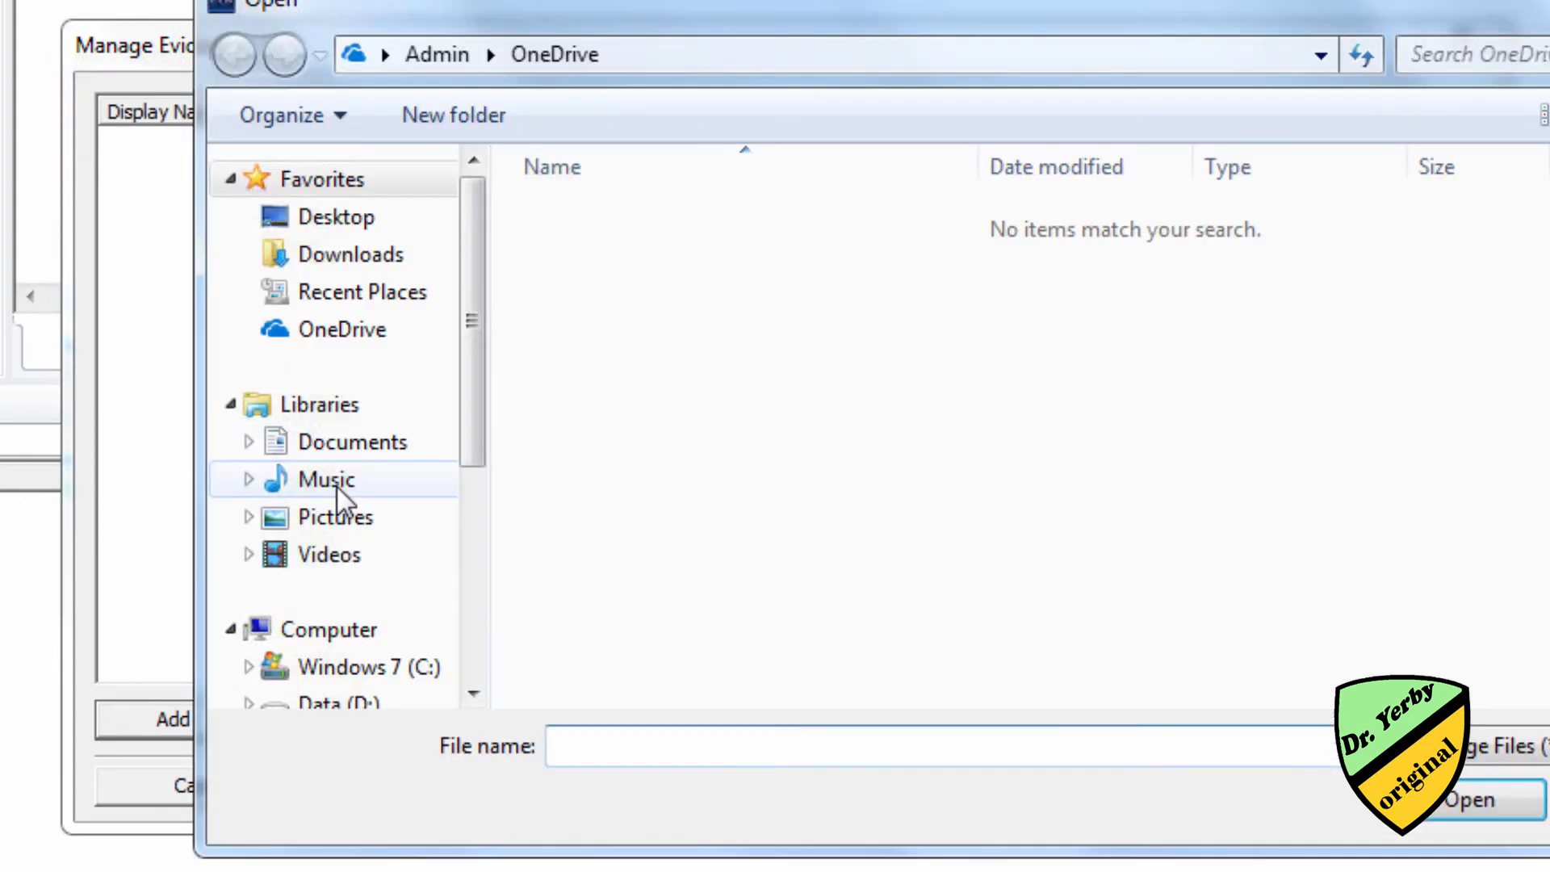
pyautogui.click(367, 225)
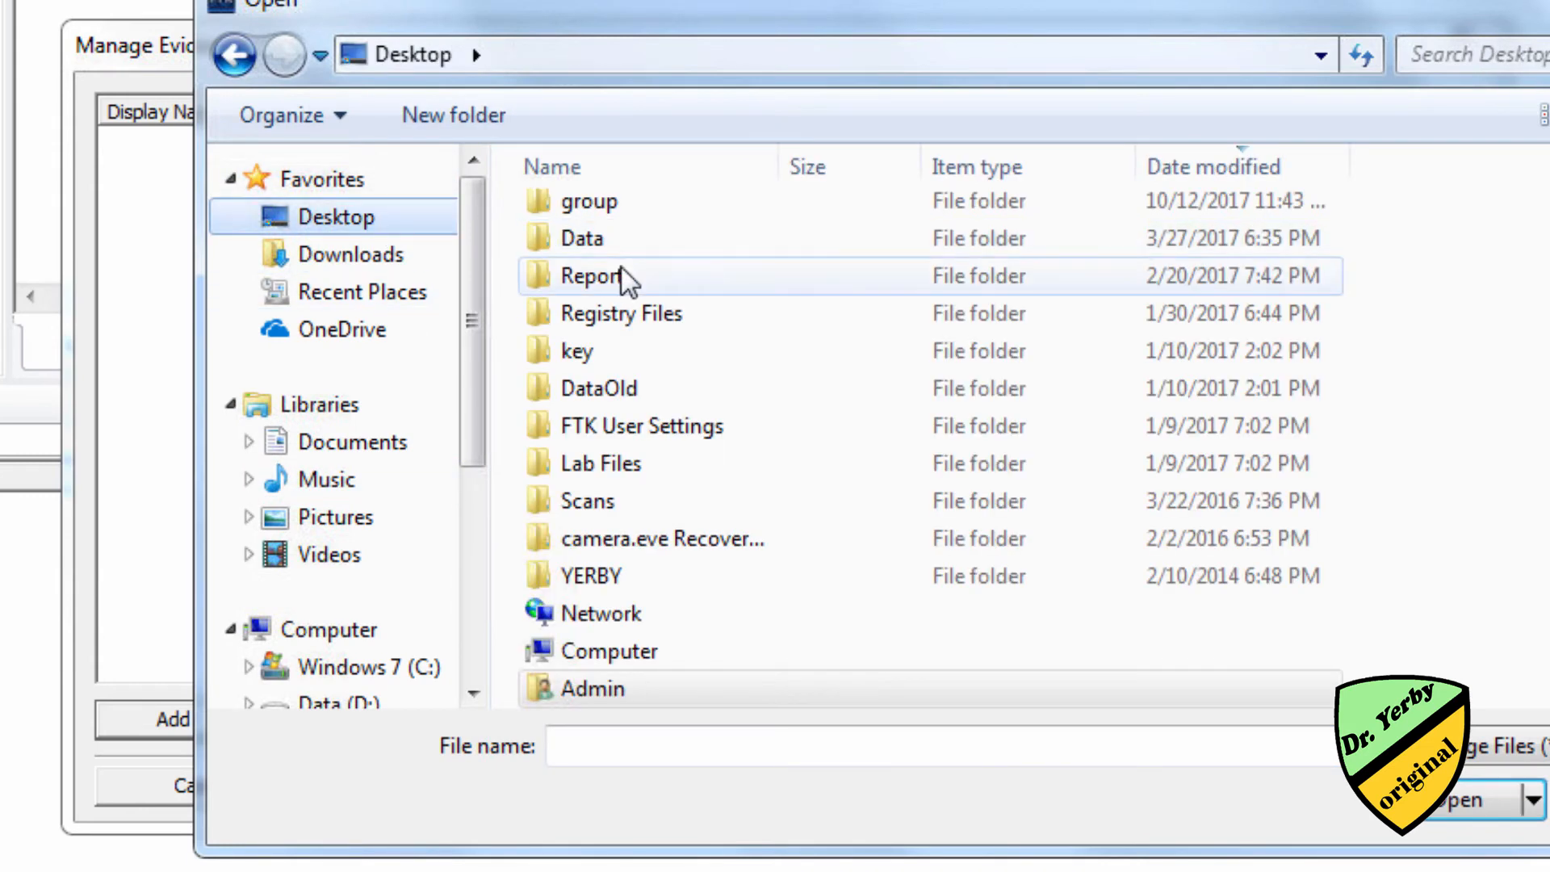
pyautogui.click(621, 274)
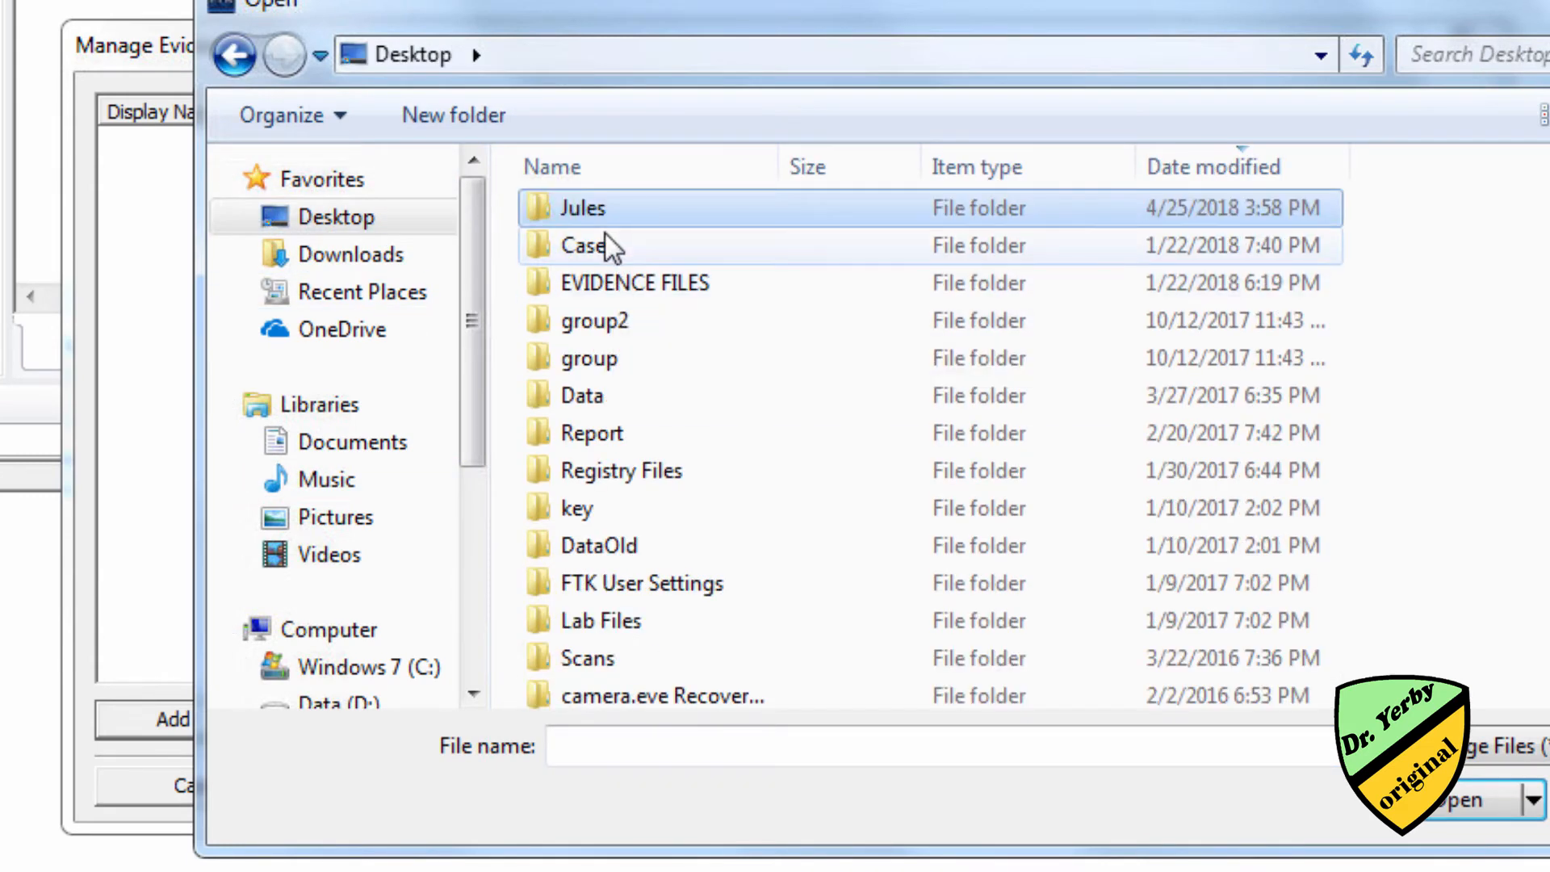
pyautogui.doubleClick(597, 210)
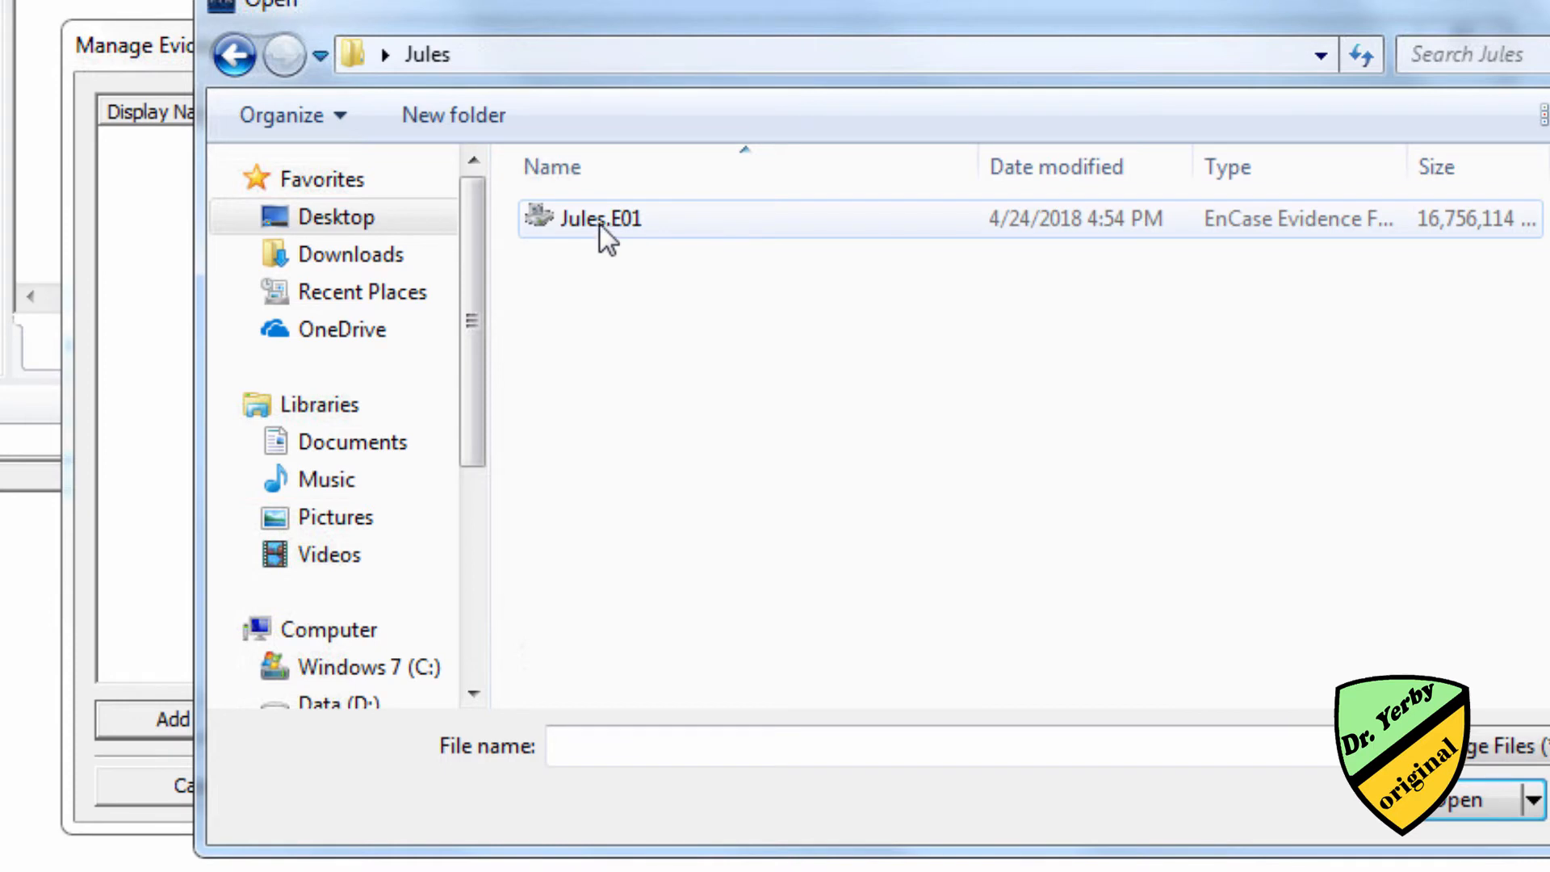
pyautogui.doubleClick(598, 214)
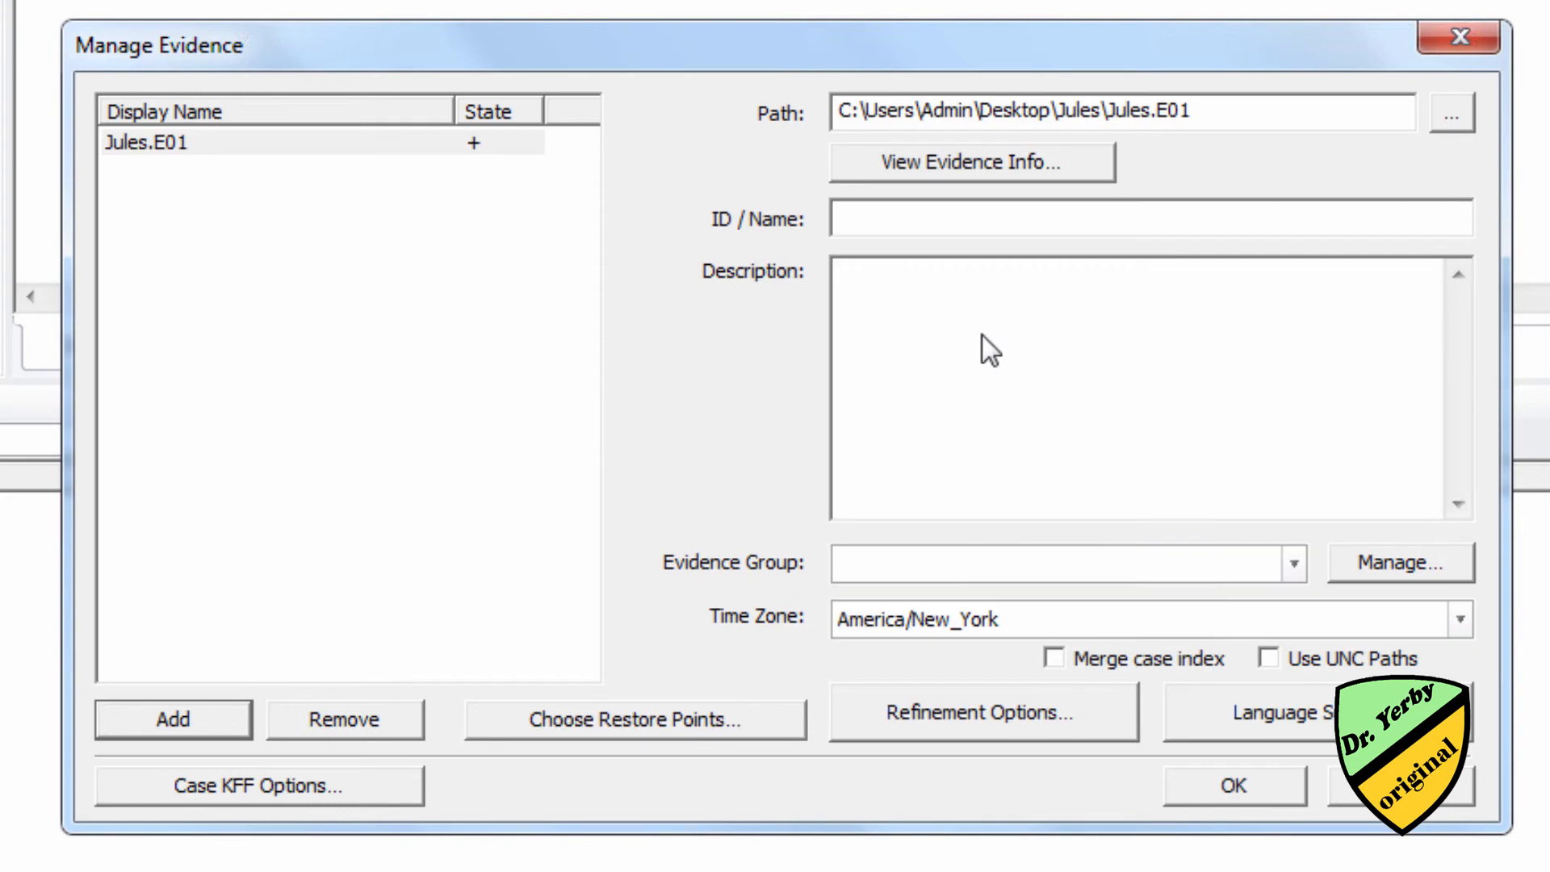
pyautogui.click(1091, 224)
pyautogui.write('Jules W')
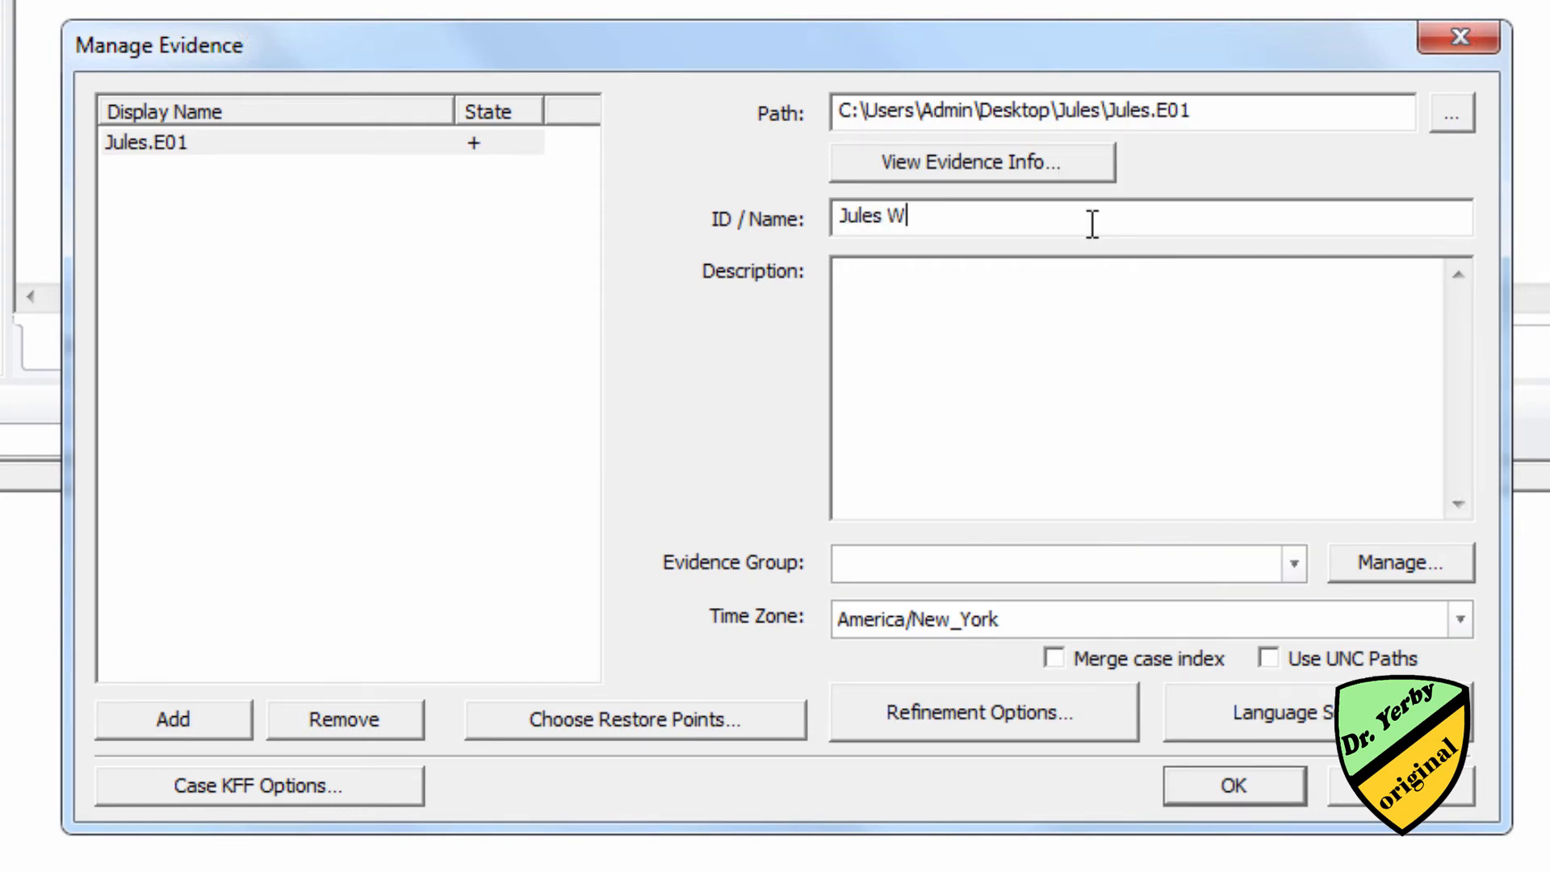
pyautogui.write(' vmdk windows')
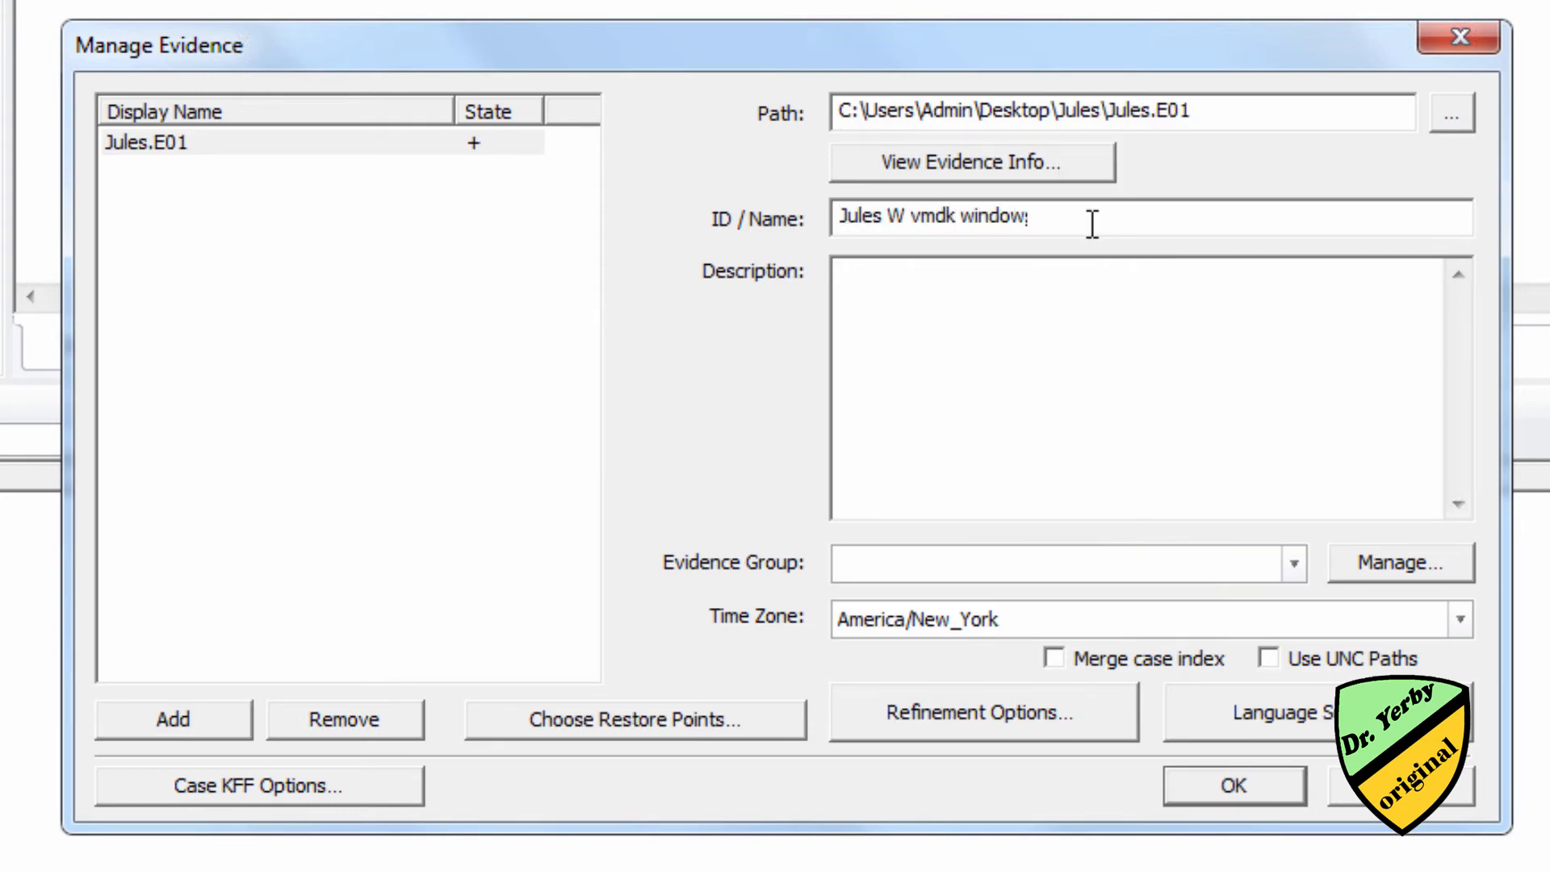
pyautogui.write(' 10File')
pyautogui.press('BackSpace')
pyautogui.press('BackSpace')
pyautogui.press('BackSpace')
pyautogui.press('BackSpace')
pyautogui.press('BackSpace')
pyautogui.write('Aquired image from ')
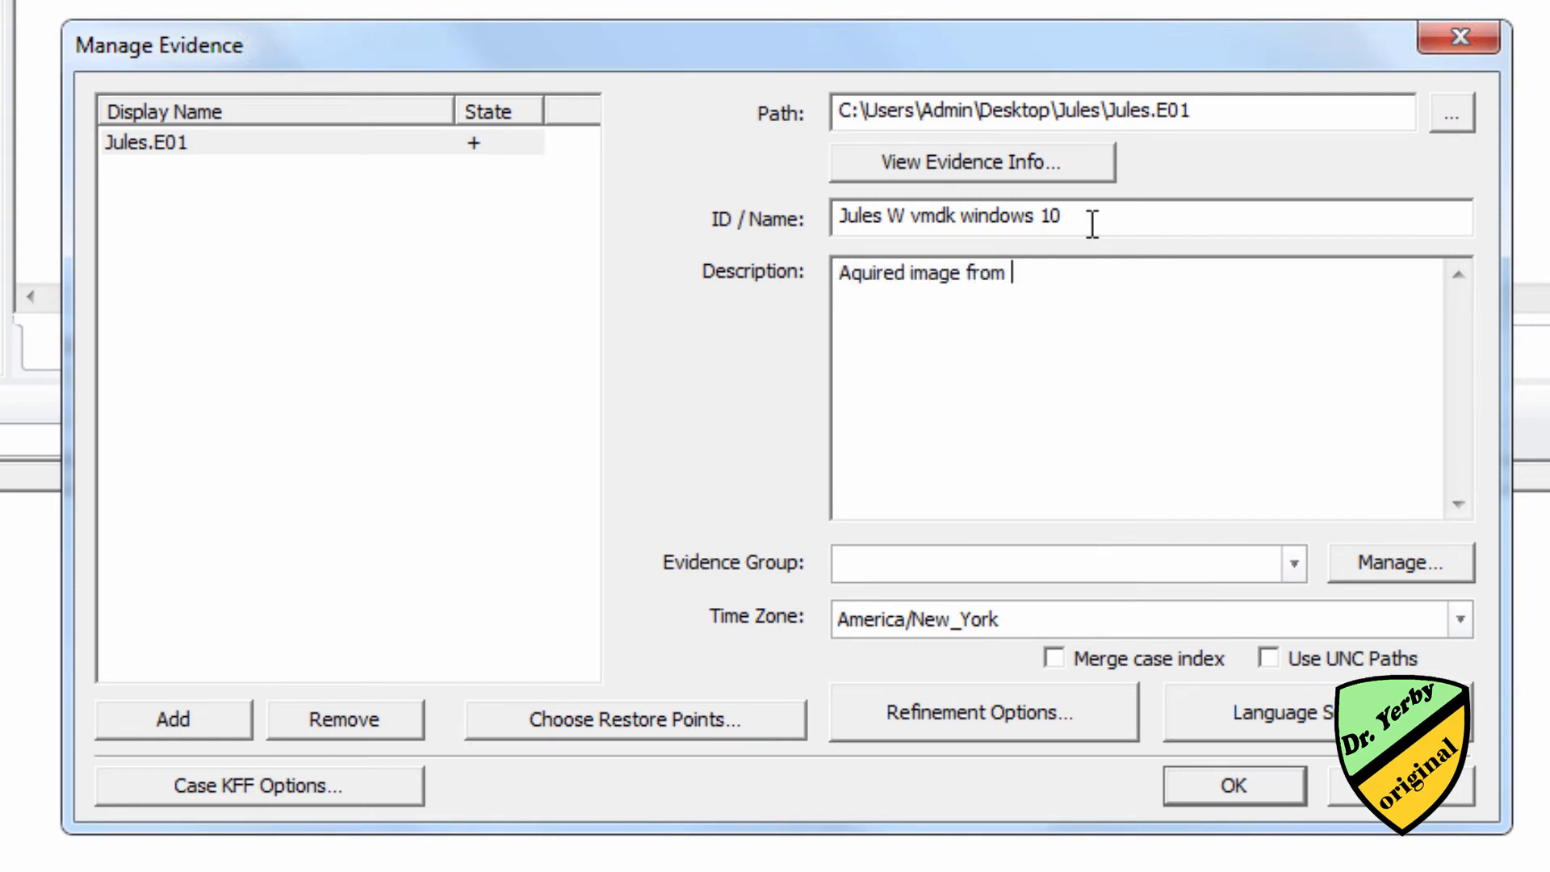
pyautogui.write('vmdk on Jules W case 000124')
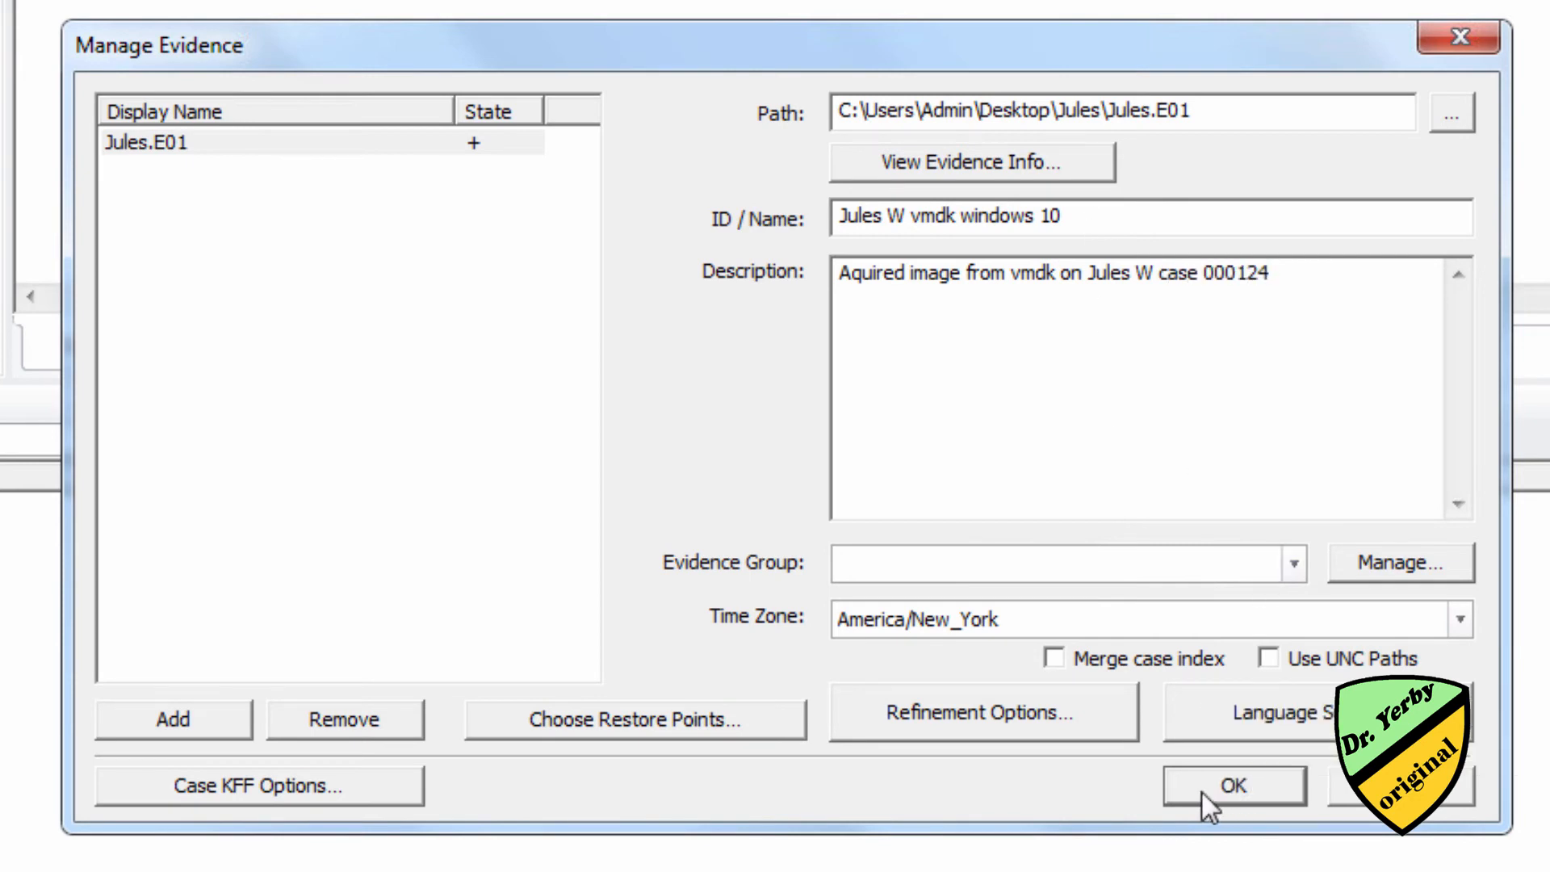
pyautogui.click(1203, 789)
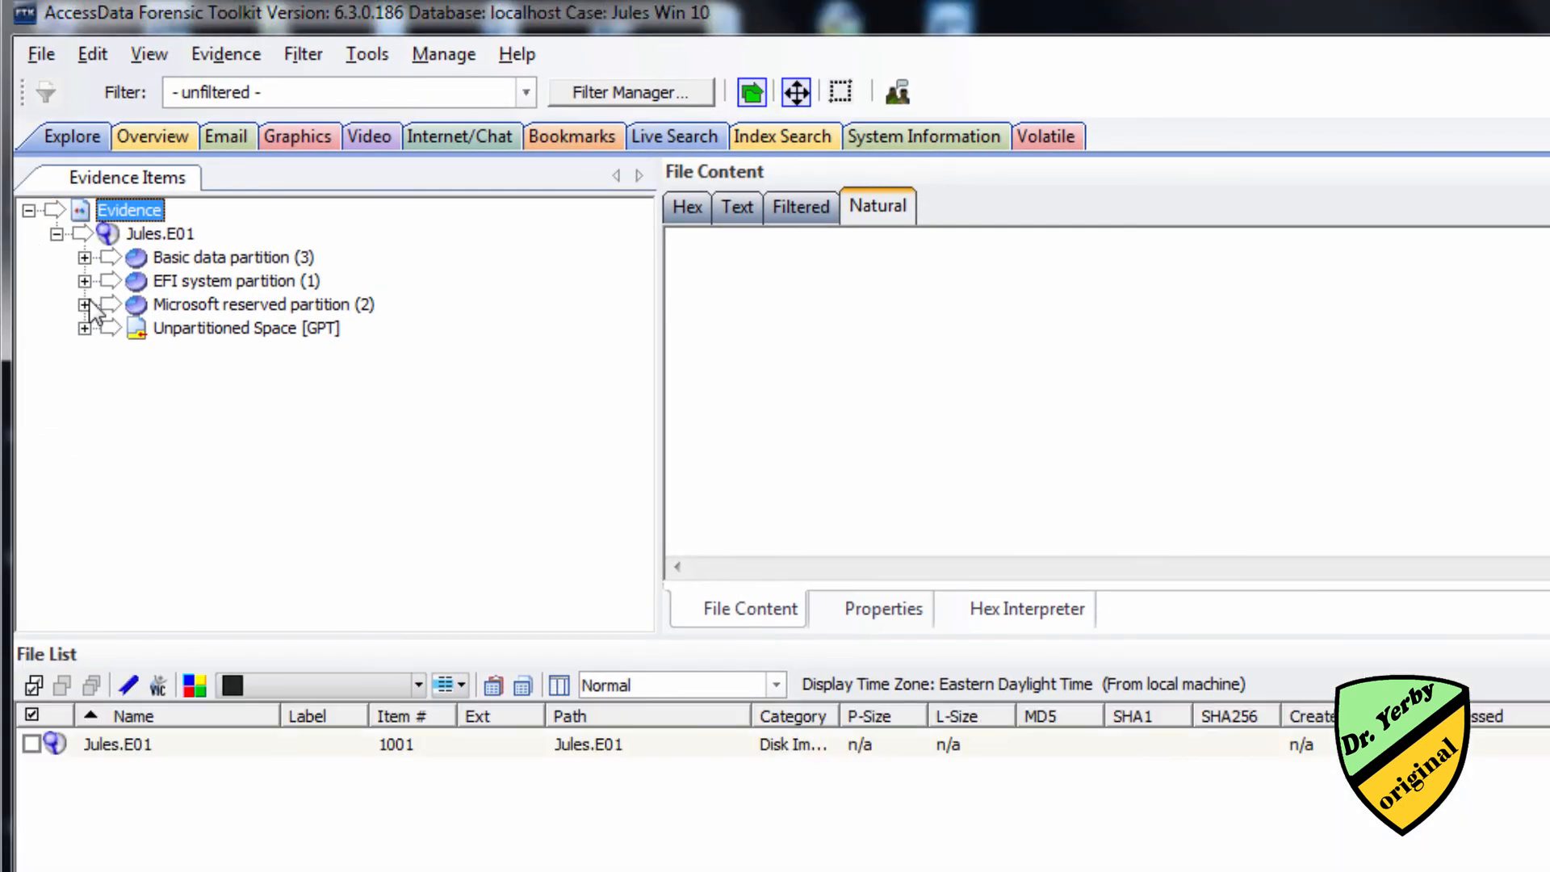
# Step: Browse the reserved and unpartitioned areas, then expand the EFI partition's FAT32 folders down to Microsoft\Boot
pyautogui.click(84, 305)
pyautogui.click(84, 351)
pyautogui.click(231, 328)
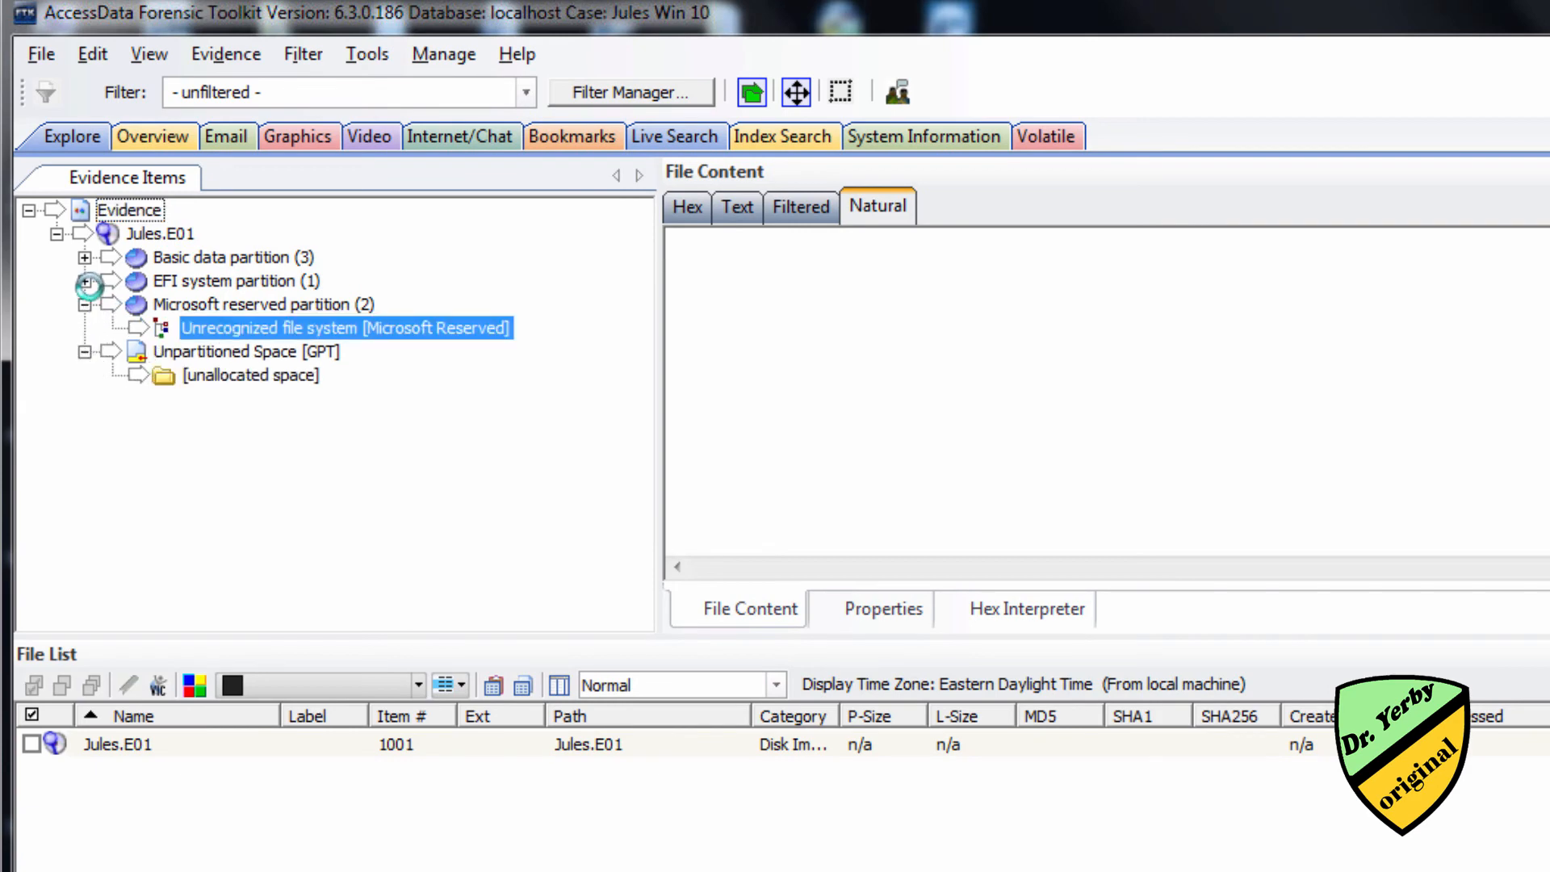
pyautogui.click(85, 281)
pyautogui.click(113, 305)
pyautogui.click(140, 327)
pyautogui.click(228, 328)
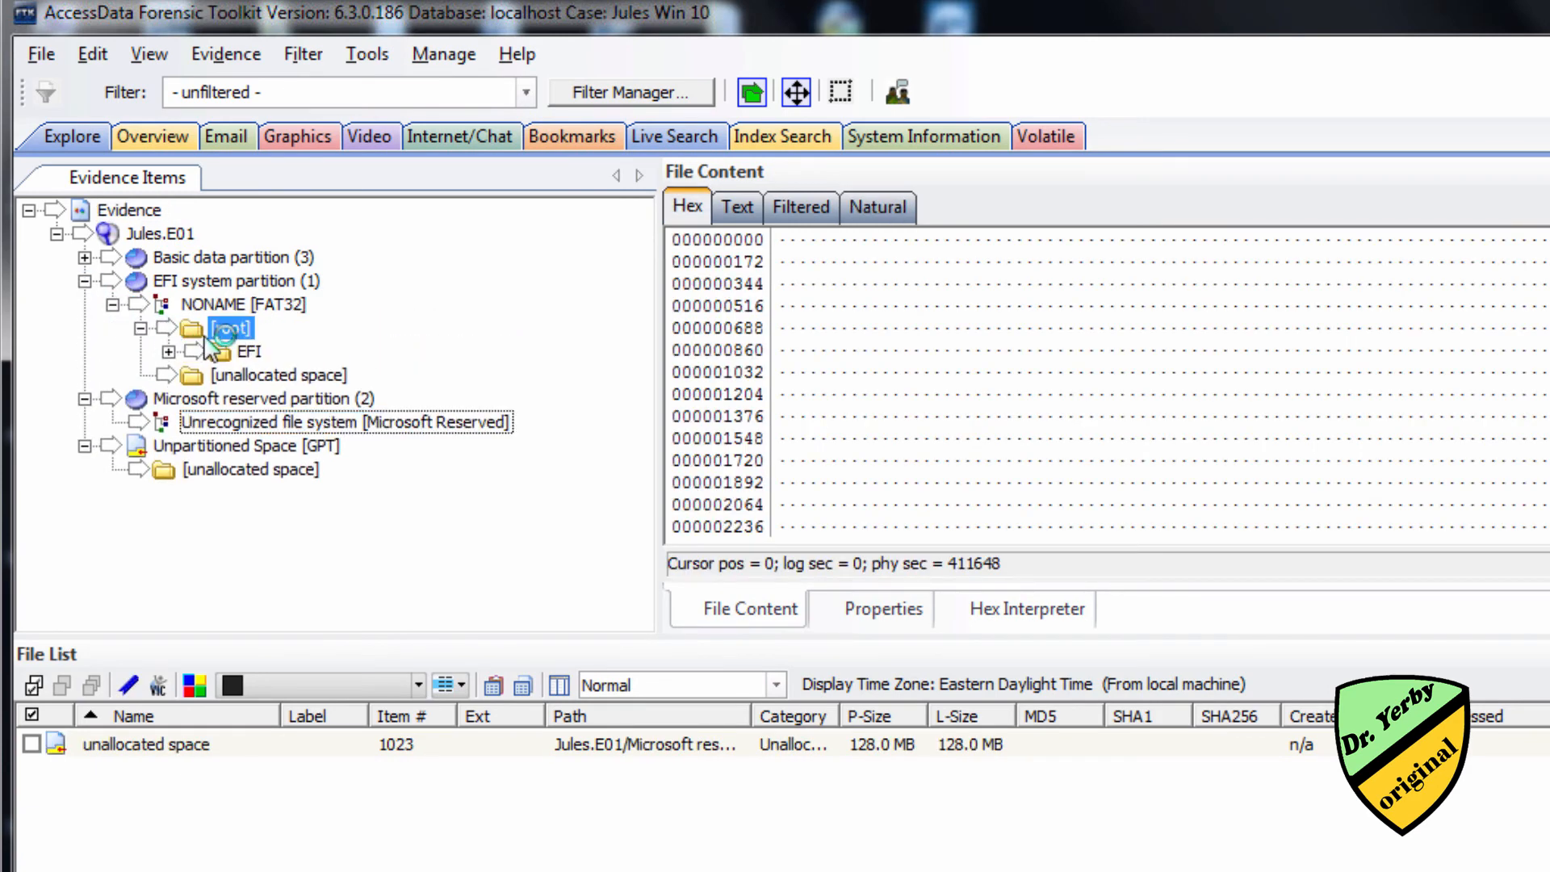
pyautogui.click(168, 352)
pyautogui.click(196, 398)
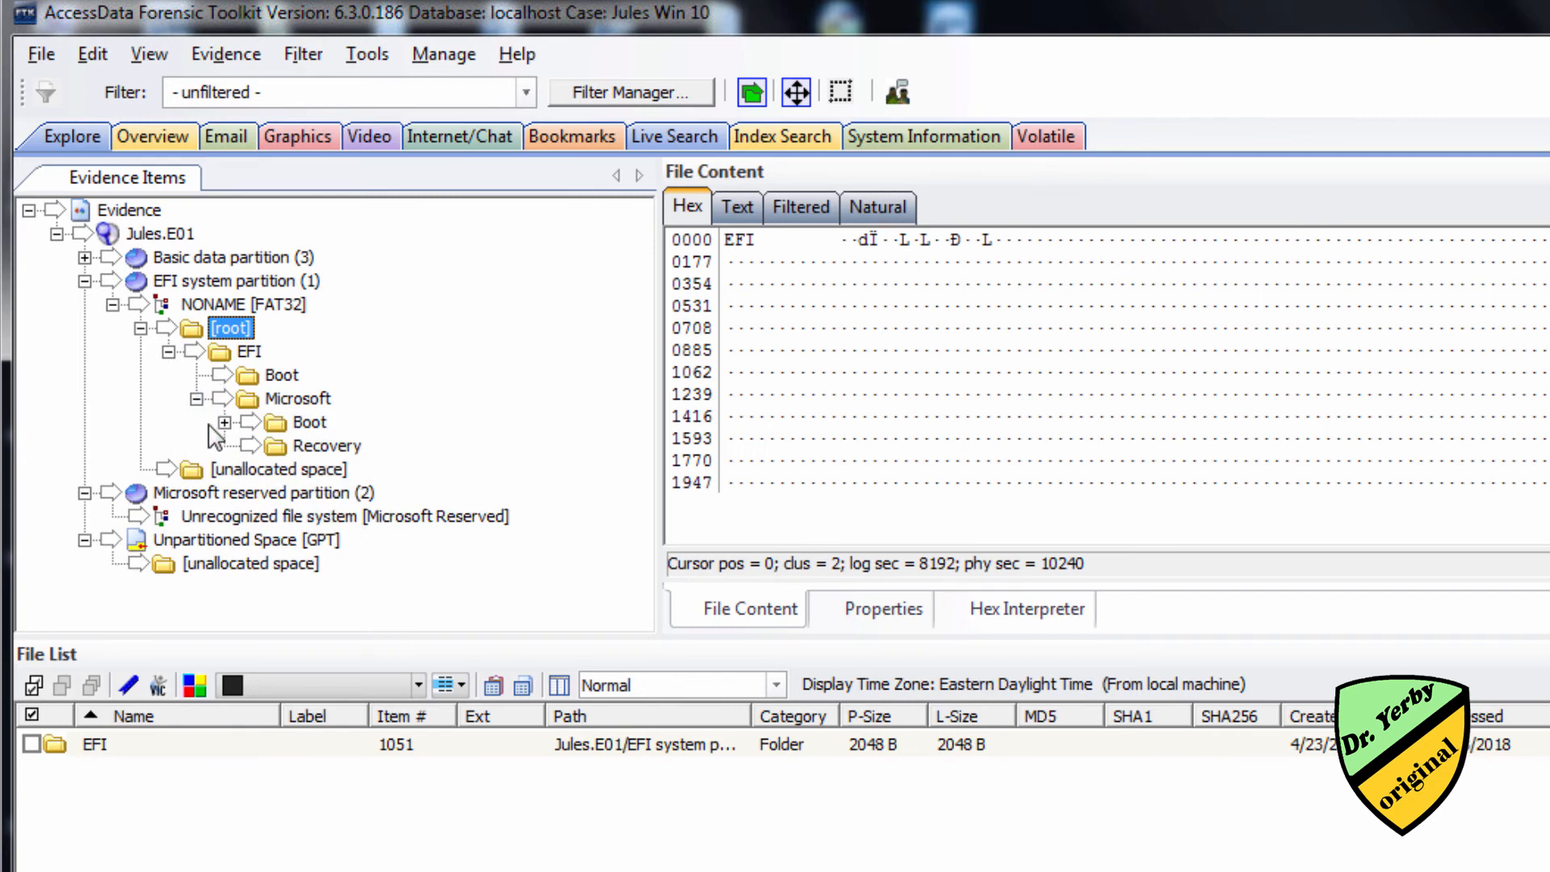
pyautogui.click(225, 423)
# Step: Expand the Basic data partition's NONAME [NTFS] volume, then show the case Overview
pyautogui.scroll(4, 217, 349)
pyautogui.click(85, 257)
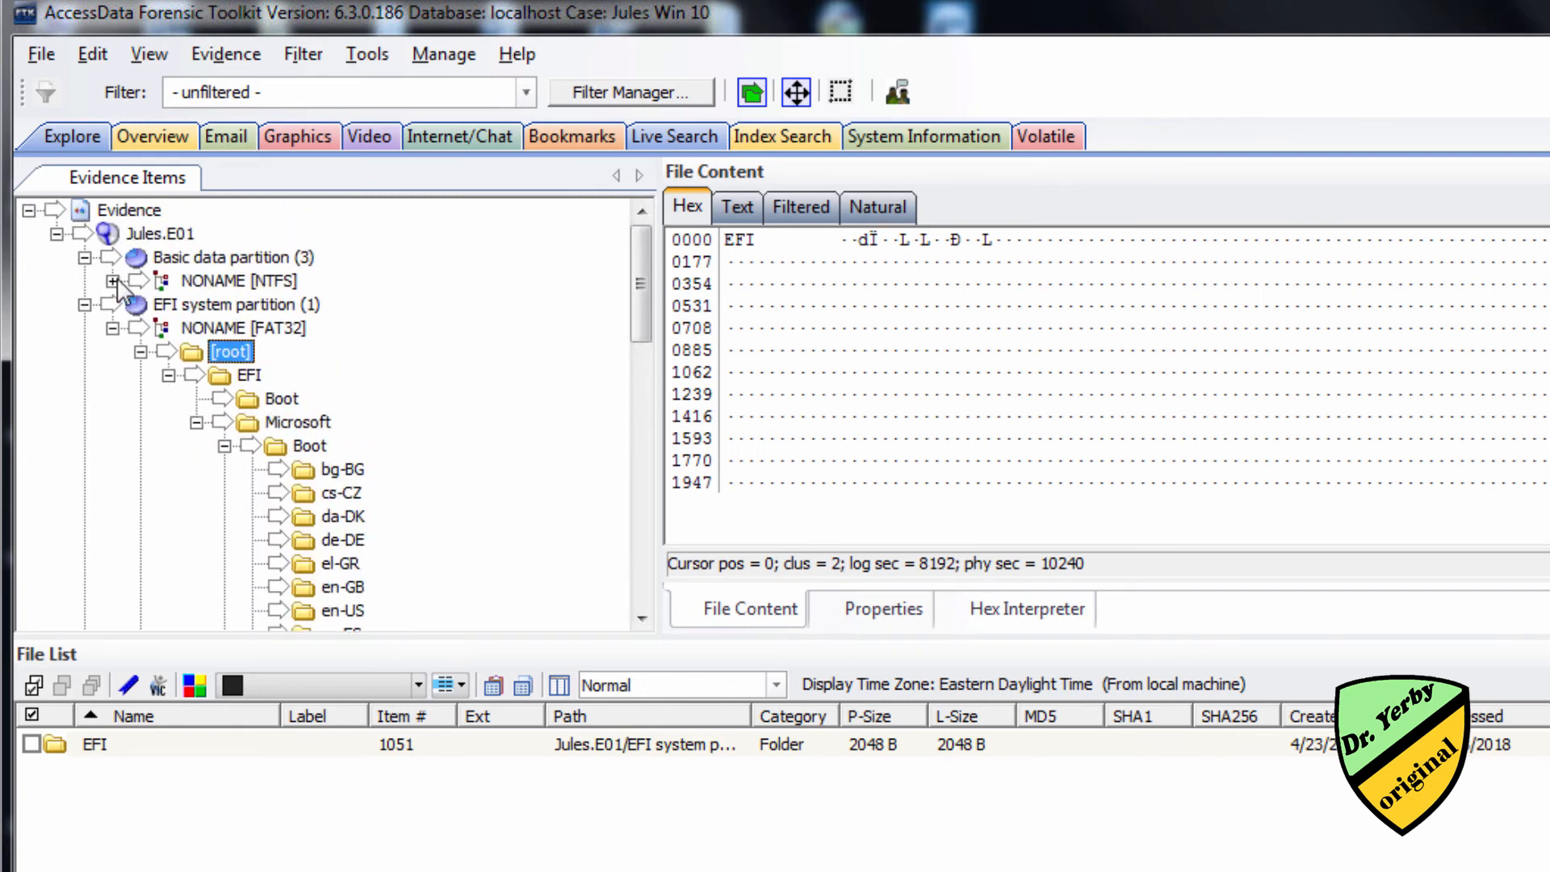
pyautogui.click(112, 281)
pyautogui.click(153, 136)
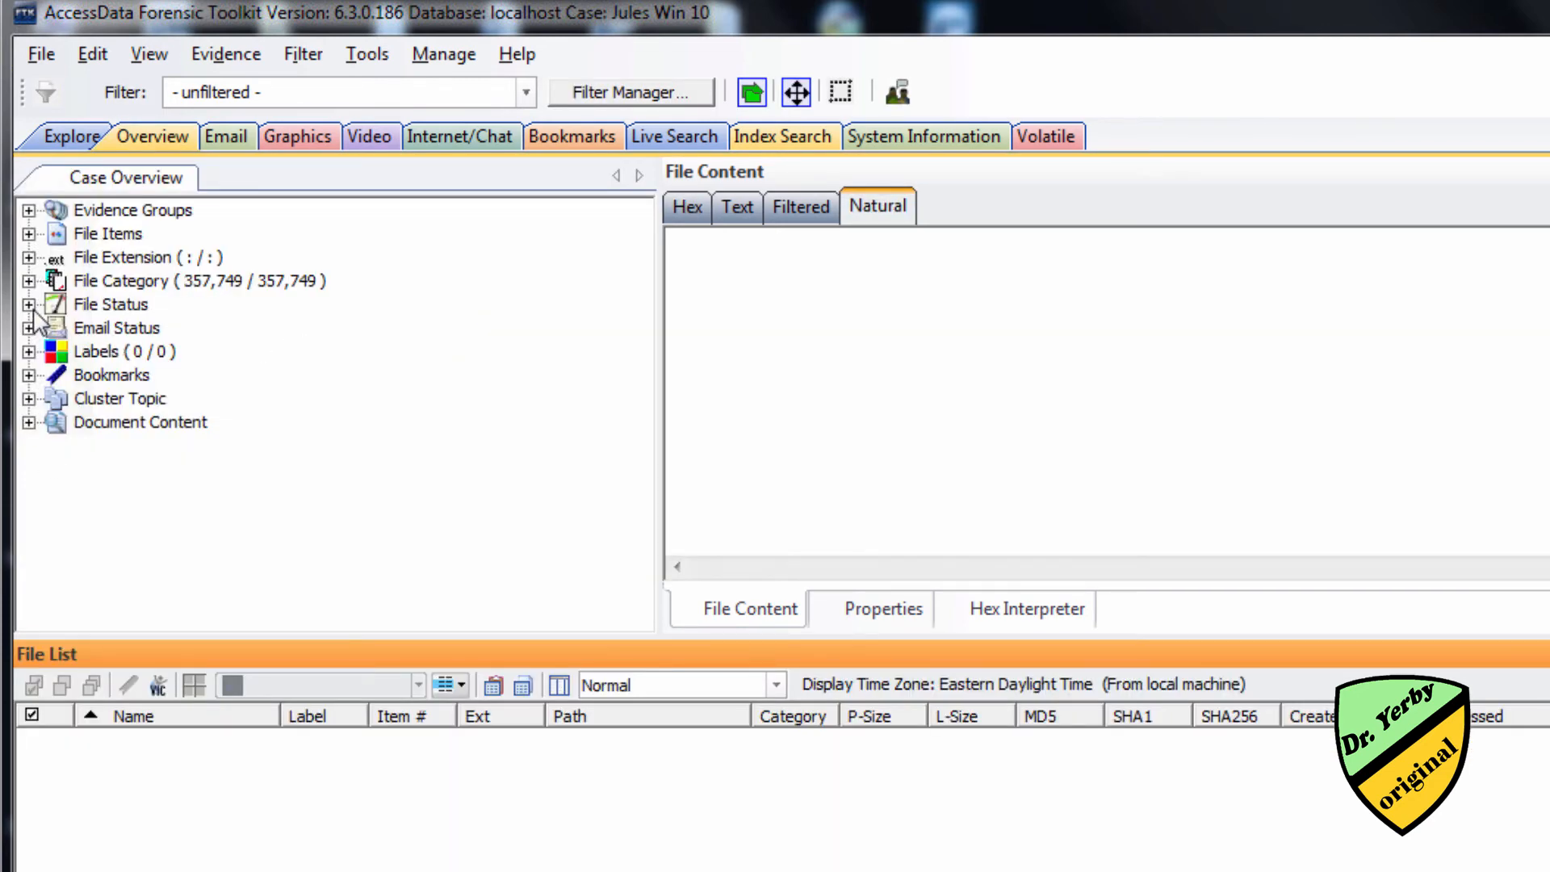
# Step: List the Graphics category files under File Category and widen the Path column
pyautogui.click(29, 280)
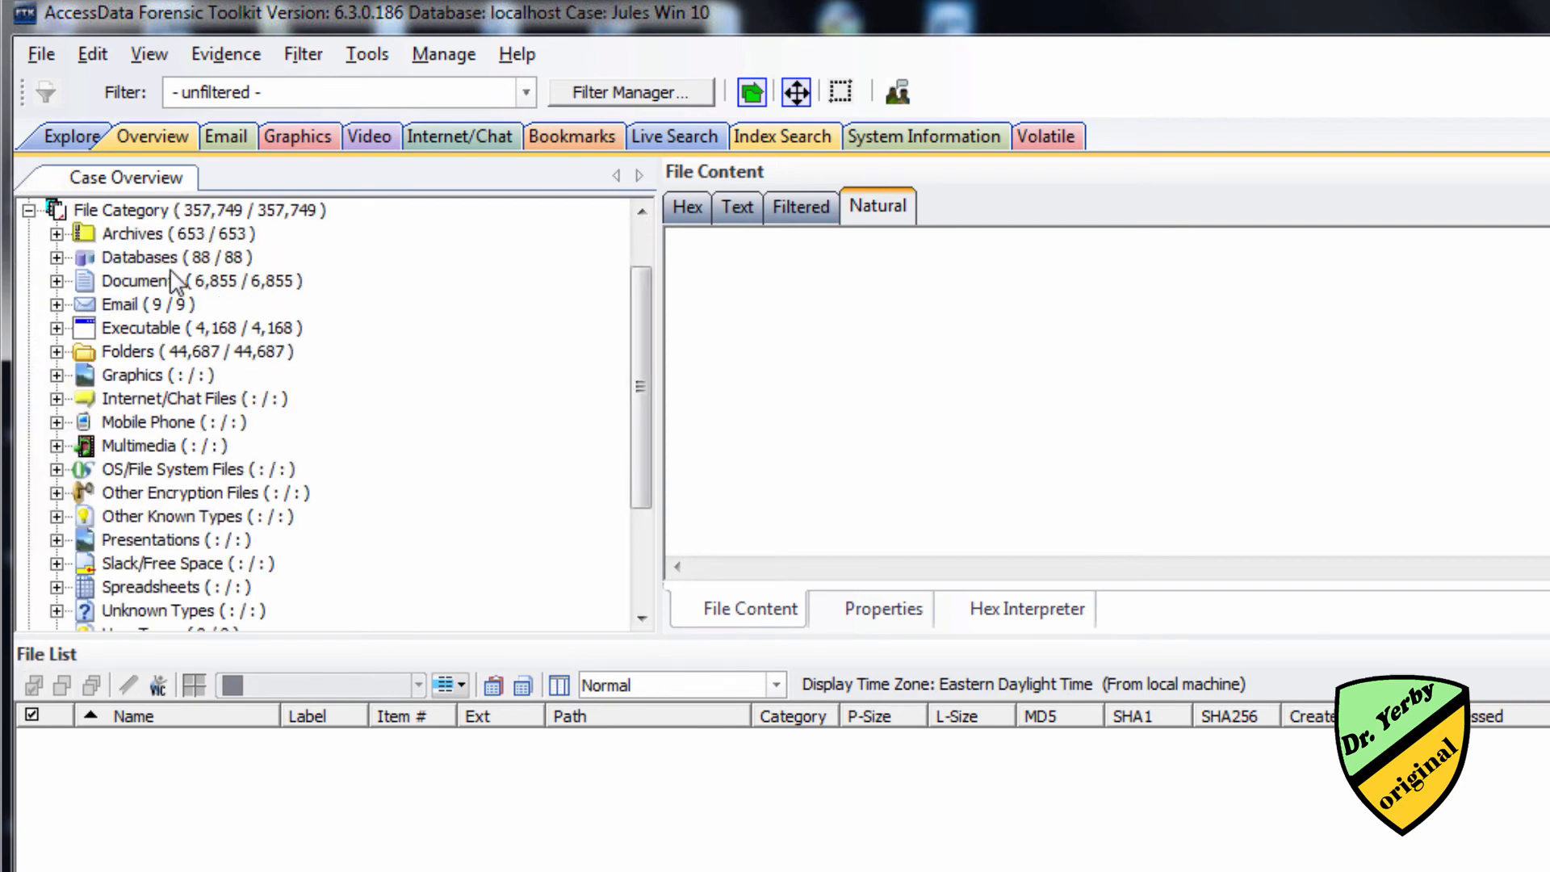
pyautogui.click(132, 375)
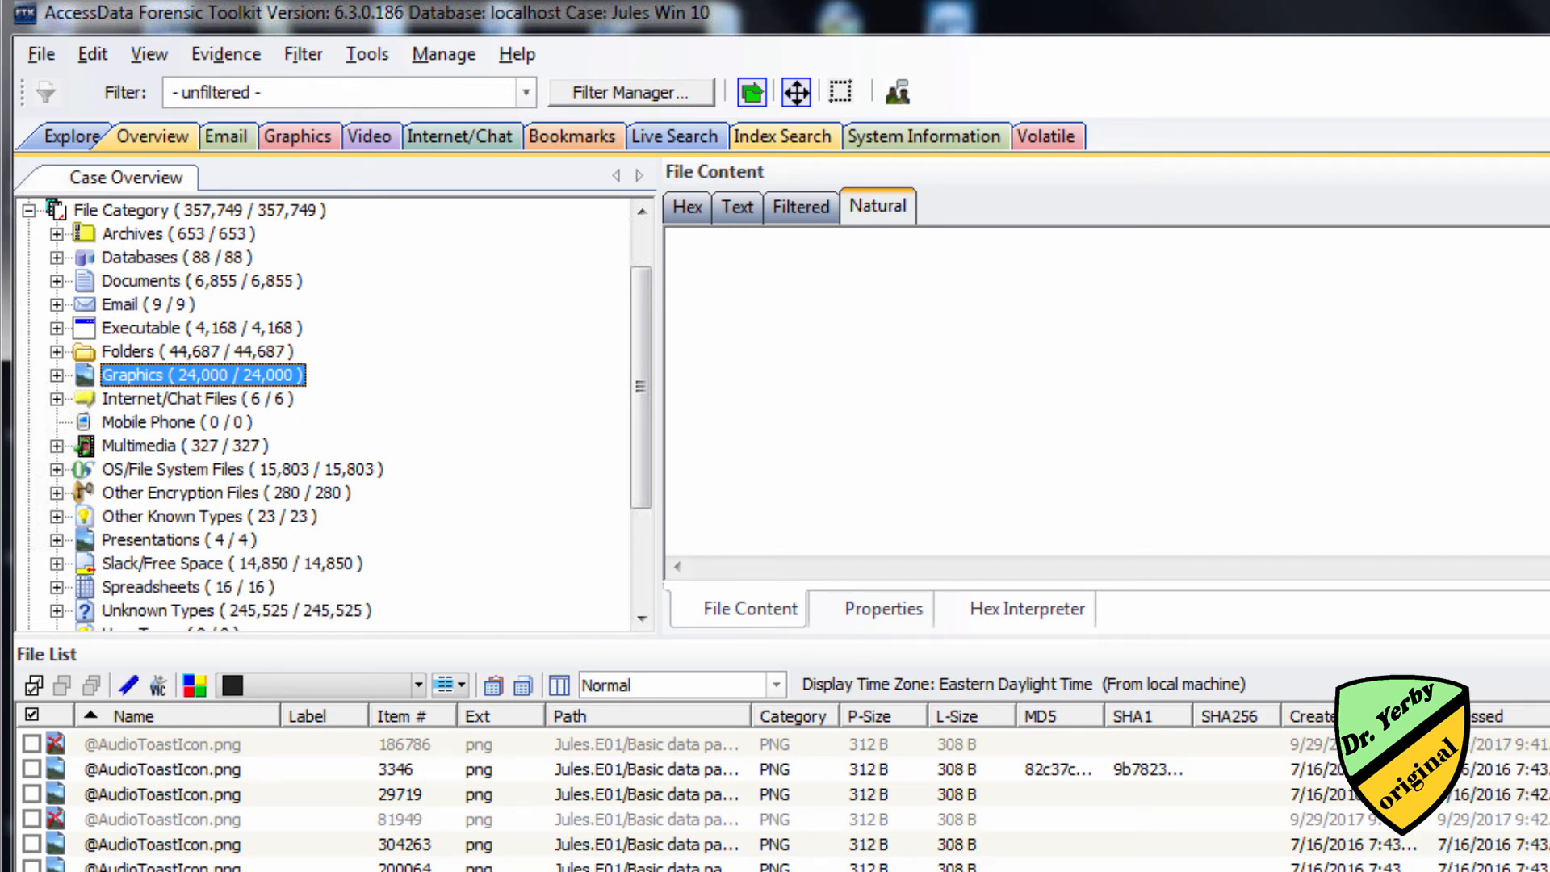
pyautogui.moveTo(750, 716); pyautogui.dragTo(981, 716)
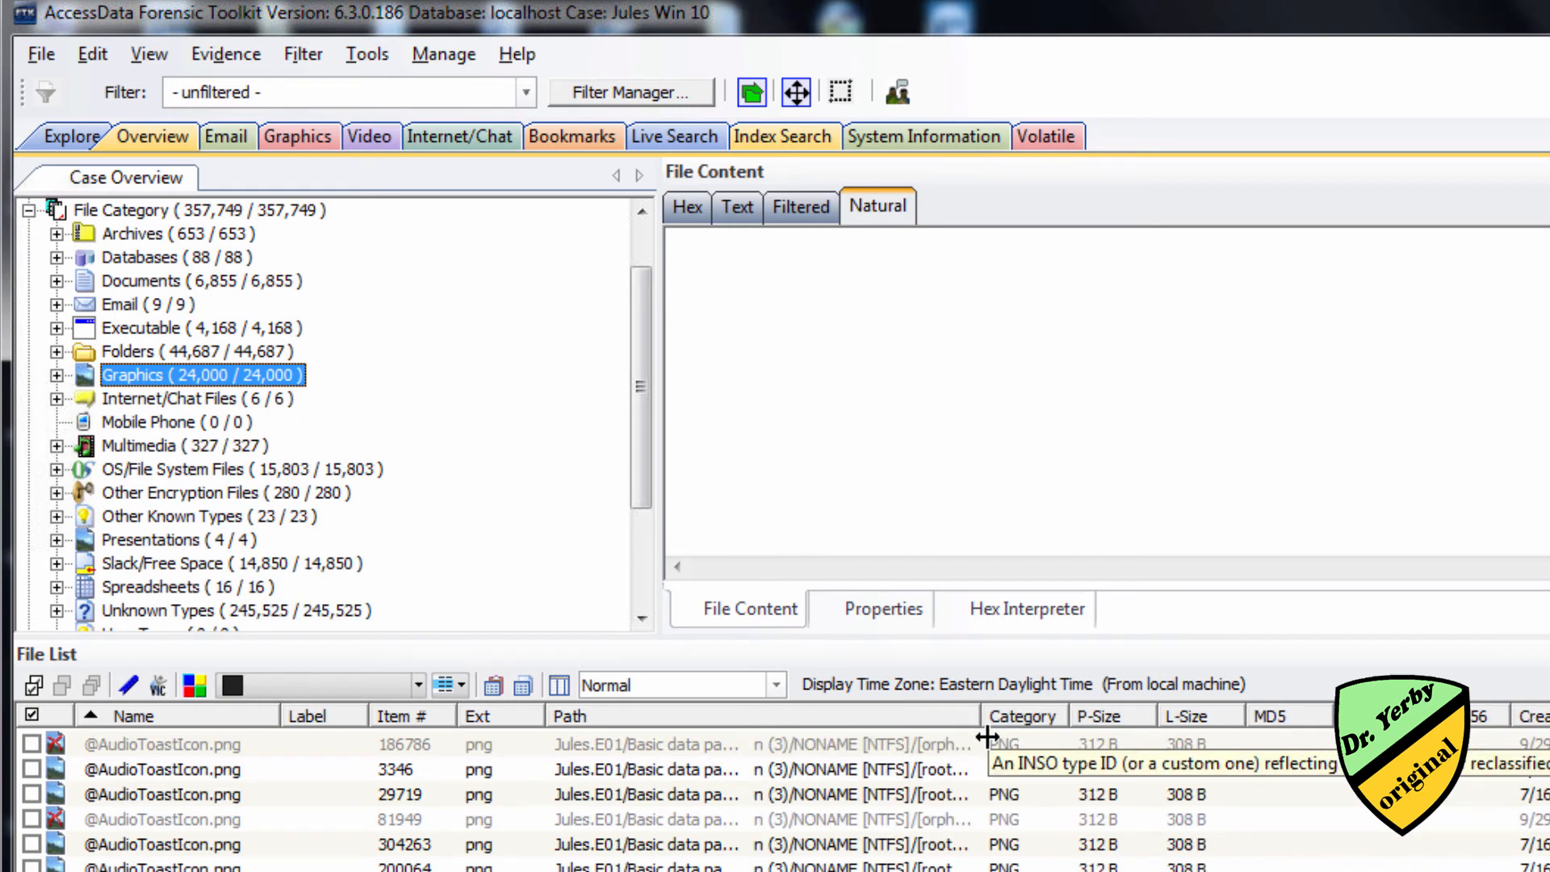
pyautogui.scroll(1, 323, 412)
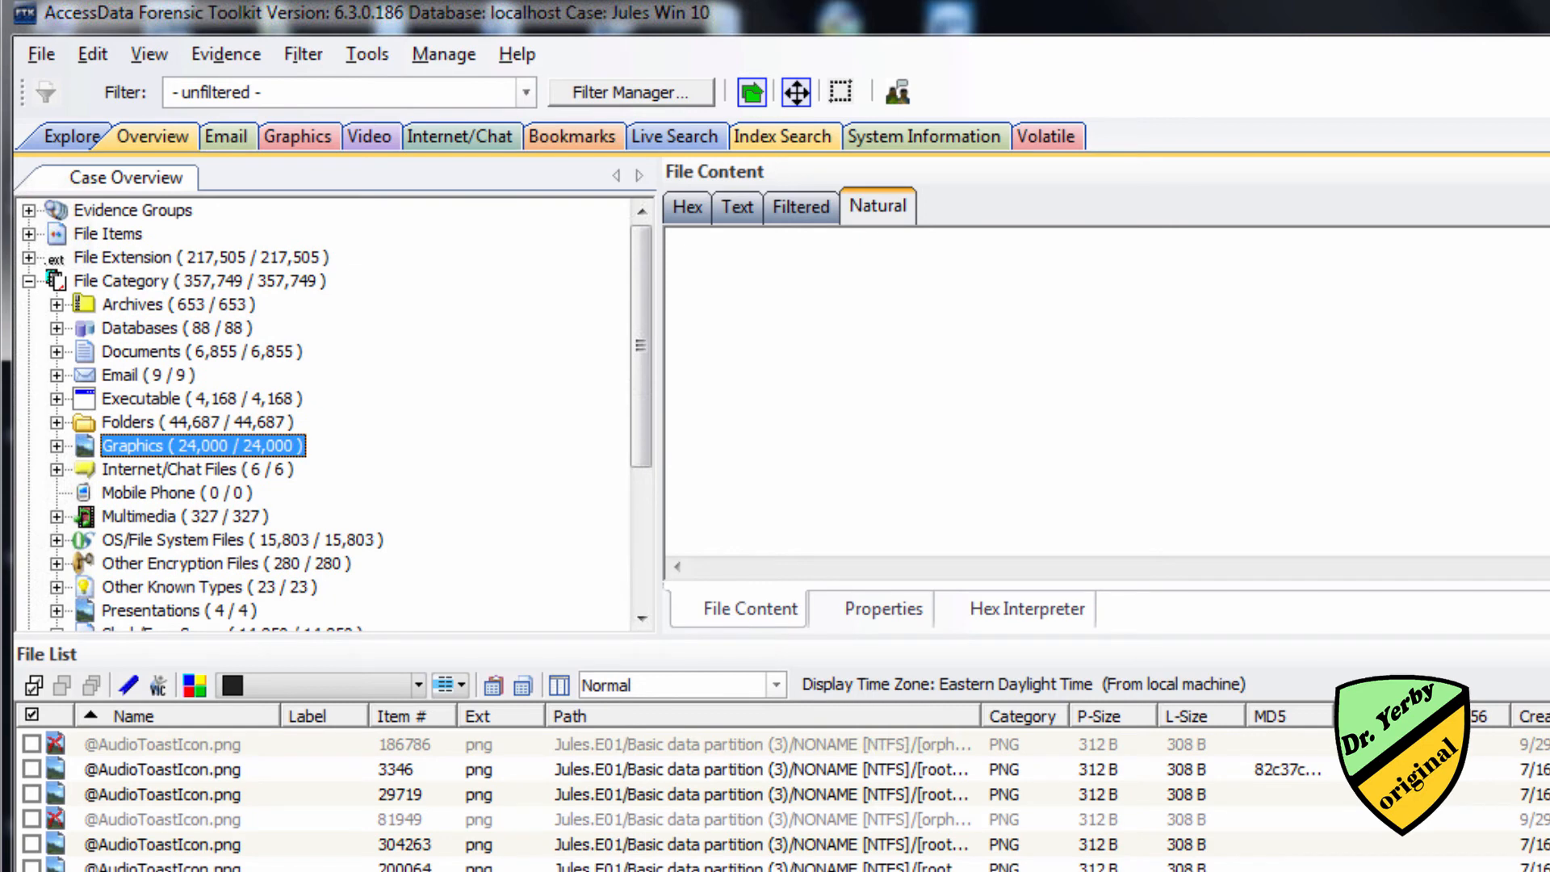
pyautogui.click(774, 654)
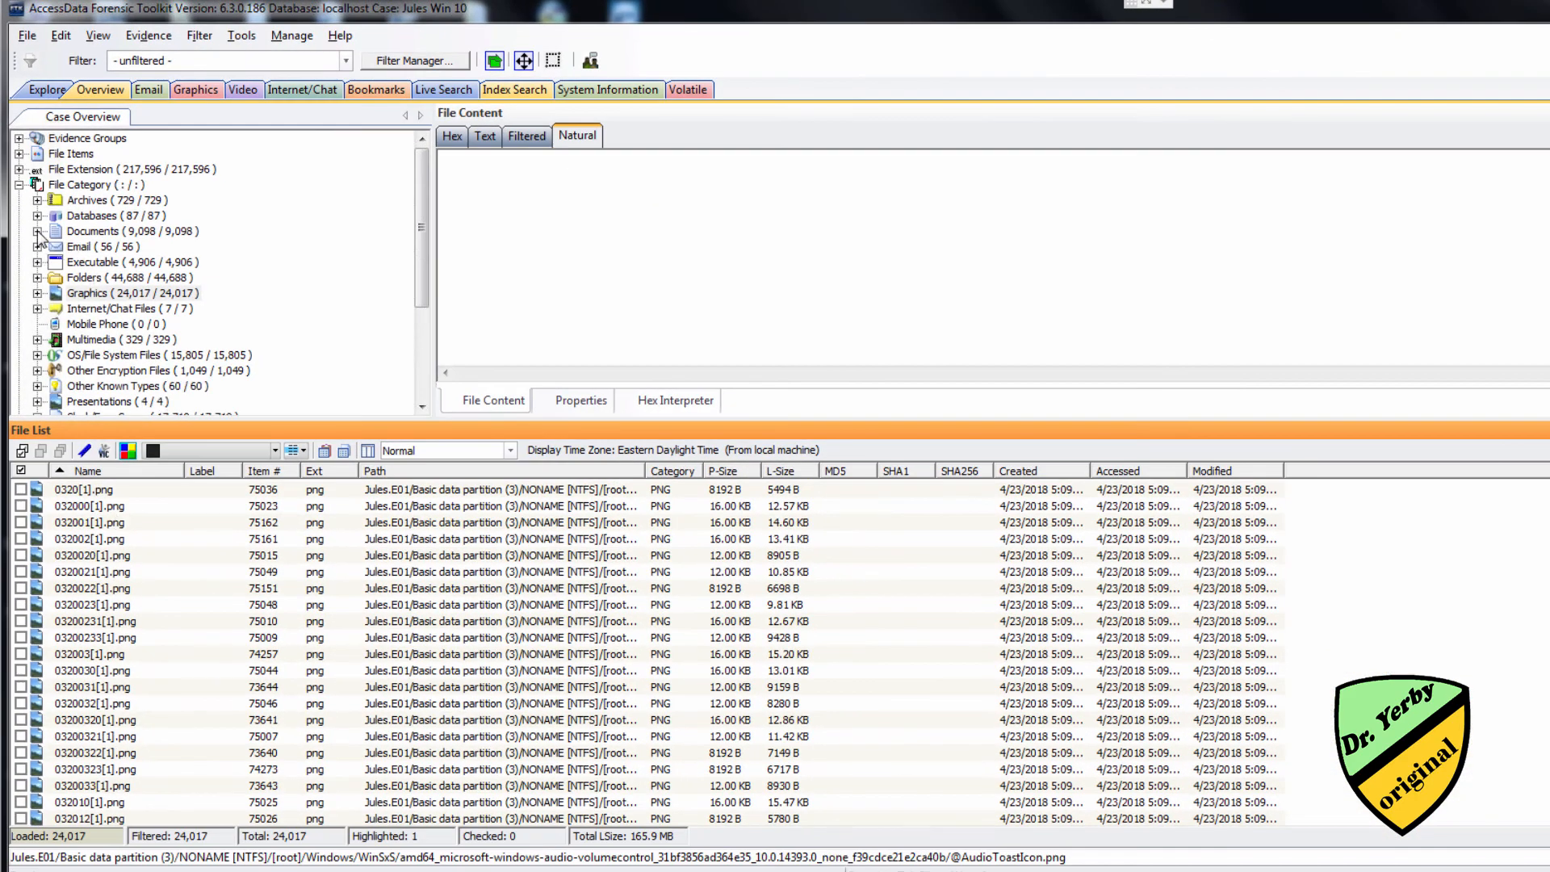
# Step: Show the Documents category files and scroll through the list
pyautogui.click(89, 232)
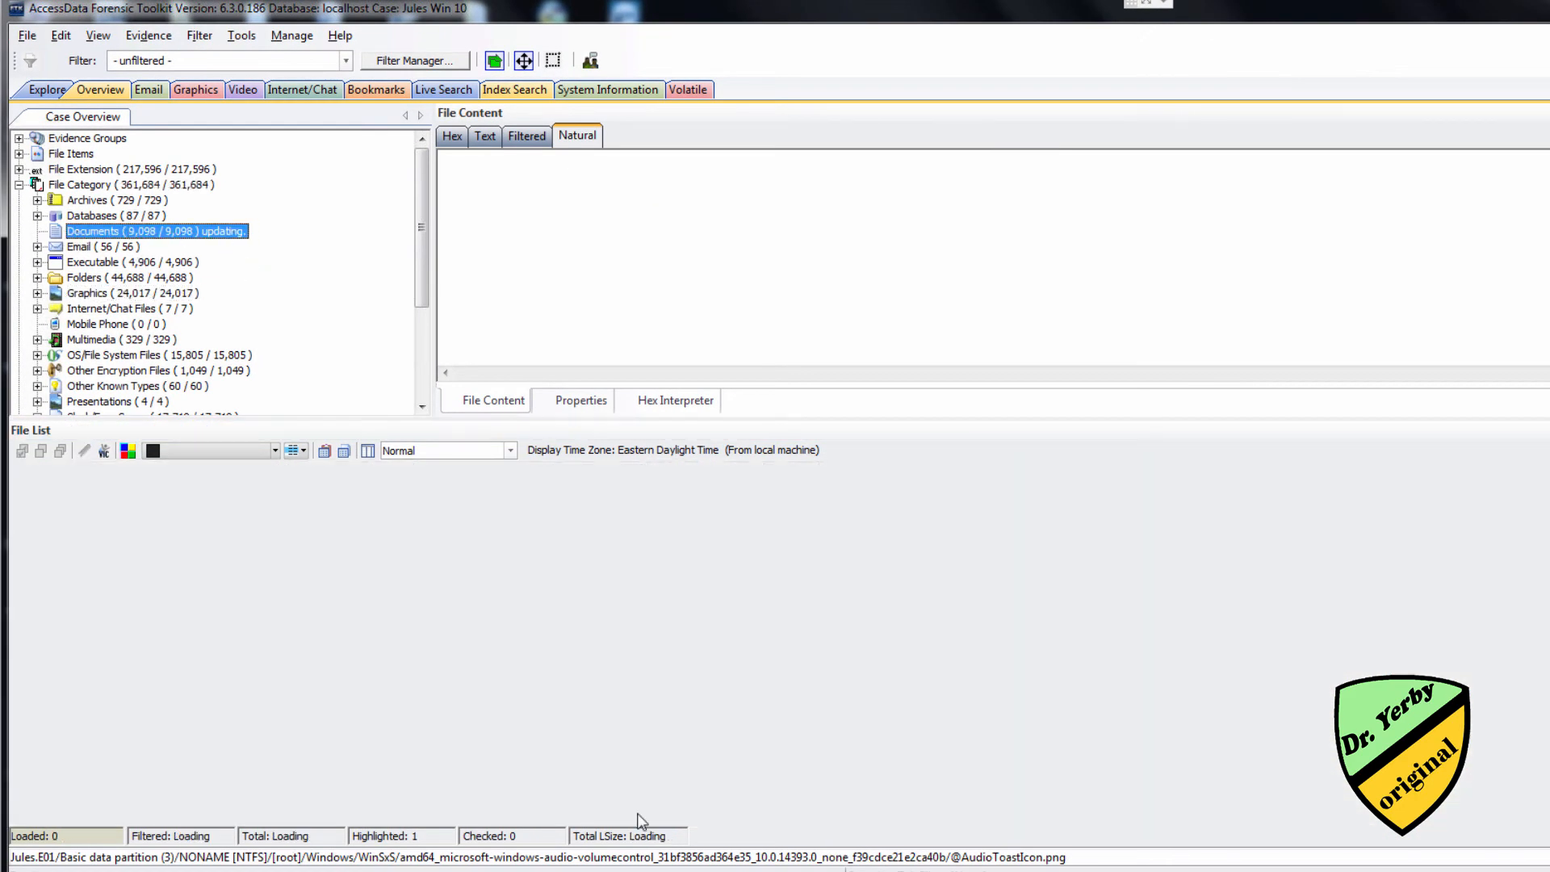
pyautogui.scroll(-5, 775, 645)
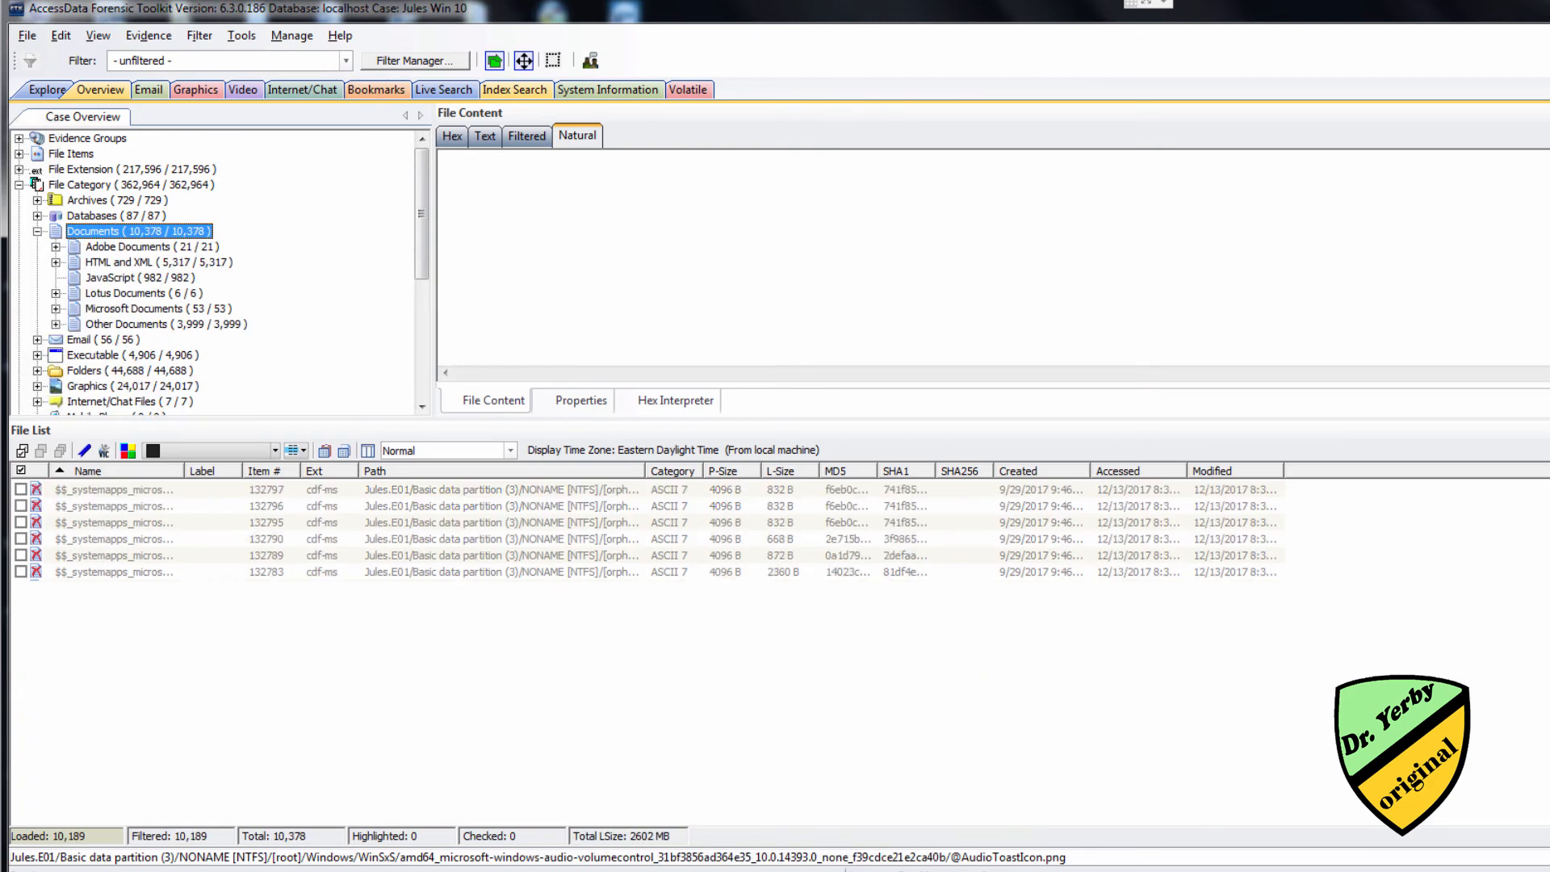
pyautogui.scroll(-8, 887, 555)
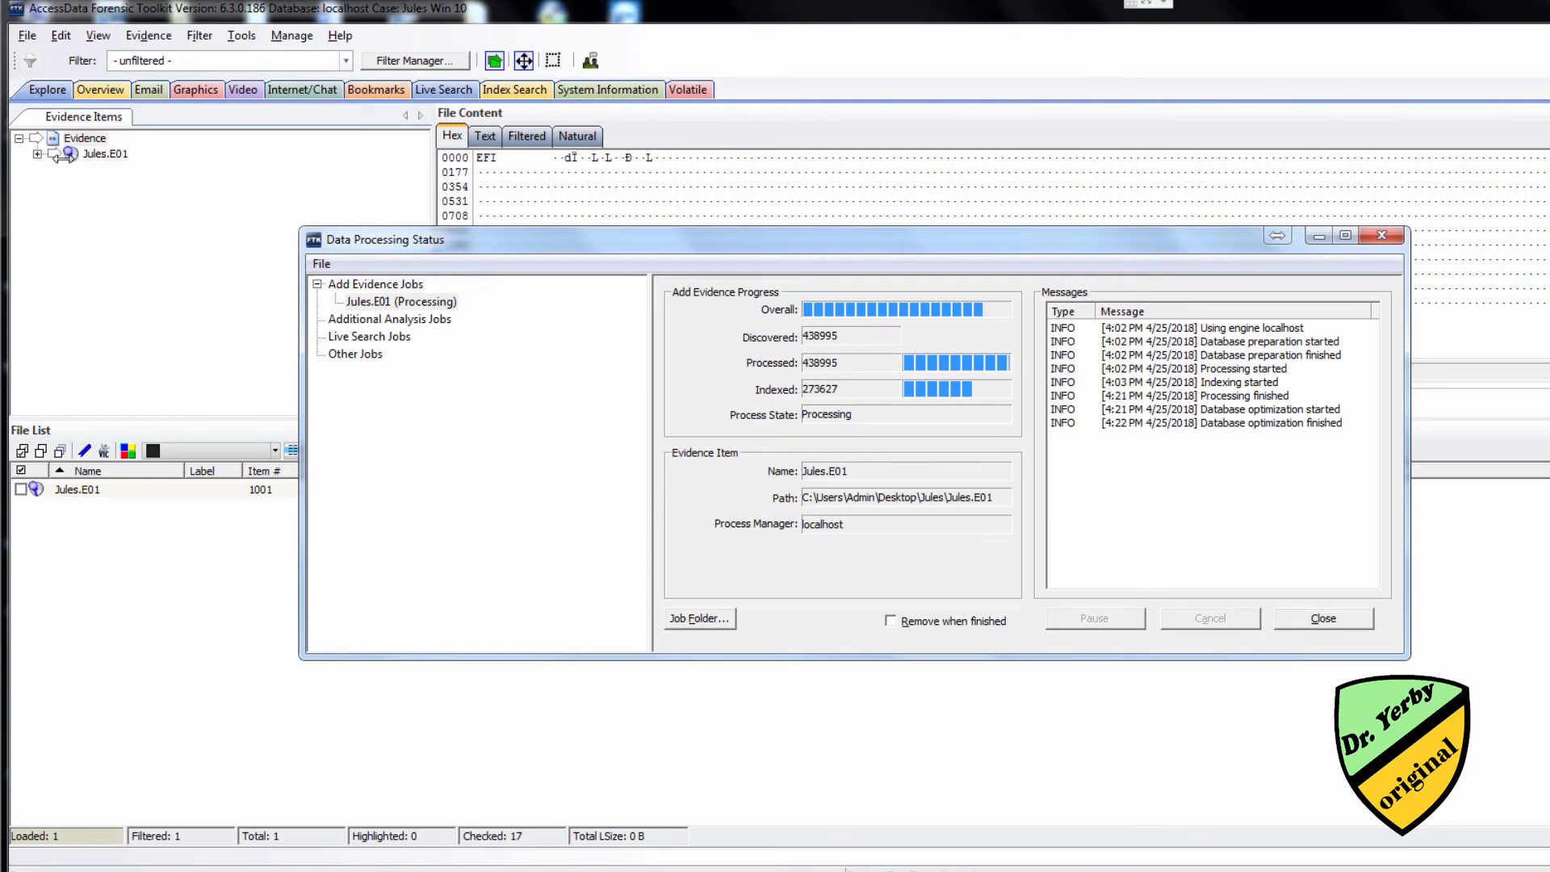
# Step: Dismiss the processing status and list the Checked Items under File Items
pyautogui.click(100, 90)
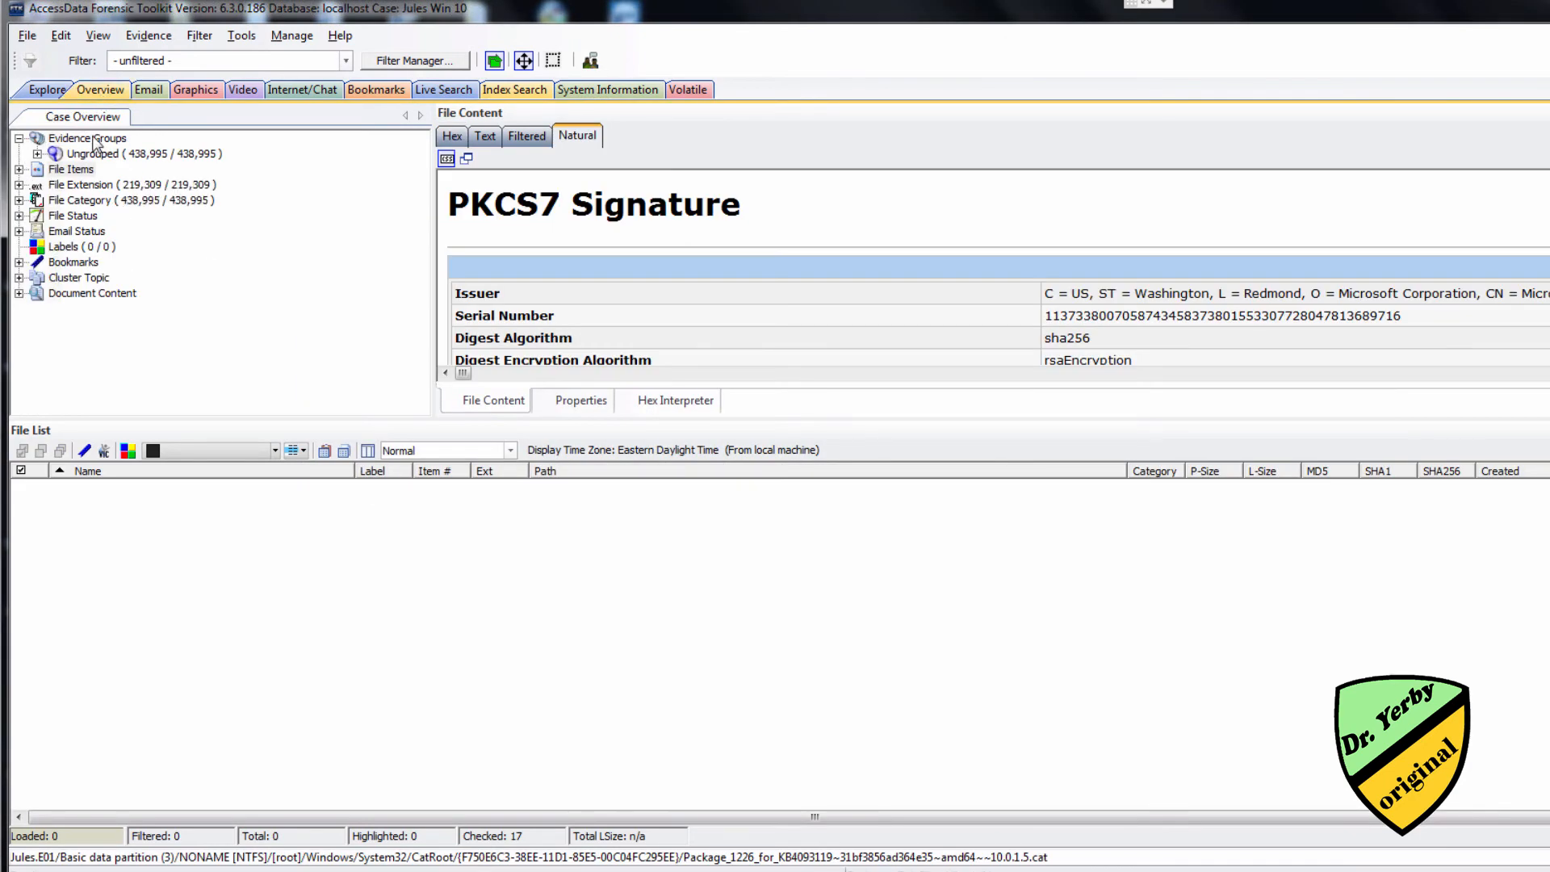
pyautogui.doubleClick(48, 170)
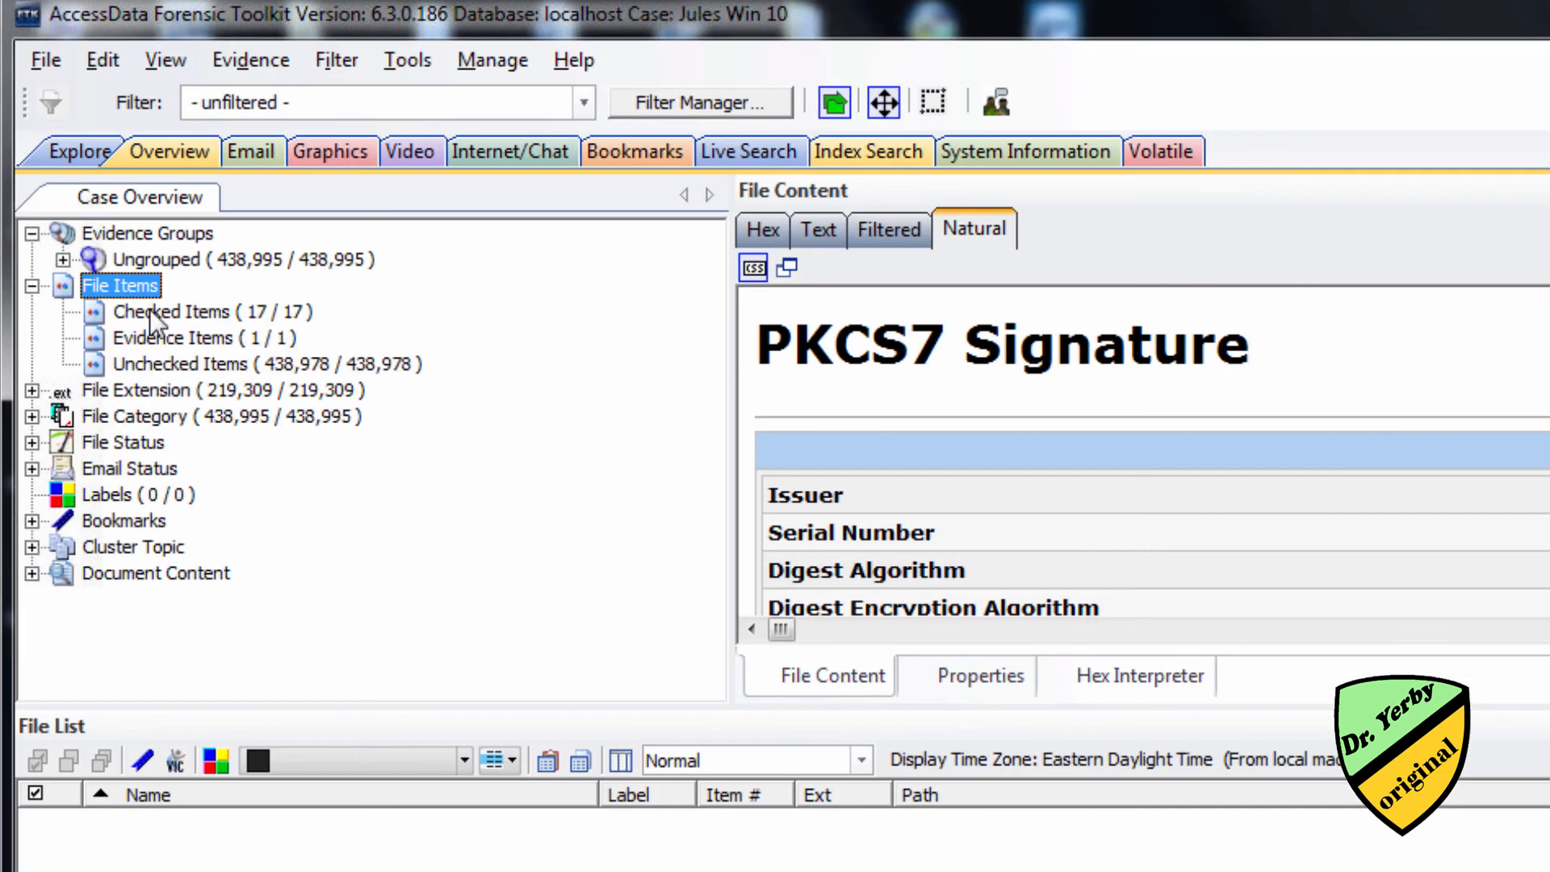
pyautogui.click(153, 314)
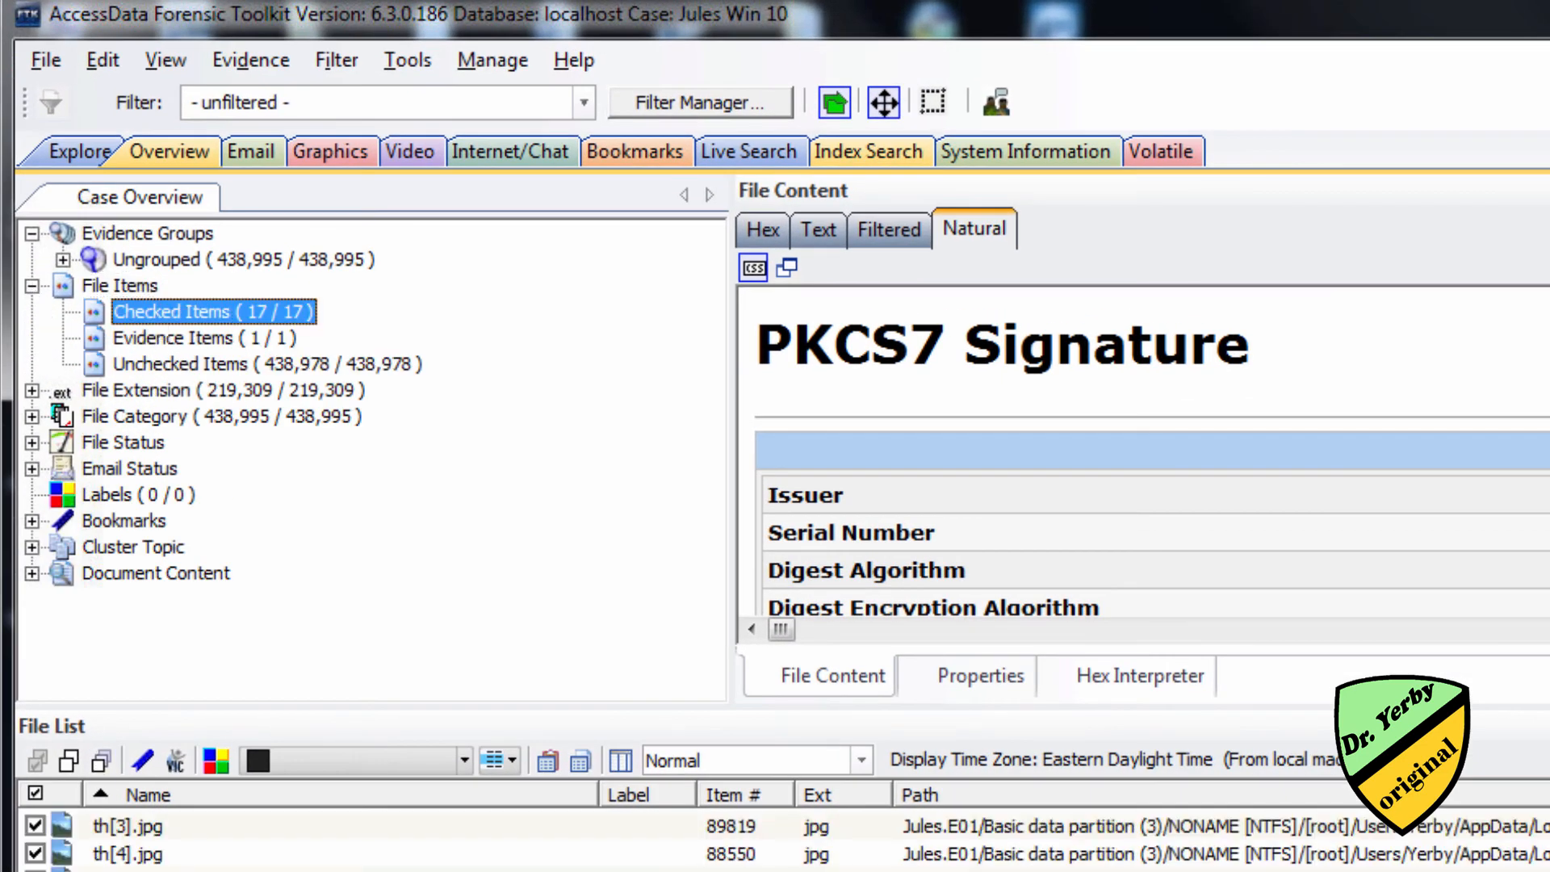
# Step: Preview th[4].jpg and the chemicals table image, then close the external photo viewer
pyautogui.click(151, 854)
pyautogui.click(484, 870)
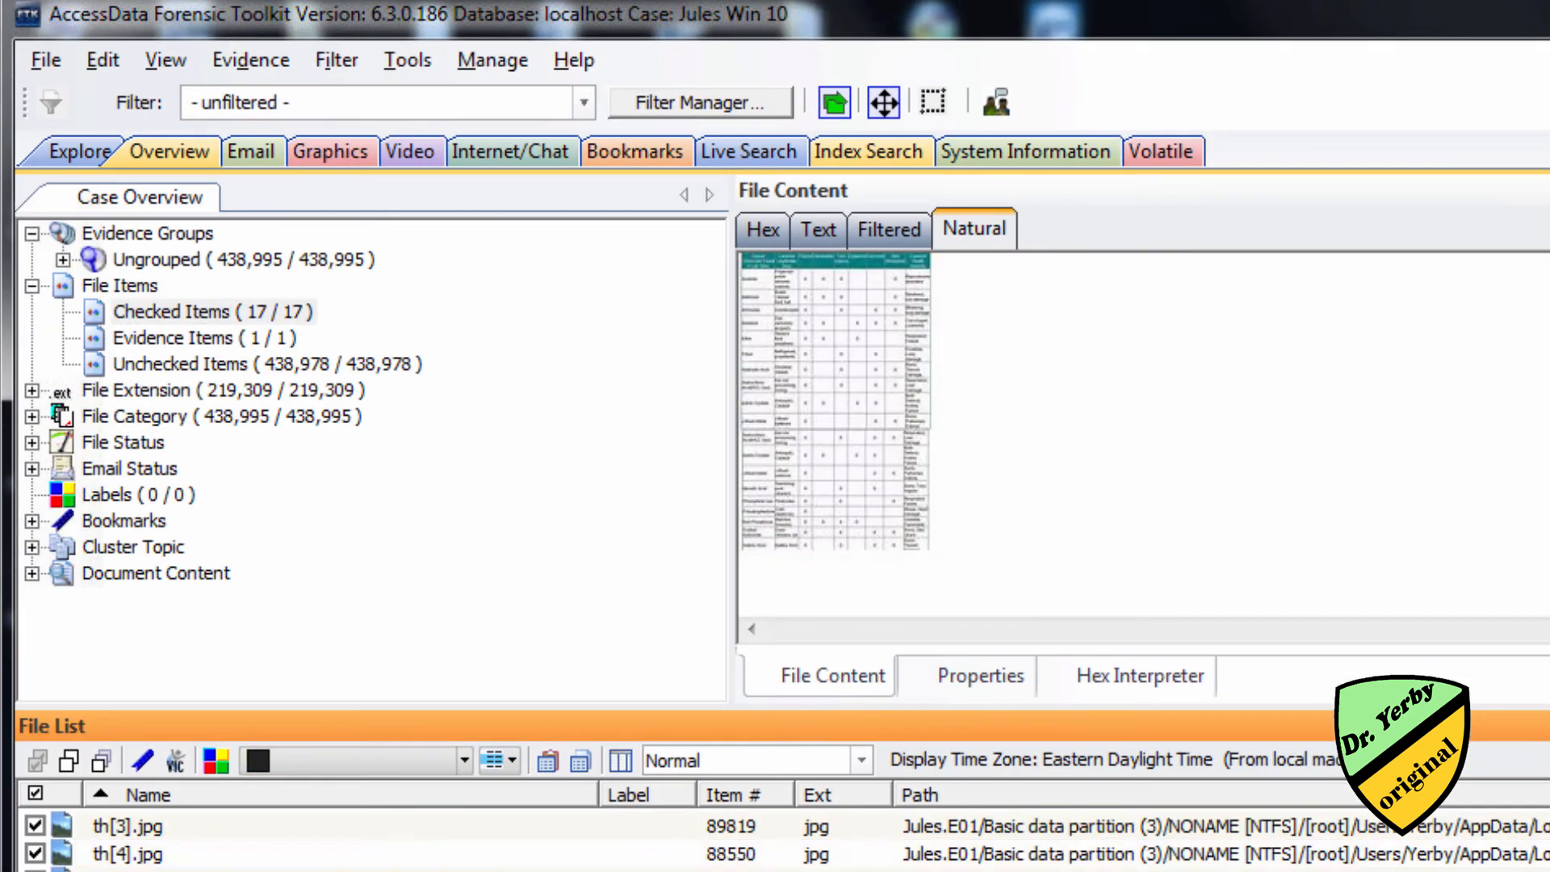
pyautogui.scroll(10, 1332, 826)
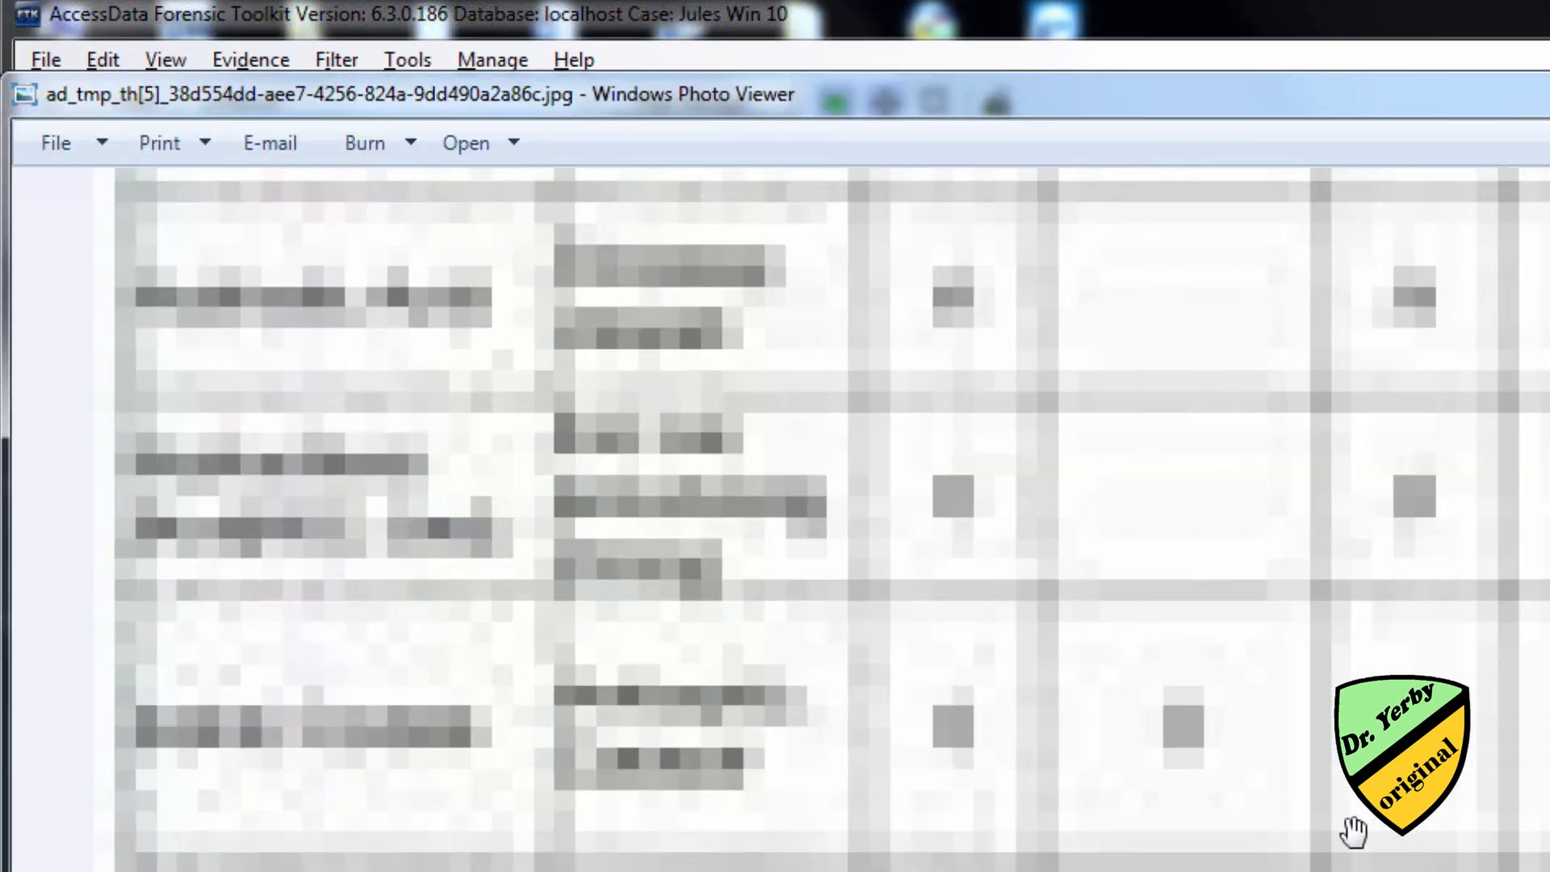
pyautogui.scroll(-3, 1331, 825)
pyautogui.click(1548, 82)
# Step: Step through the remaining checked images, ending on the Jenkem cartoon
pyautogui.click(141, 342)
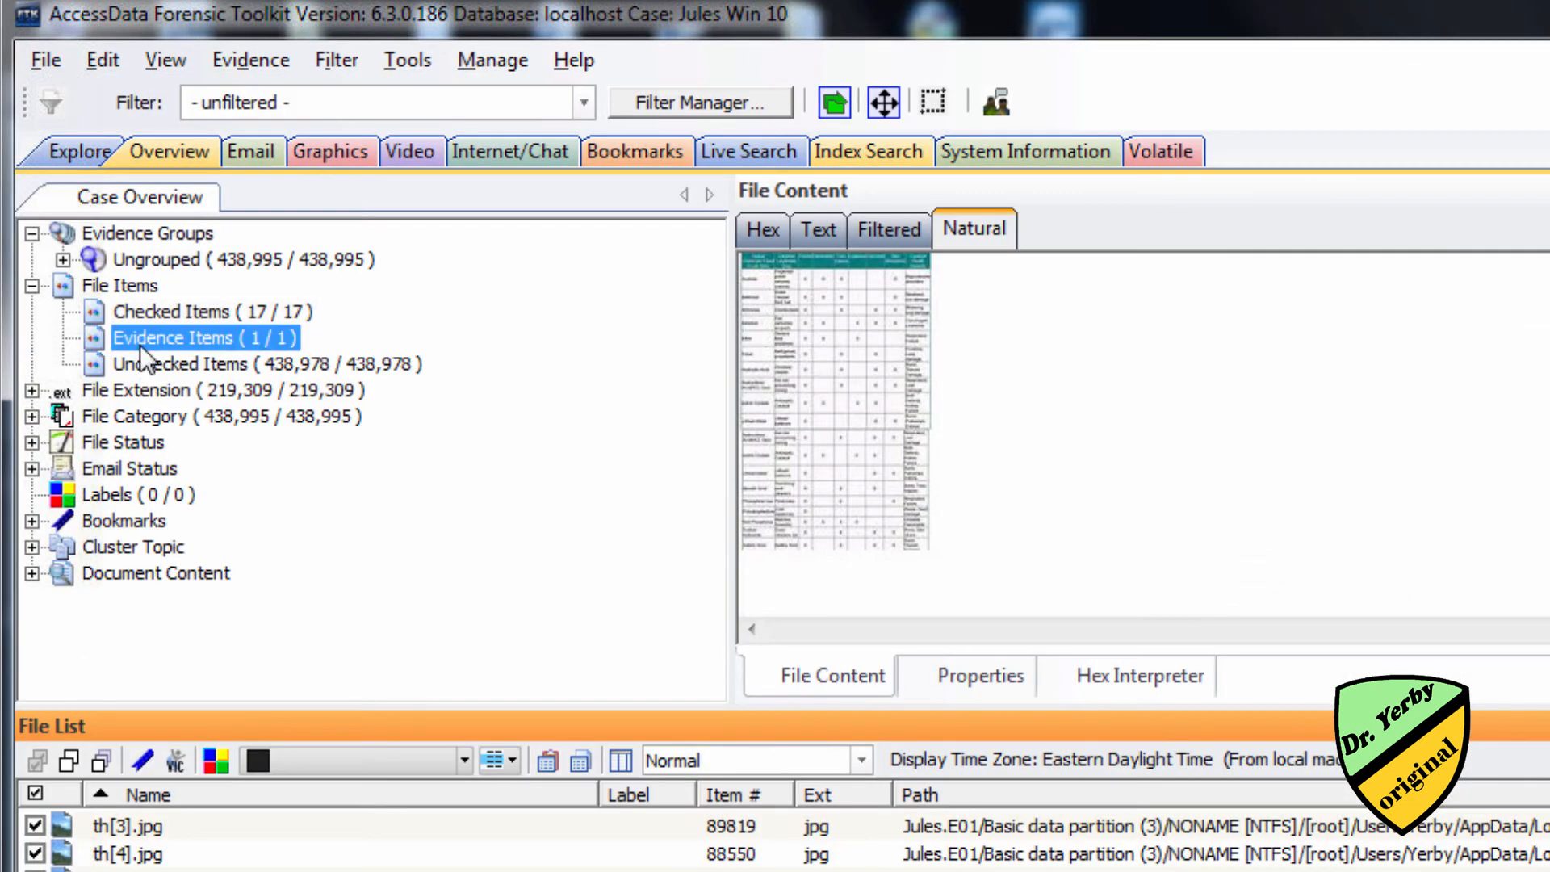
pyautogui.click(140, 314)
pyautogui.press('Down')
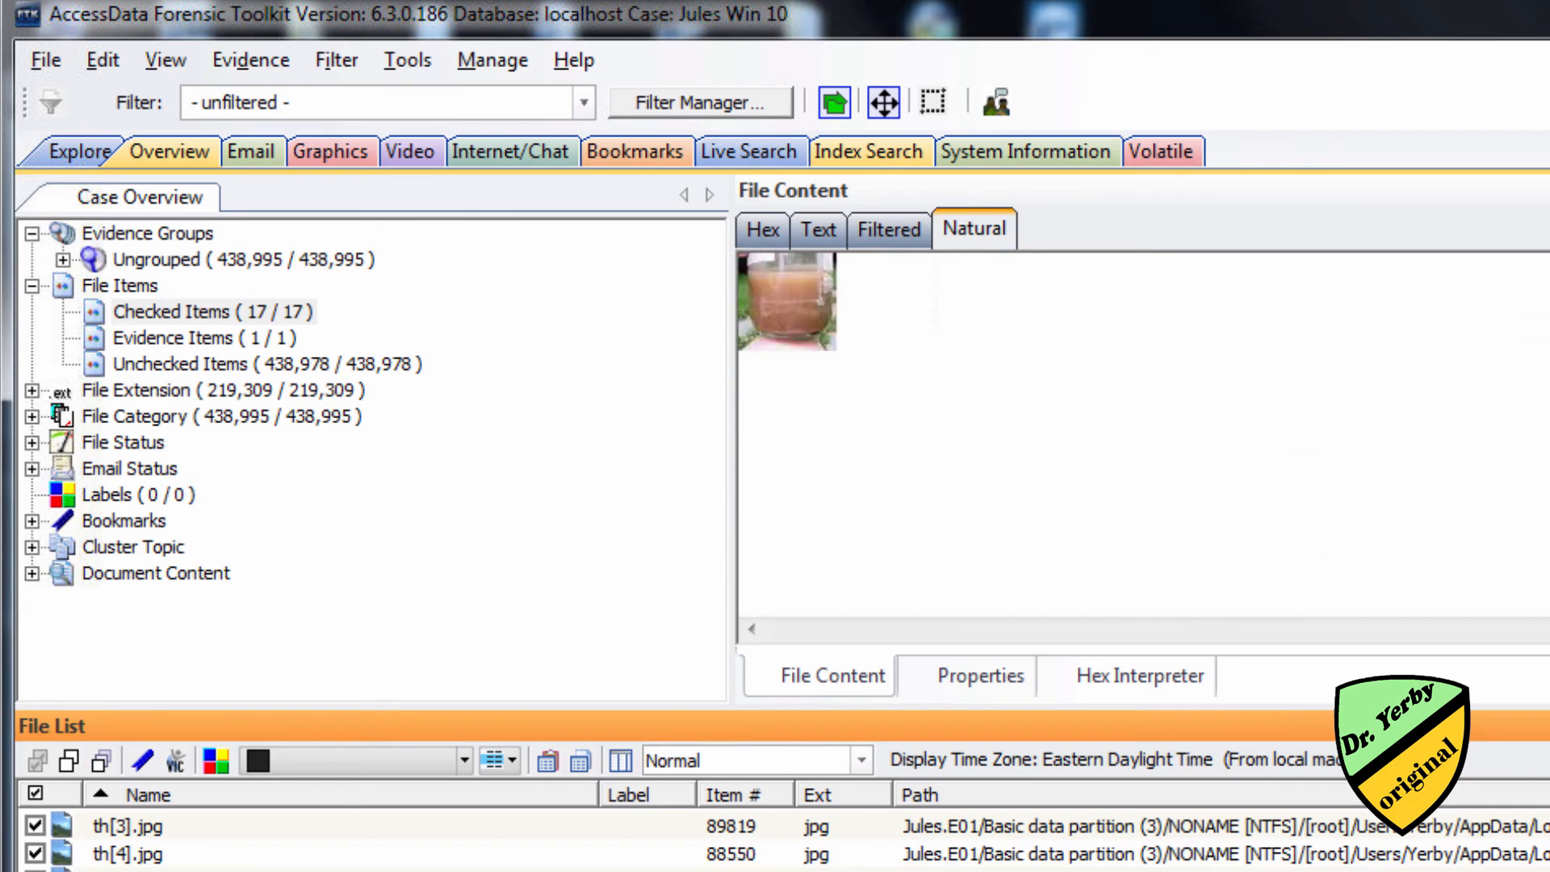
pyautogui.press('Down')
pyautogui.press('Down')
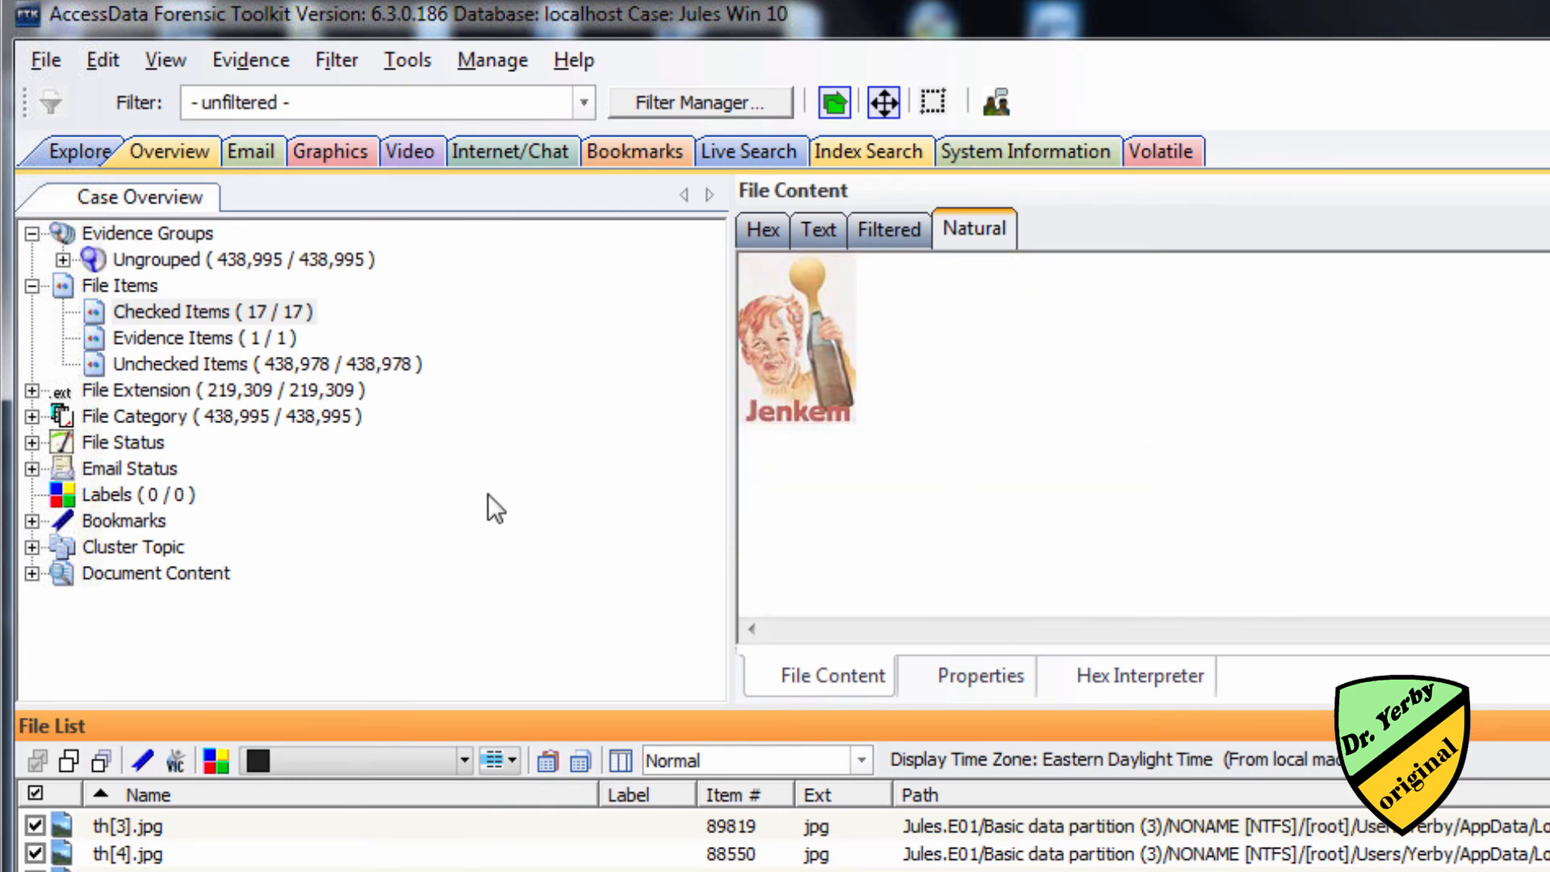
# Step: List the files with the torrent extension under File Extension
pyautogui.click(32, 391)
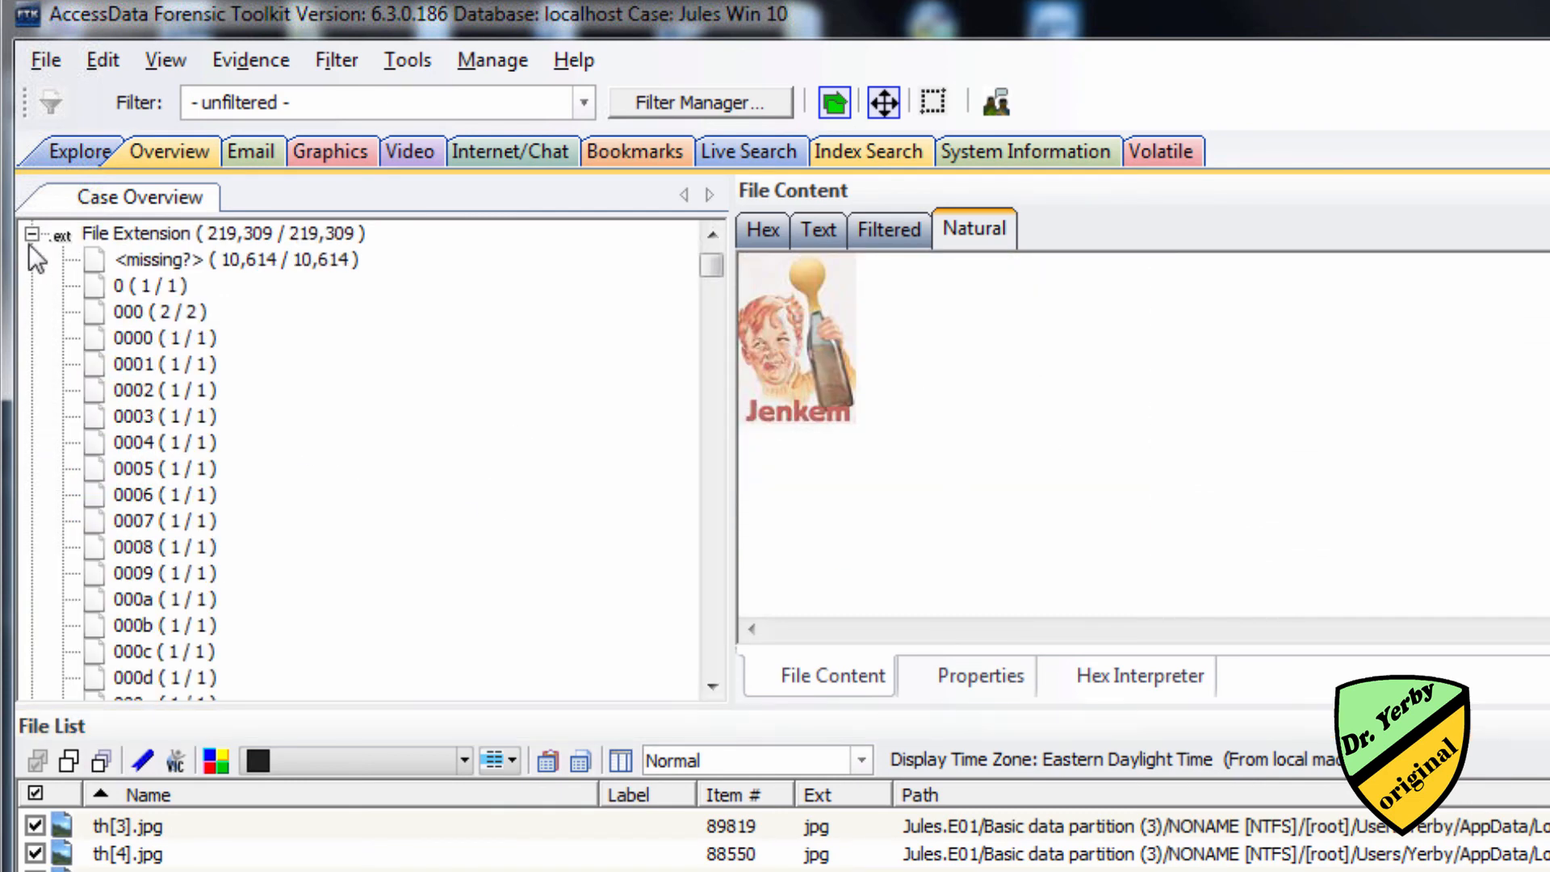
pyautogui.moveTo(712, 269); pyautogui.dragTo(686, 656)
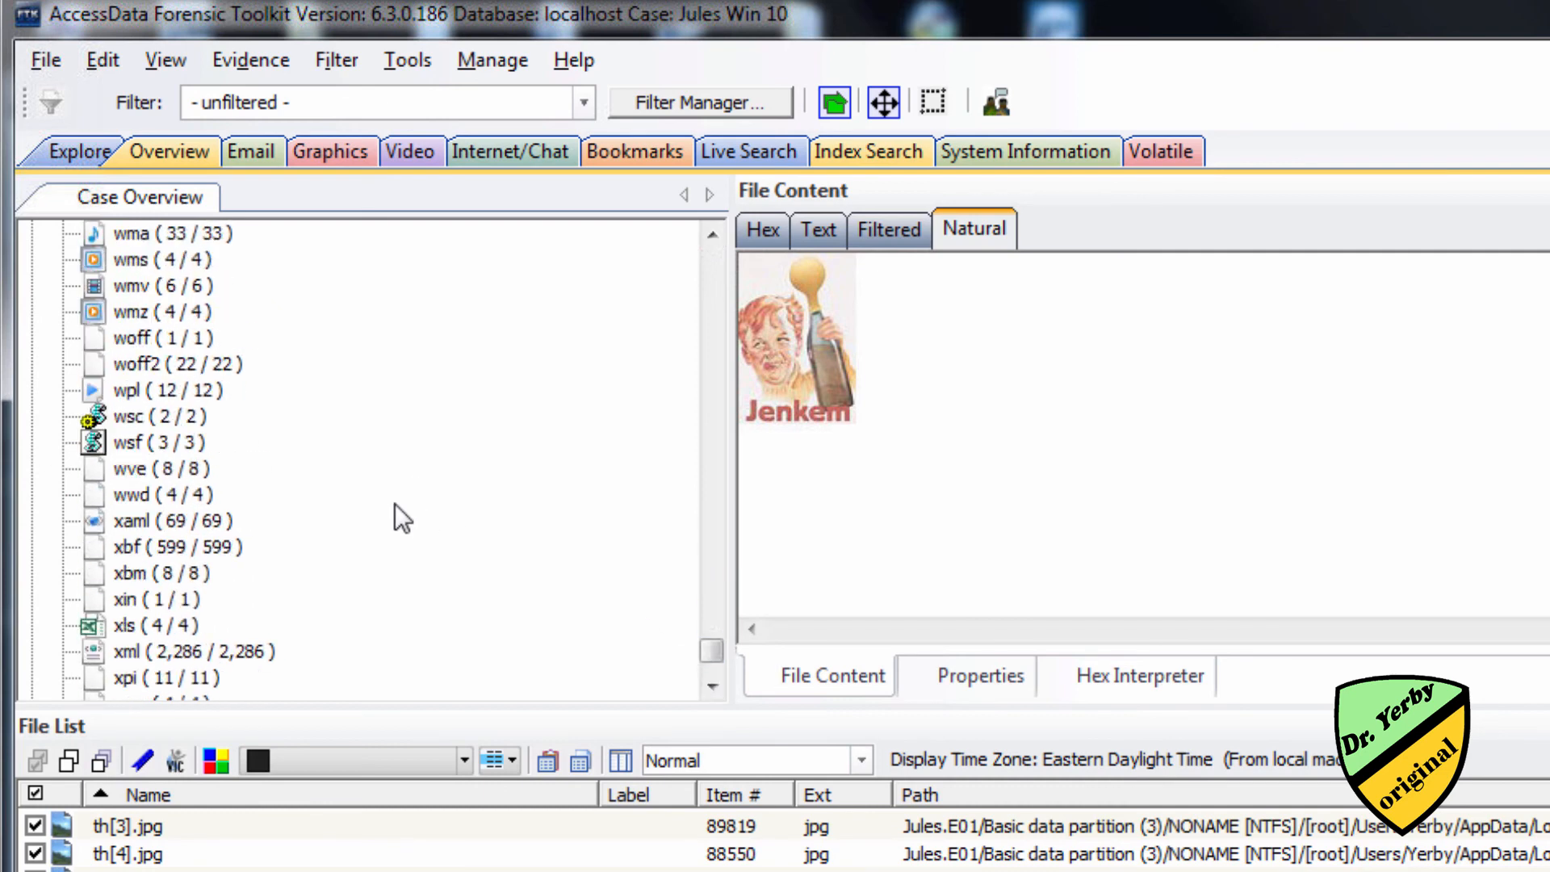
pyautogui.scroll(10, 394, 503)
pyautogui.scroll(8, 389, 500)
pyautogui.click(147, 654)
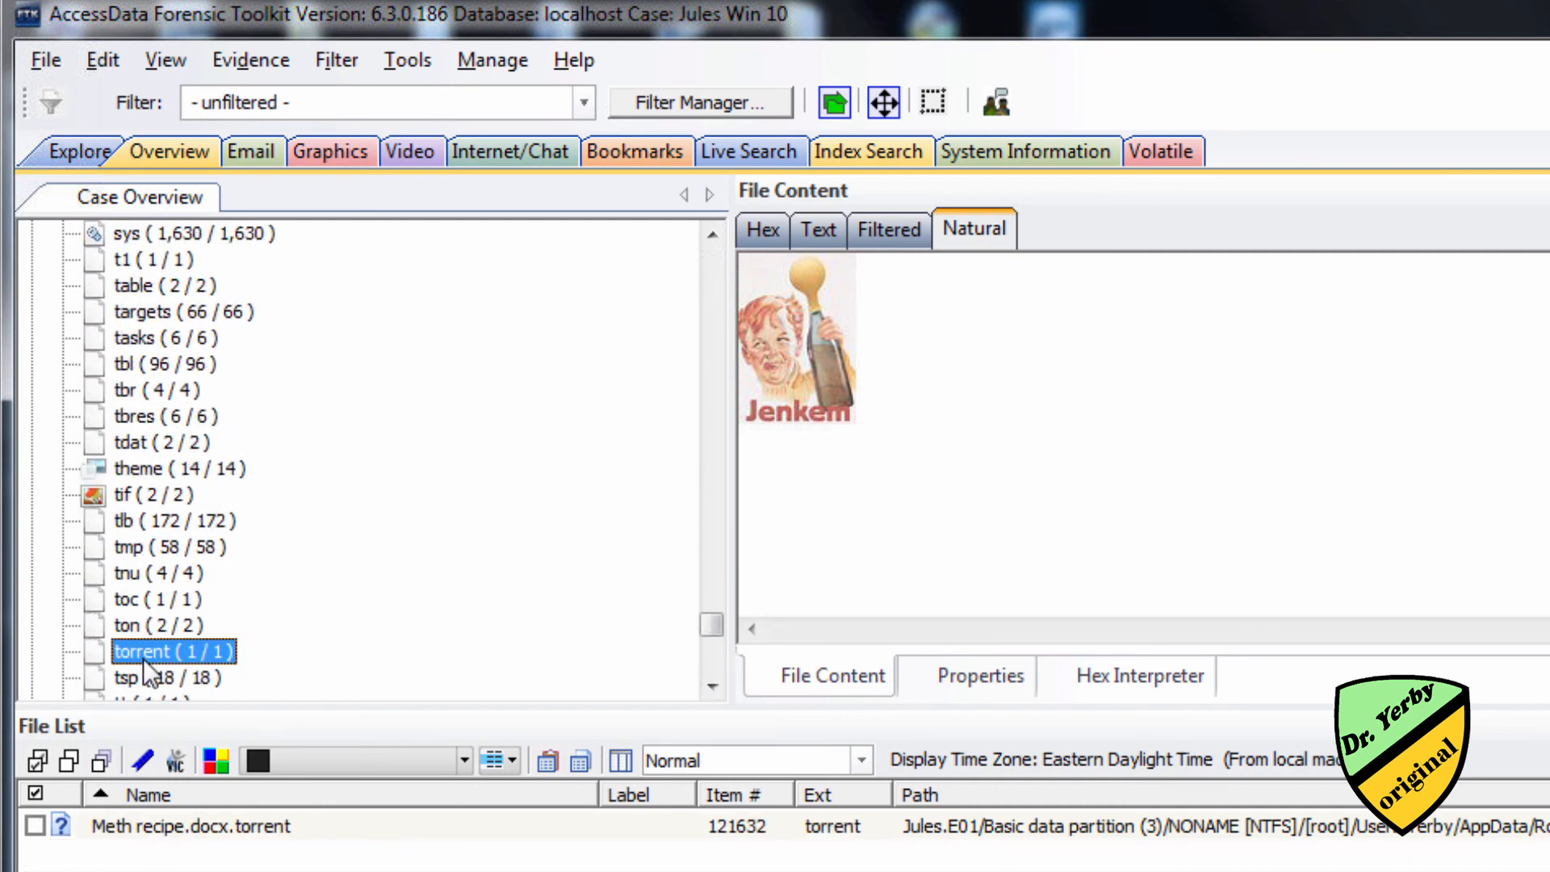
# Step: Read Meth recipe.docx.torrent's filtered text, then show the index search hits for 'meth'
pyautogui.click(200, 828)
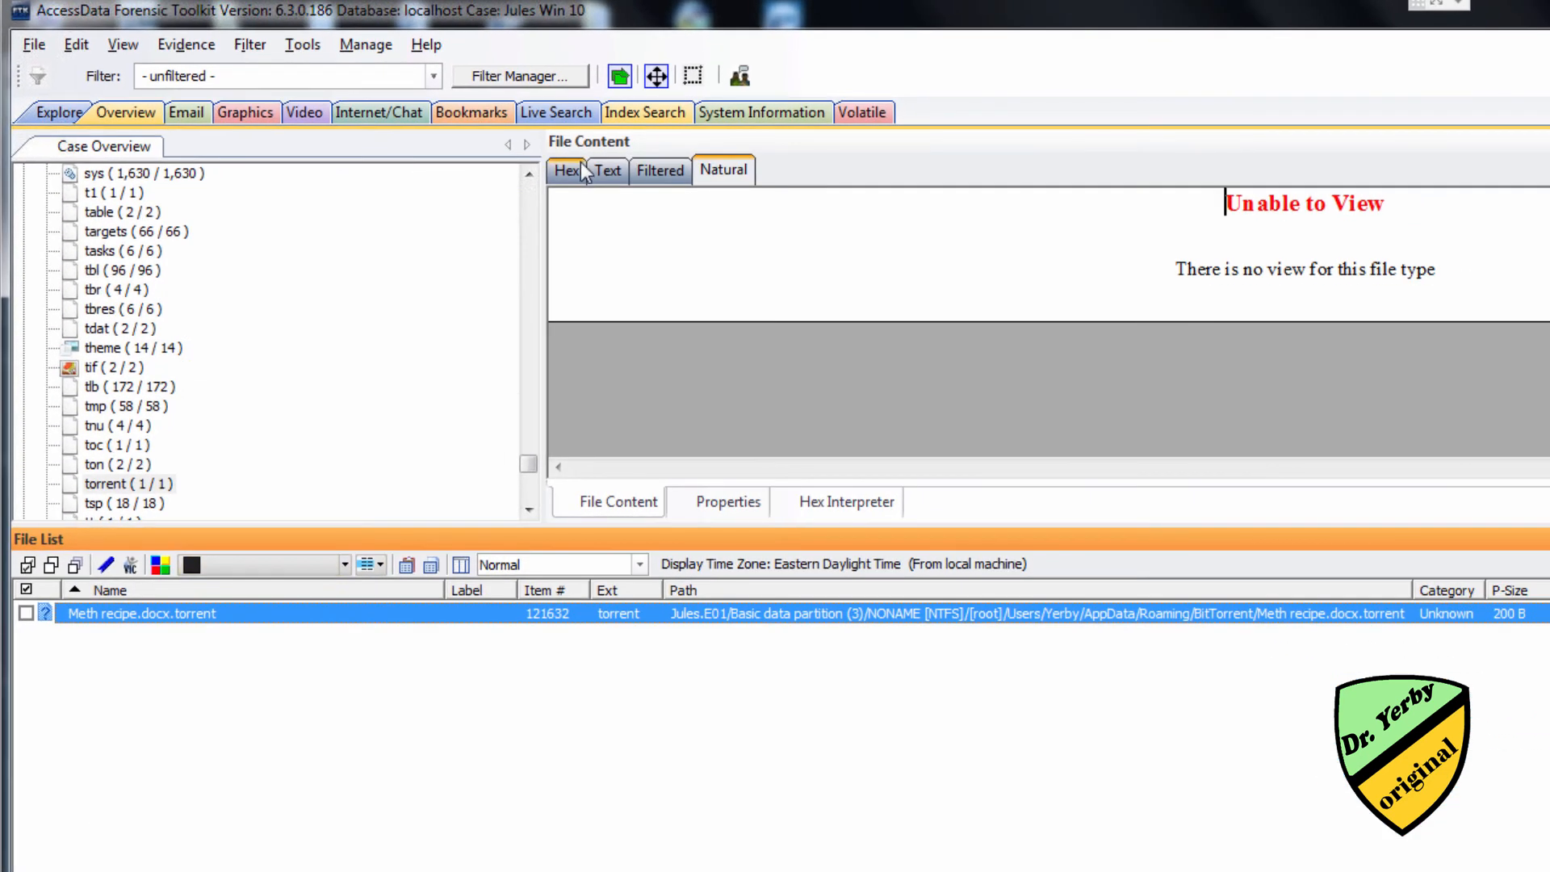
pyautogui.click(863, 229)
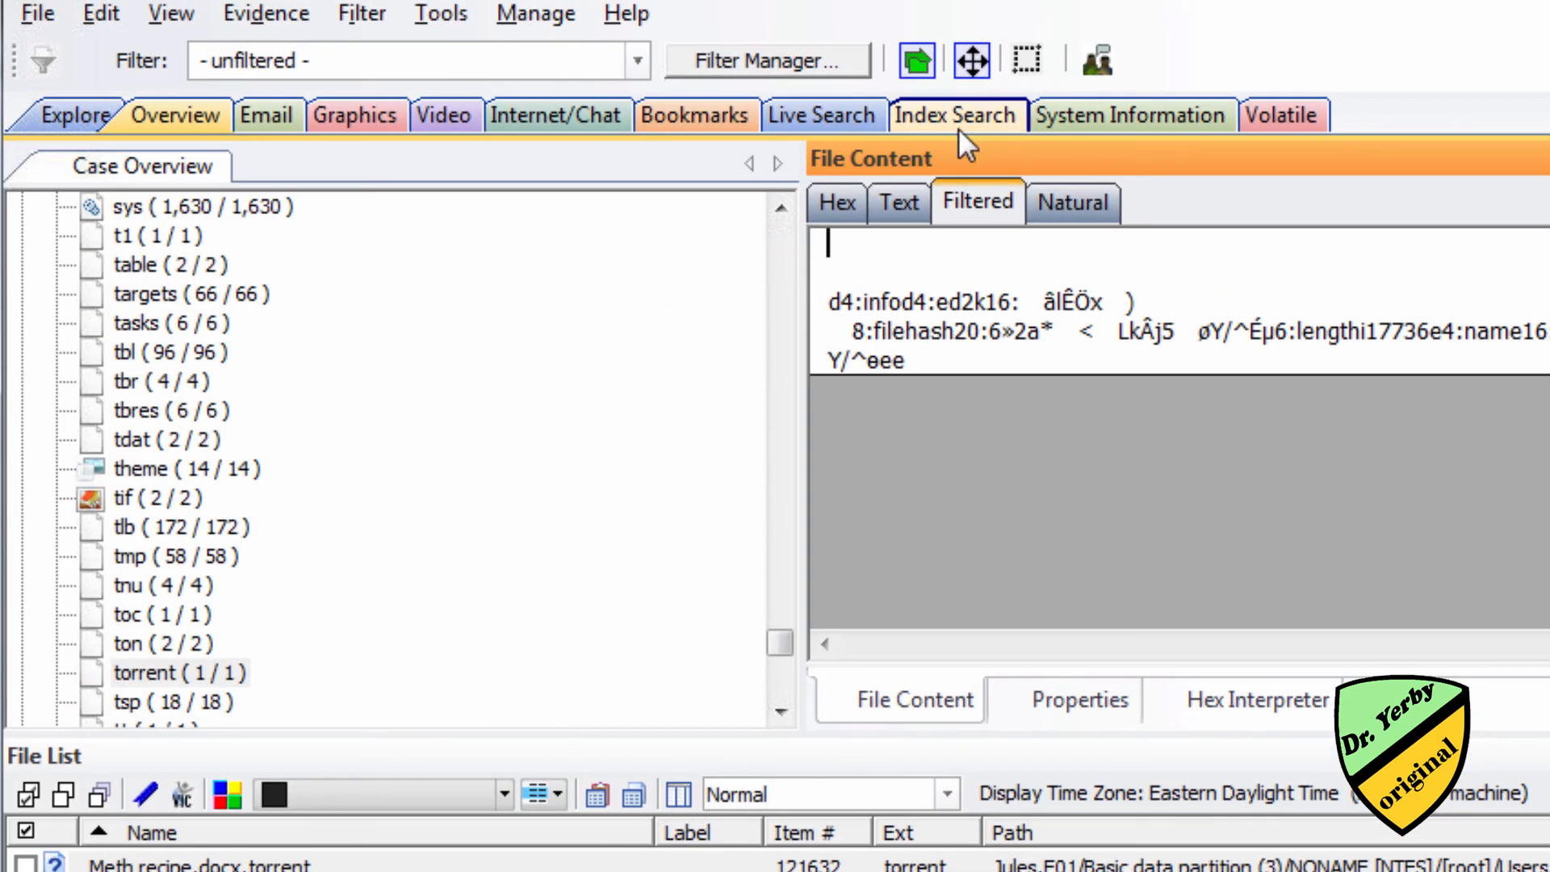
pyautogui.click(296, 61)
pyautogui.click(657, 339)
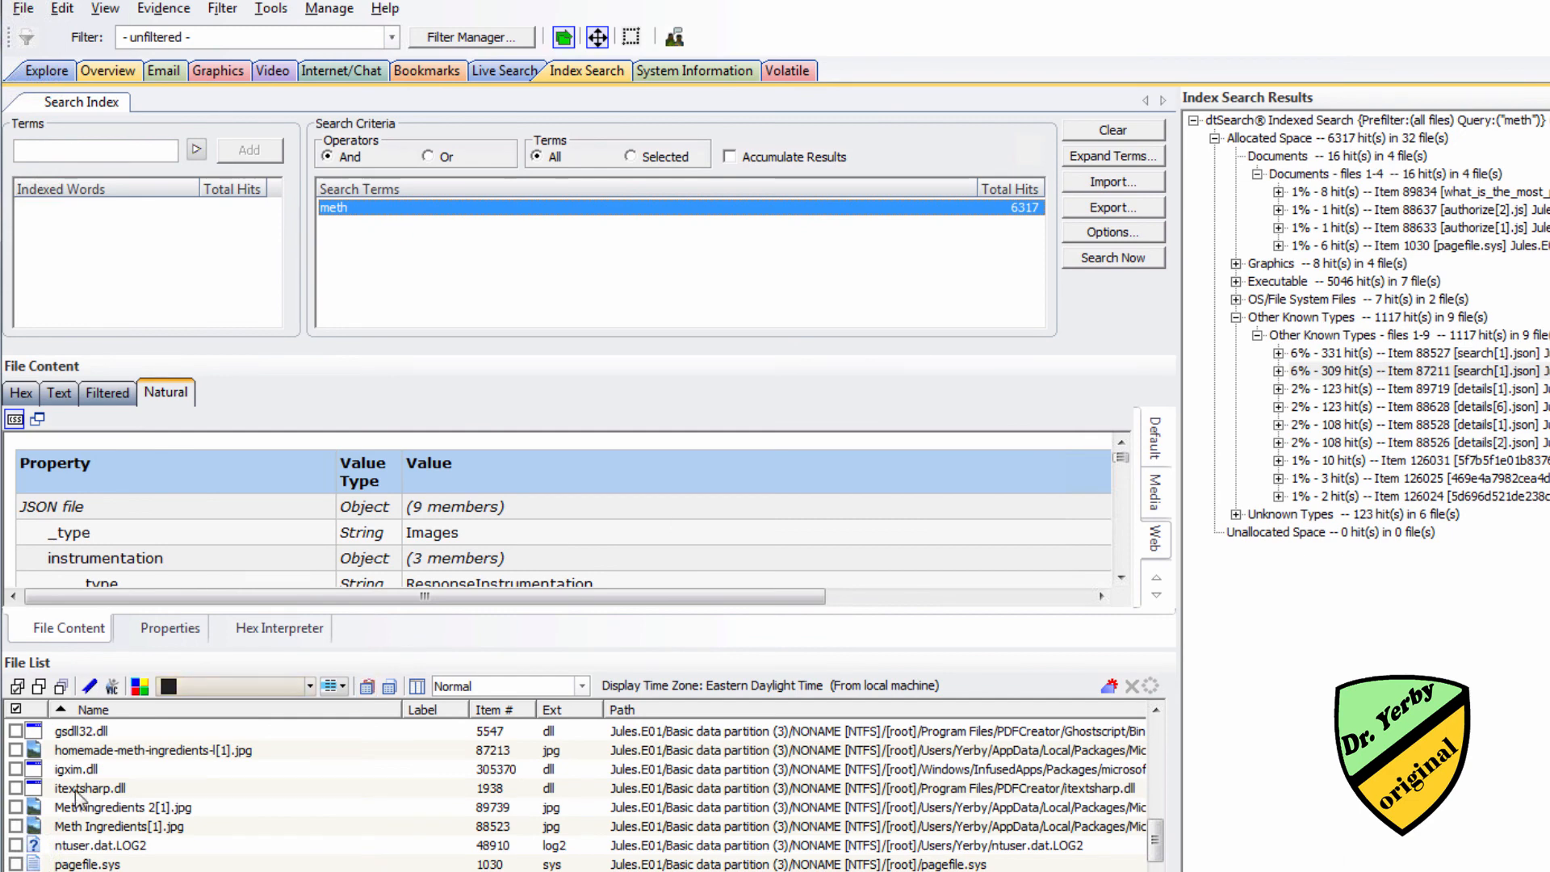
# Step: Preview the homemade-meth-ingredients image from the meth search hits
pyautogui.click(149, 751)
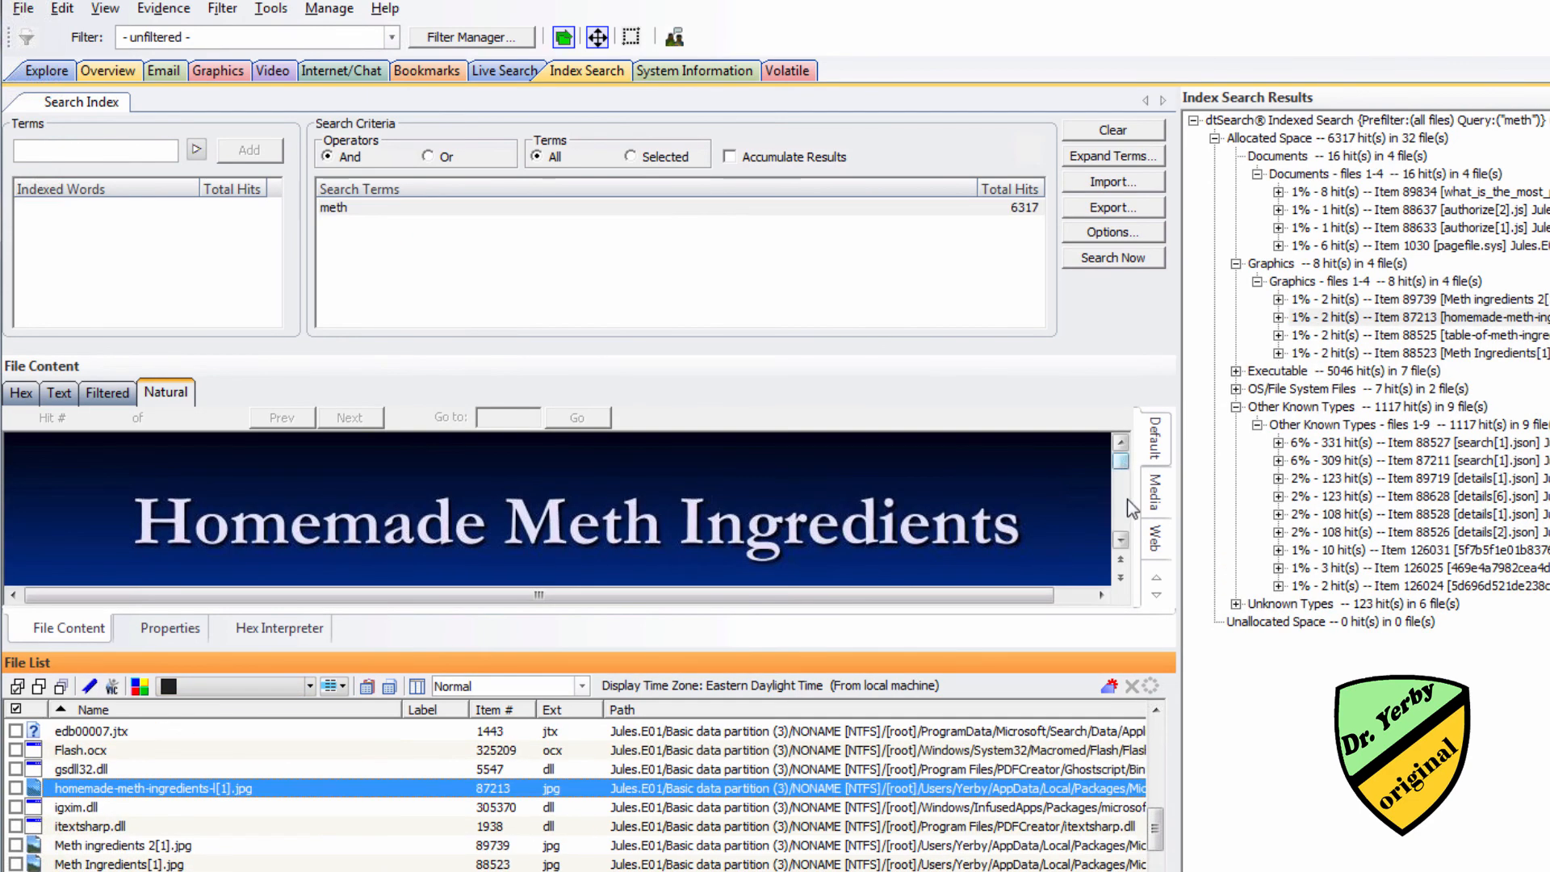
pyautogui.click(61, 686)
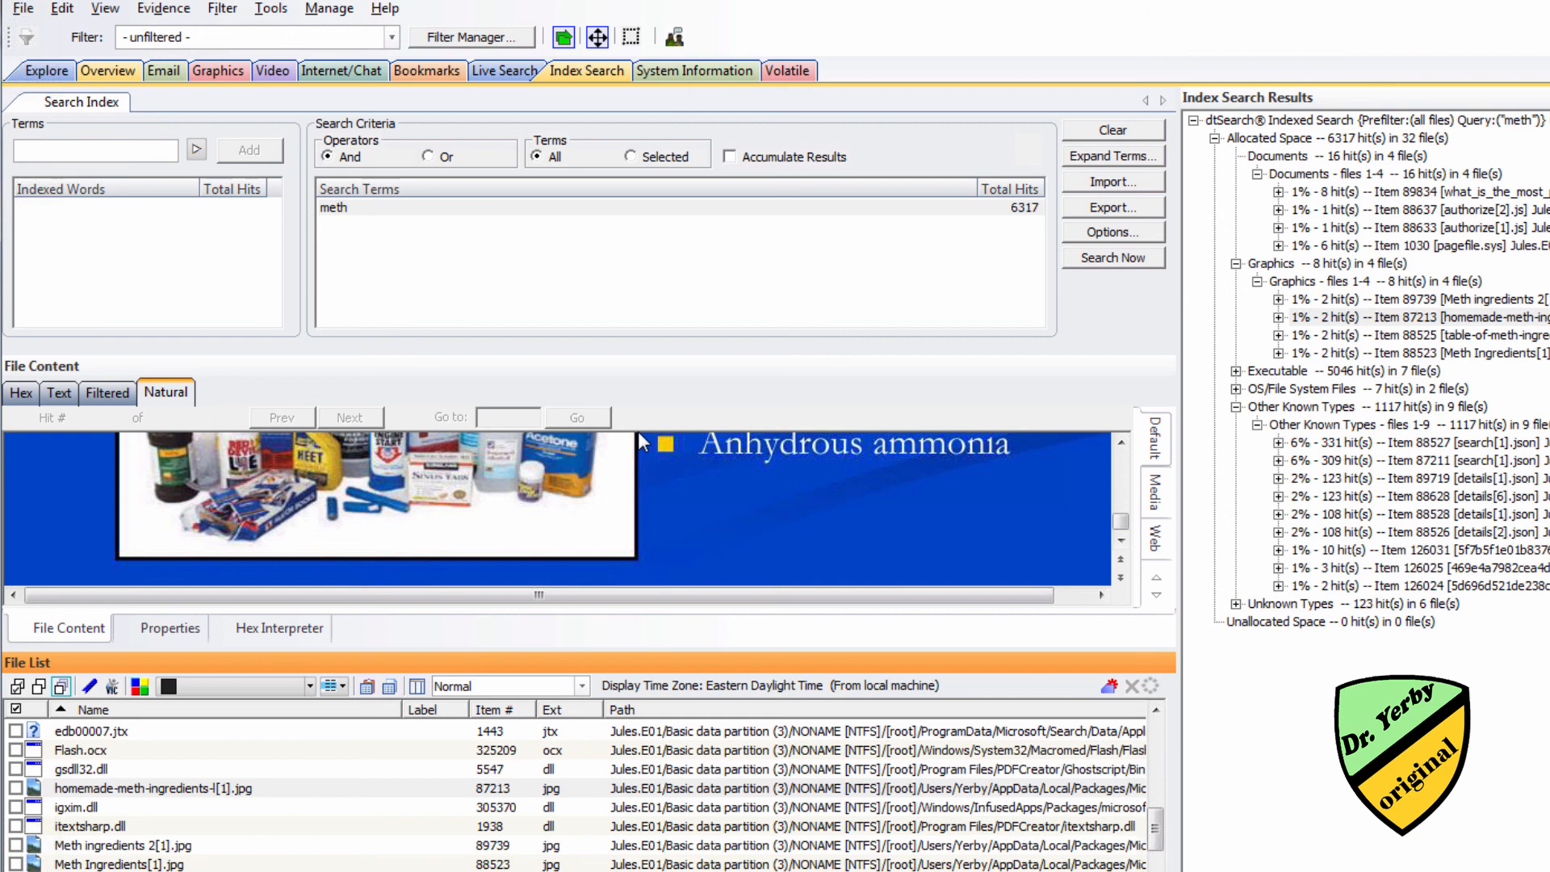
pyautogui.click(628, 71)
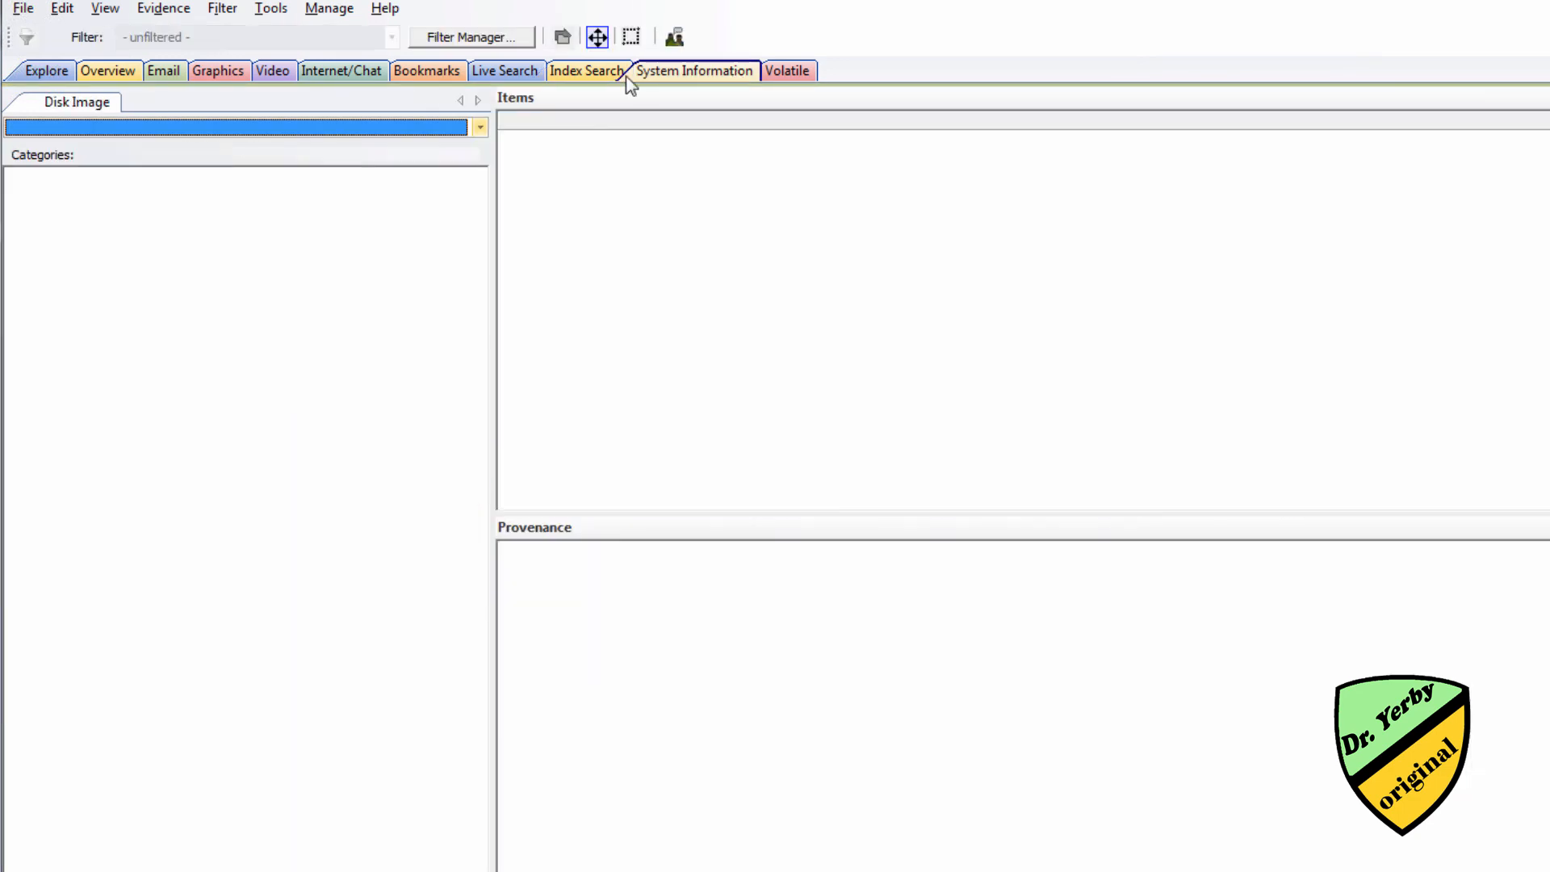
# Step: Expand Jules.E01 > Basic data partition > NONAME [NTFS] > [root] in the Explore tree
pyautogui.click(61, 72)
pyautogui.click(35, 145)
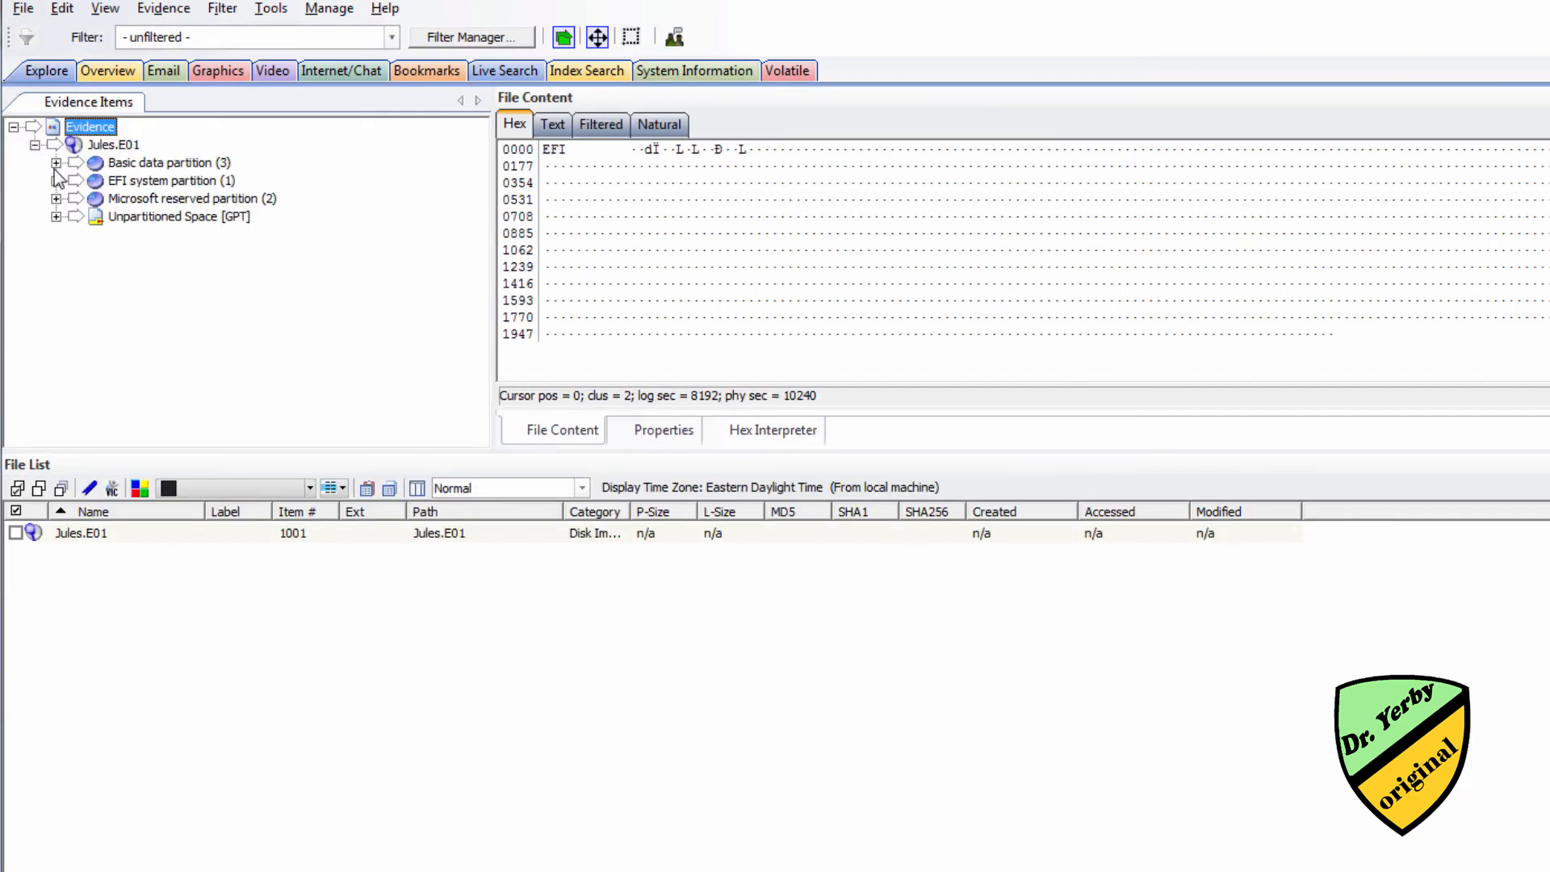
pyautogui.click(56, 163)
pyautogui.click(76, 181)
pyautogui.click(98, 217)
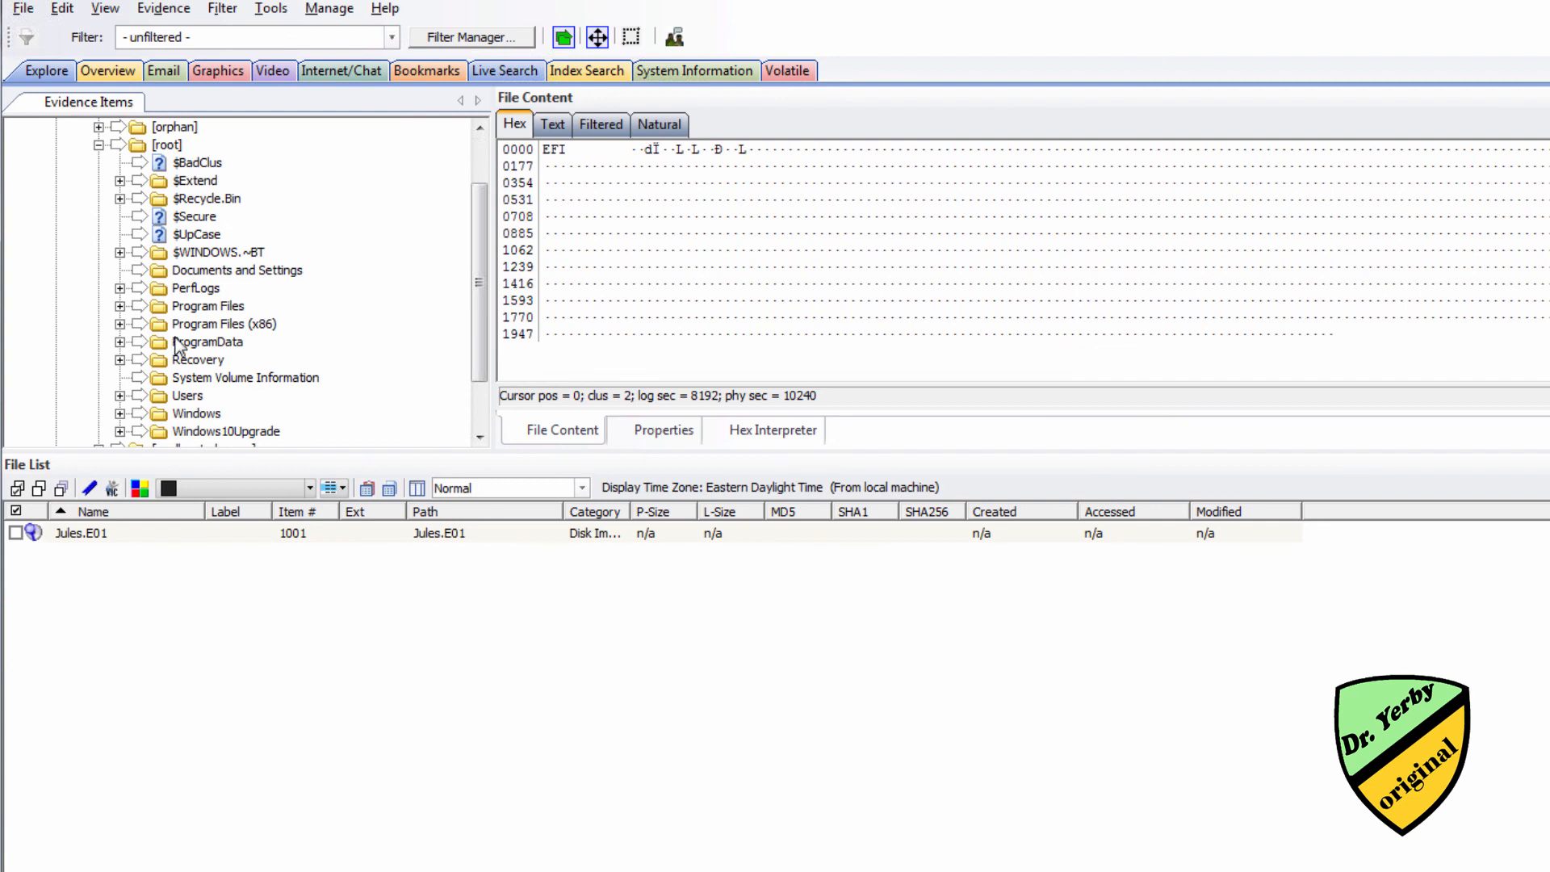